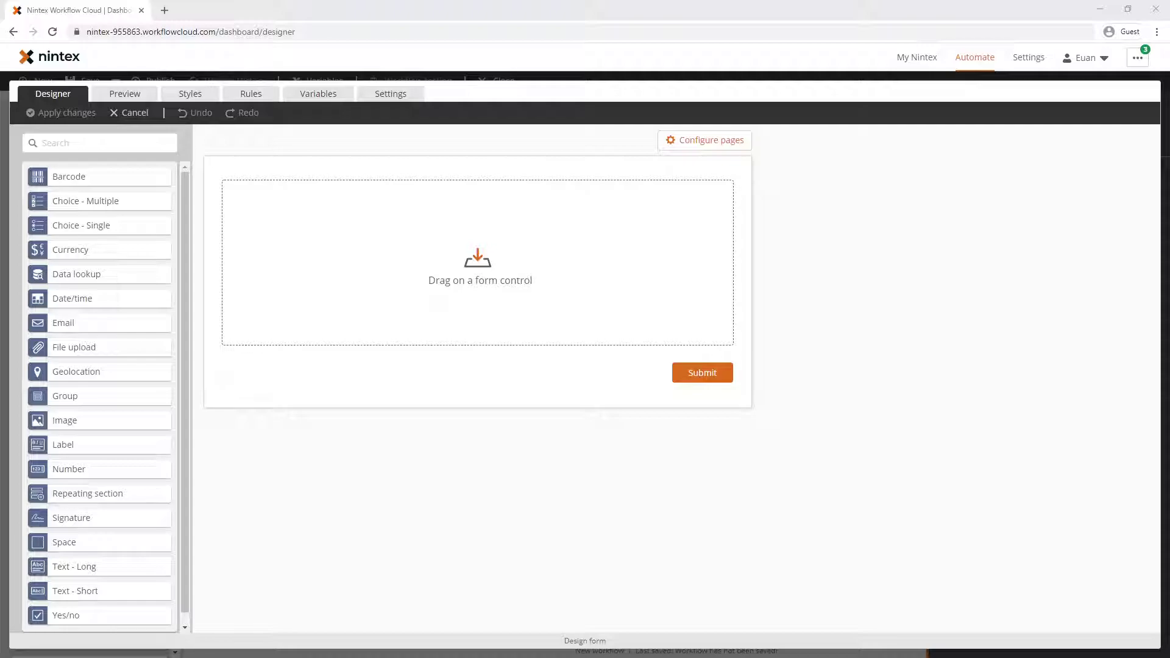
- Add a repeating section with a Number and a Currency field, and title the Number field 'Quantity'
drag(91, 492, 337, 199)
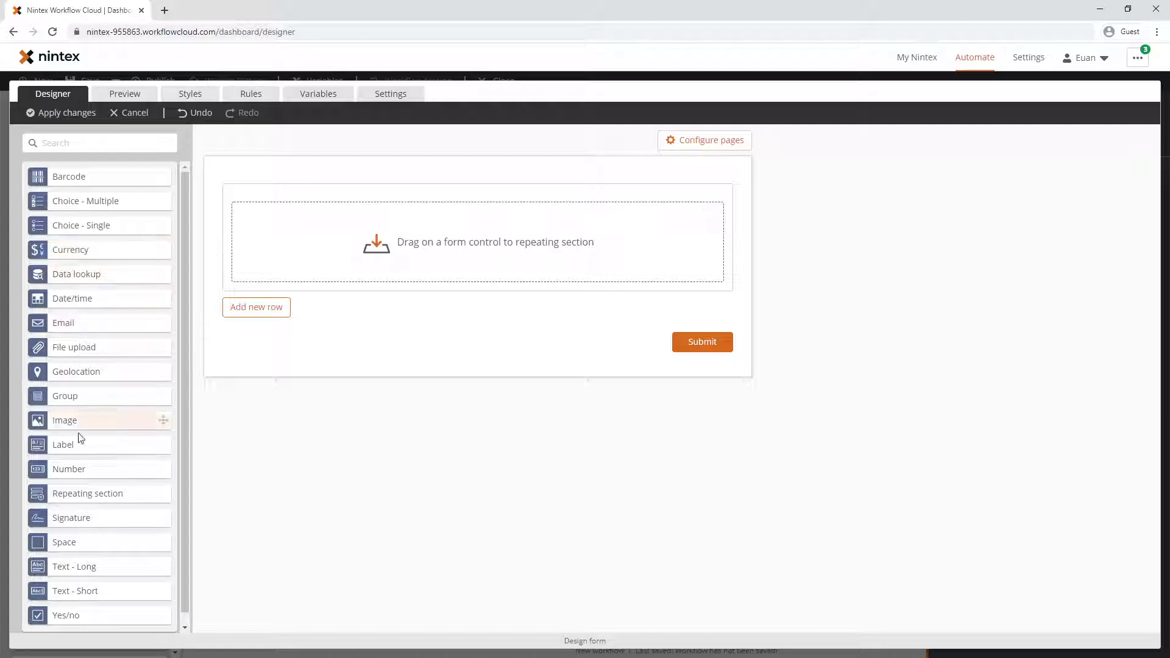
drag(79, 470, 280, 209)
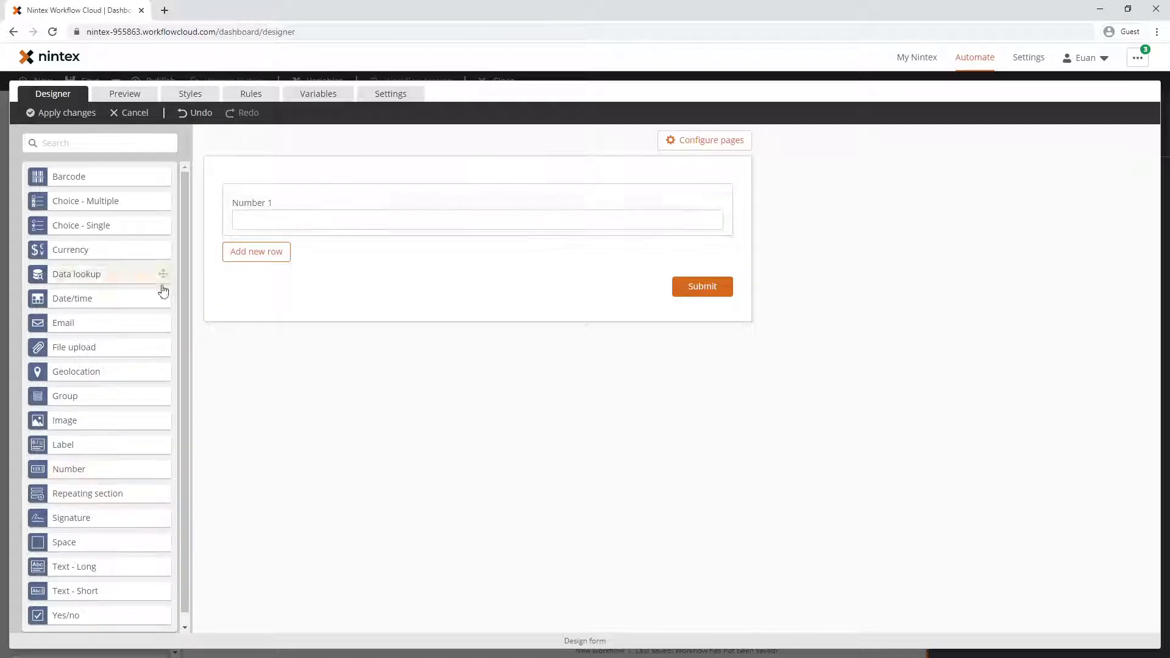
drag(91, 250, 701, 220)
click(449, 216)
text(Quantiy)
key(BackSpace)
text(ty)
- Title the first currency field 'Prices', and add a second currency field titled 'Total'
click(510, 212)
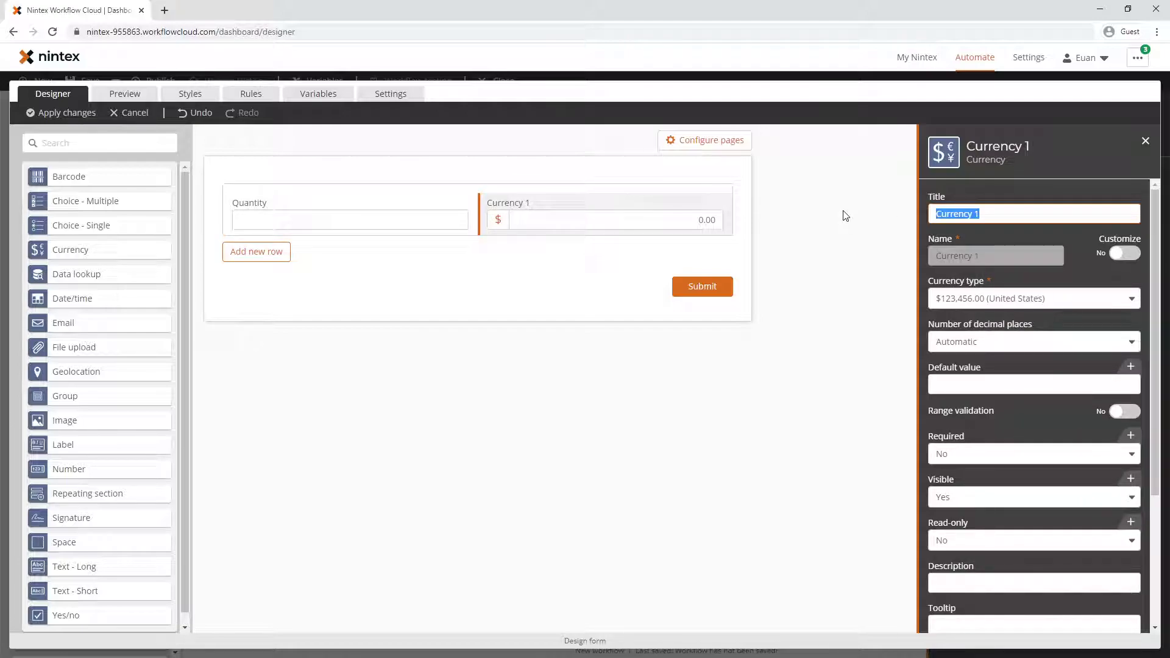
text(Prices)
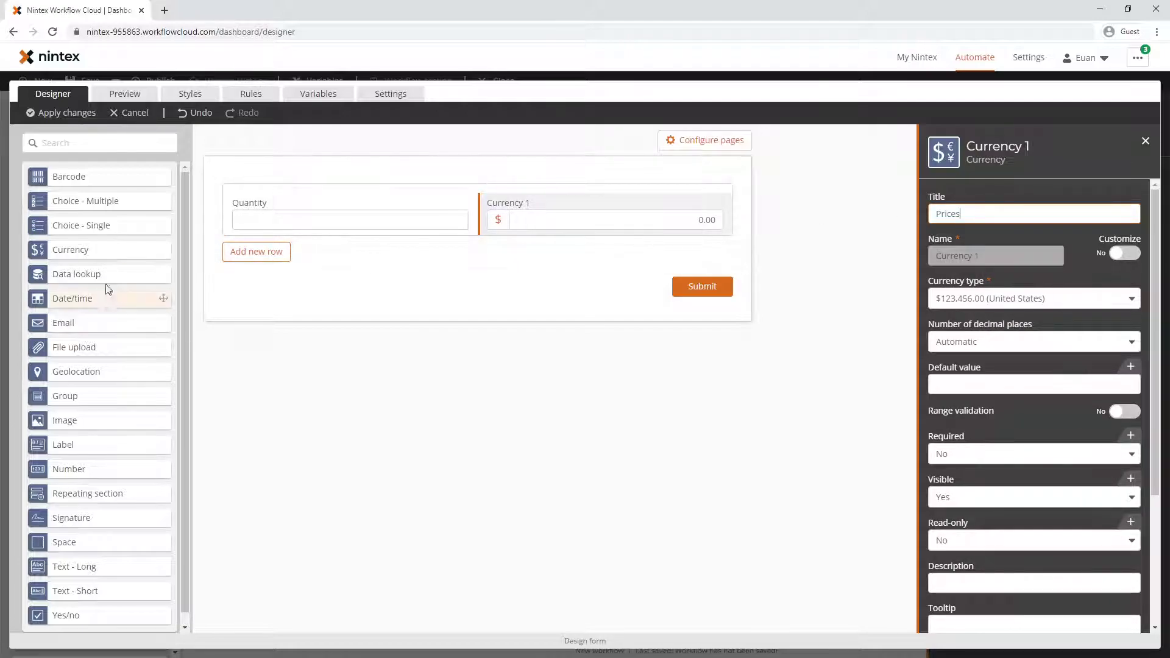
drag(79, 250, 714, 211)
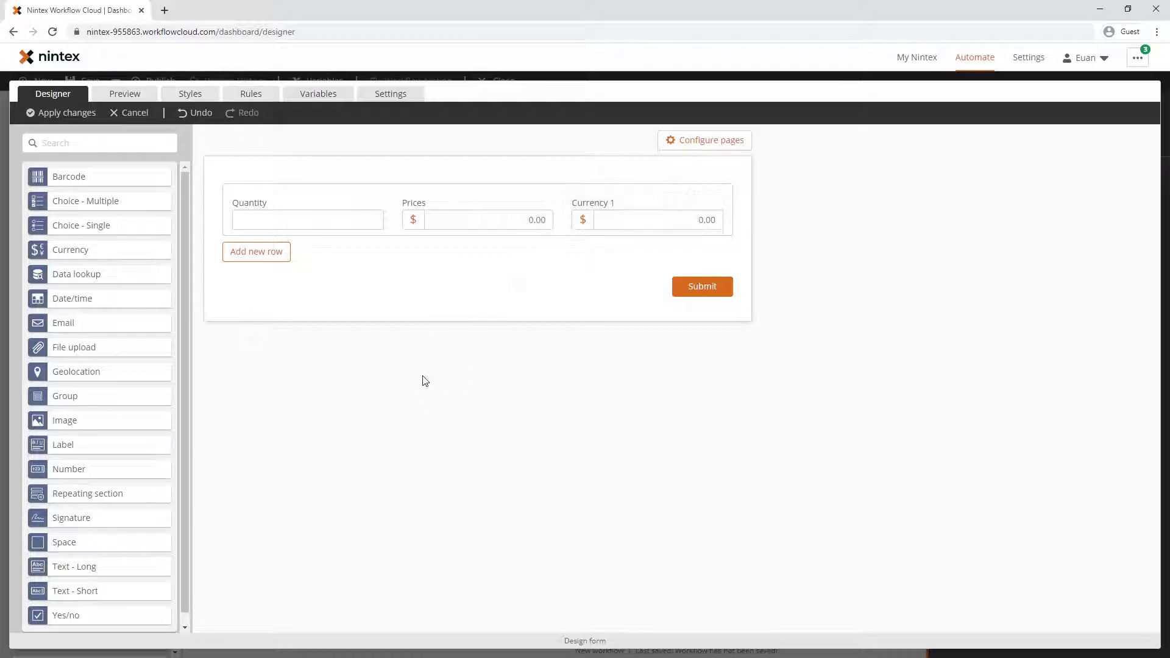
click(465, 225)
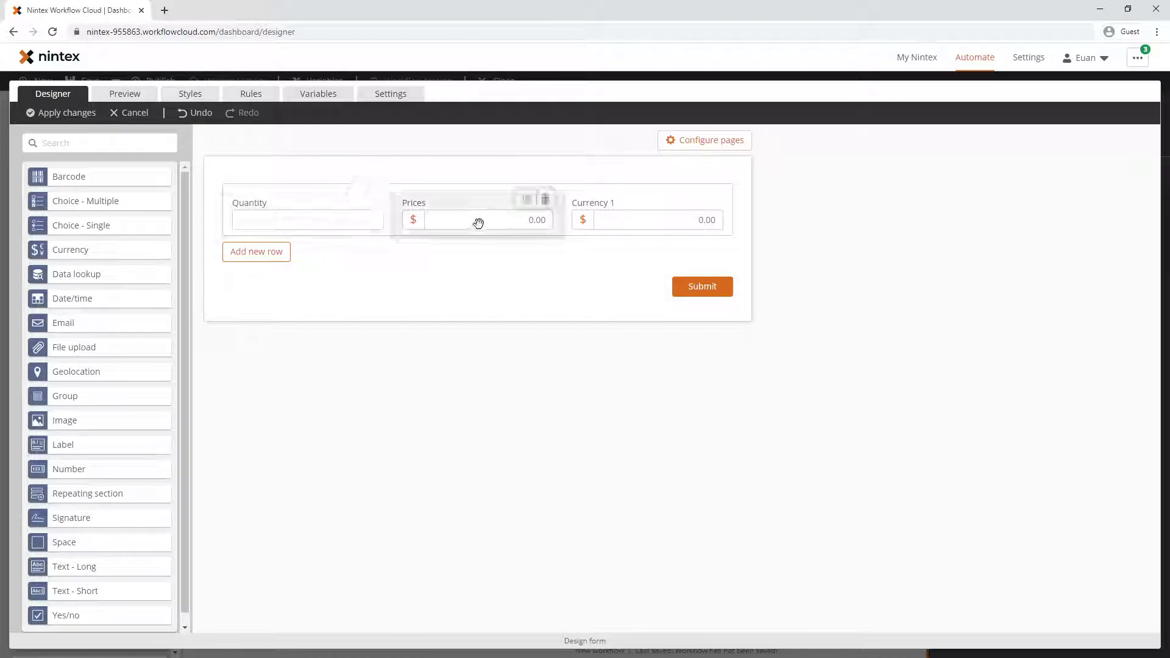
click(726, 230)
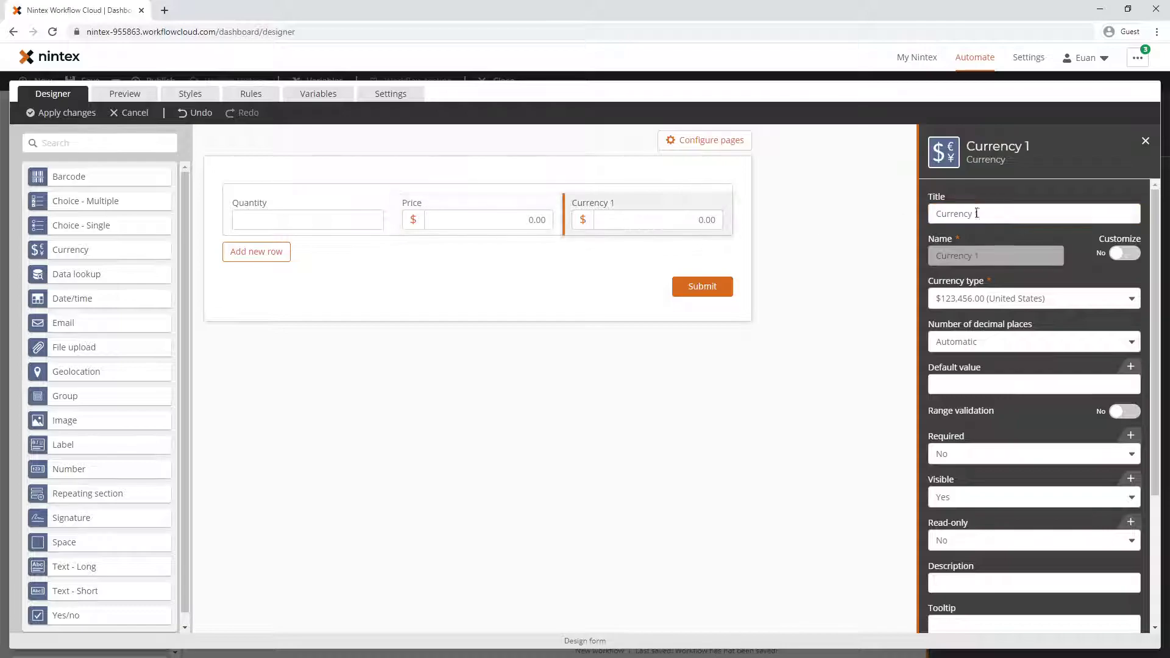
triple_click(998, 214)
text(Total)
- Preview the form and add rows until the repeating section shows four rows
click(128, 94)
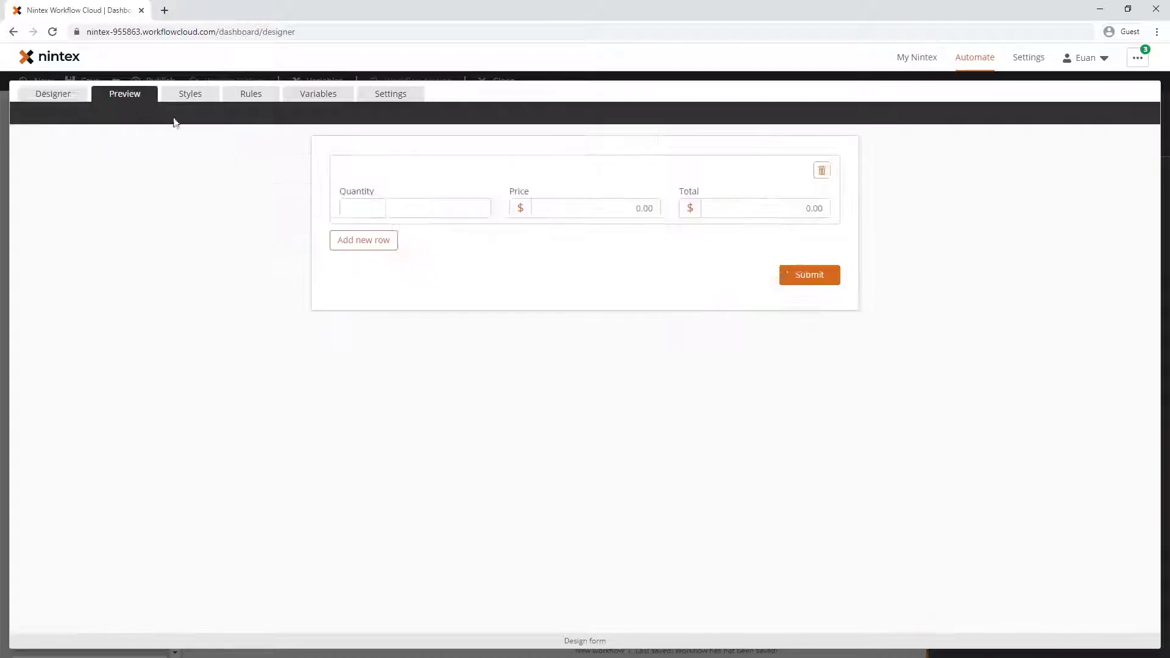
click(439, 209)
key(Tab)
key(Tab)
click(393, 240)
click(390, 309)
click(390, 377)
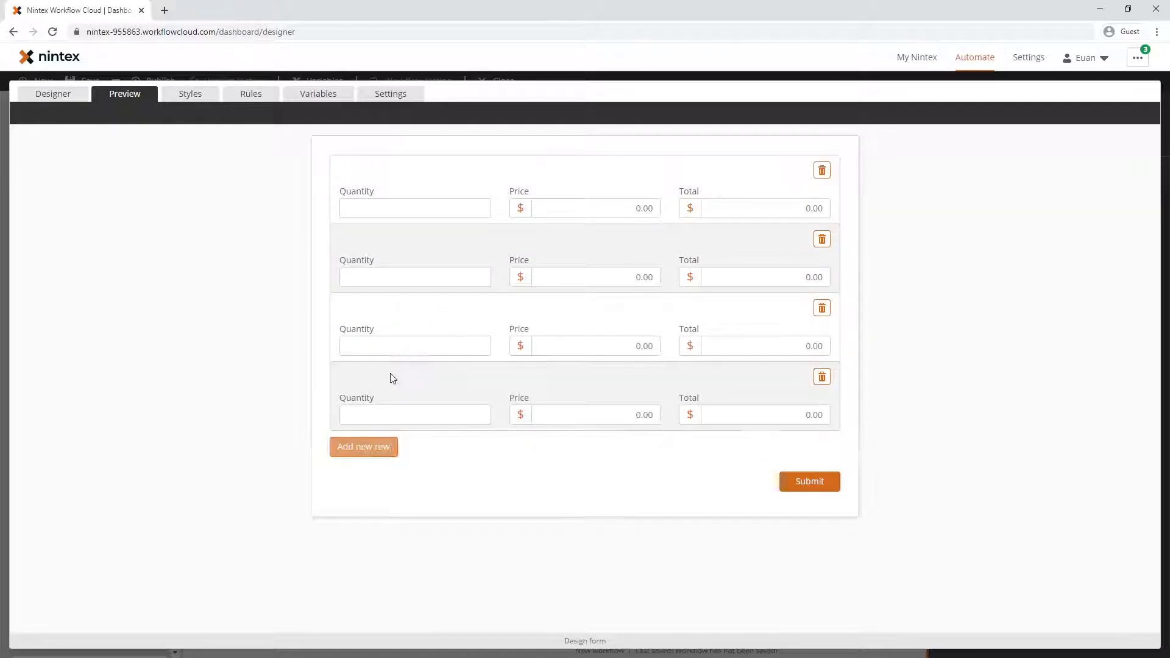
- Try the first row's Quantity, Price and Total fields in the preview
click(353, 208)
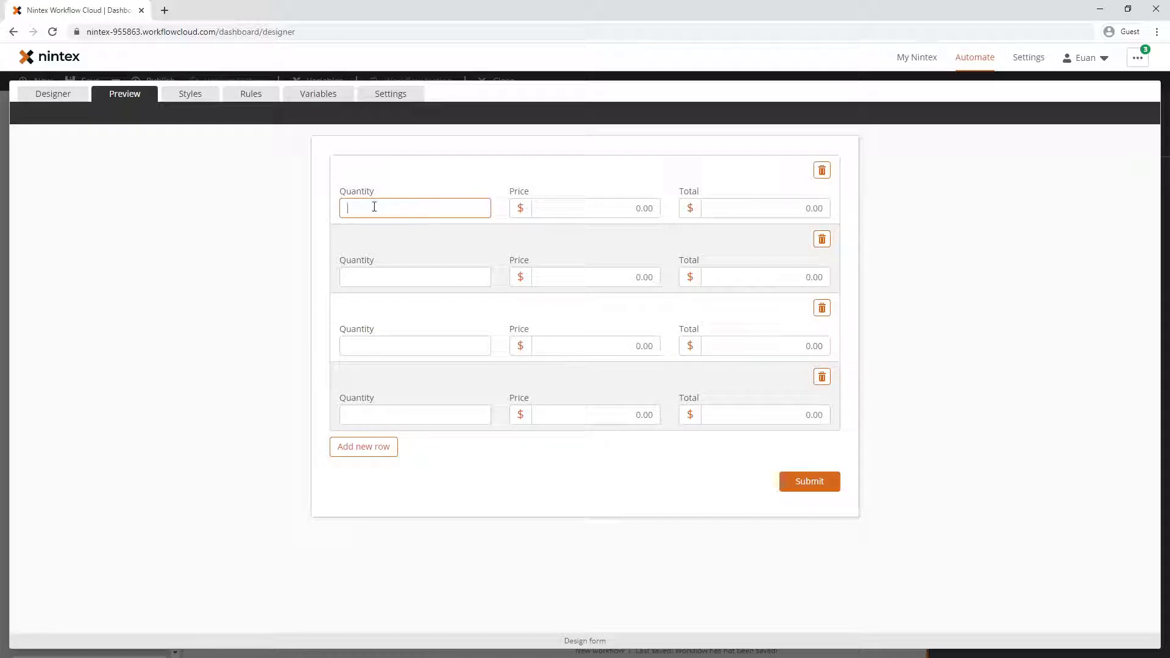
click(566, 213)
click(771, 208)
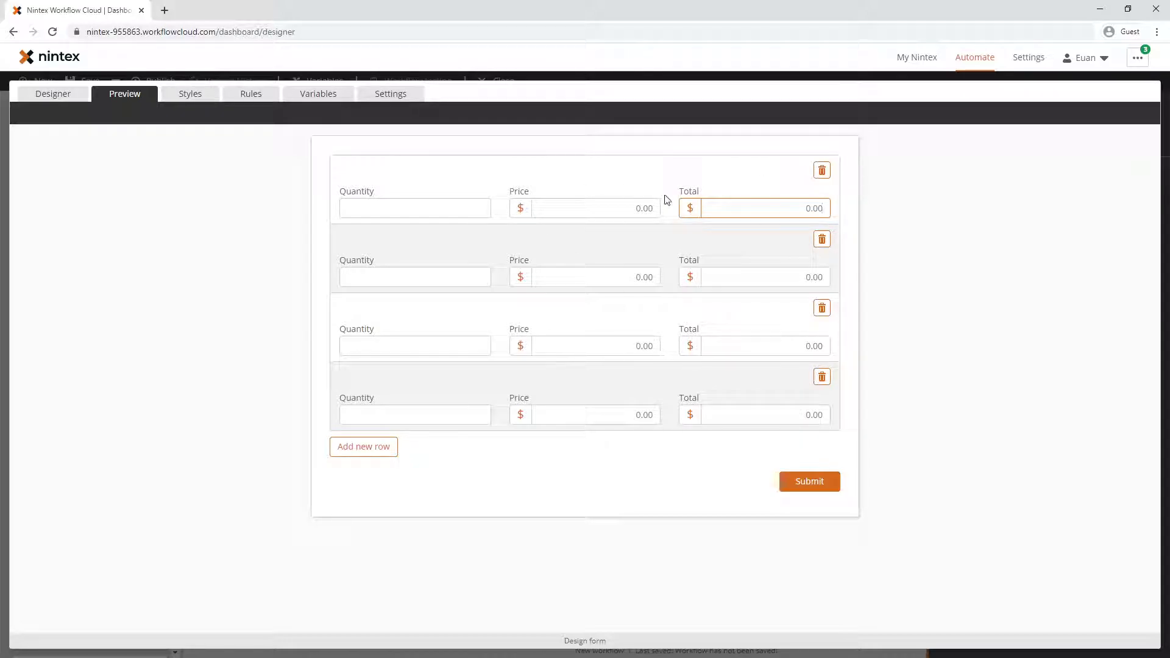
click(380, 208)
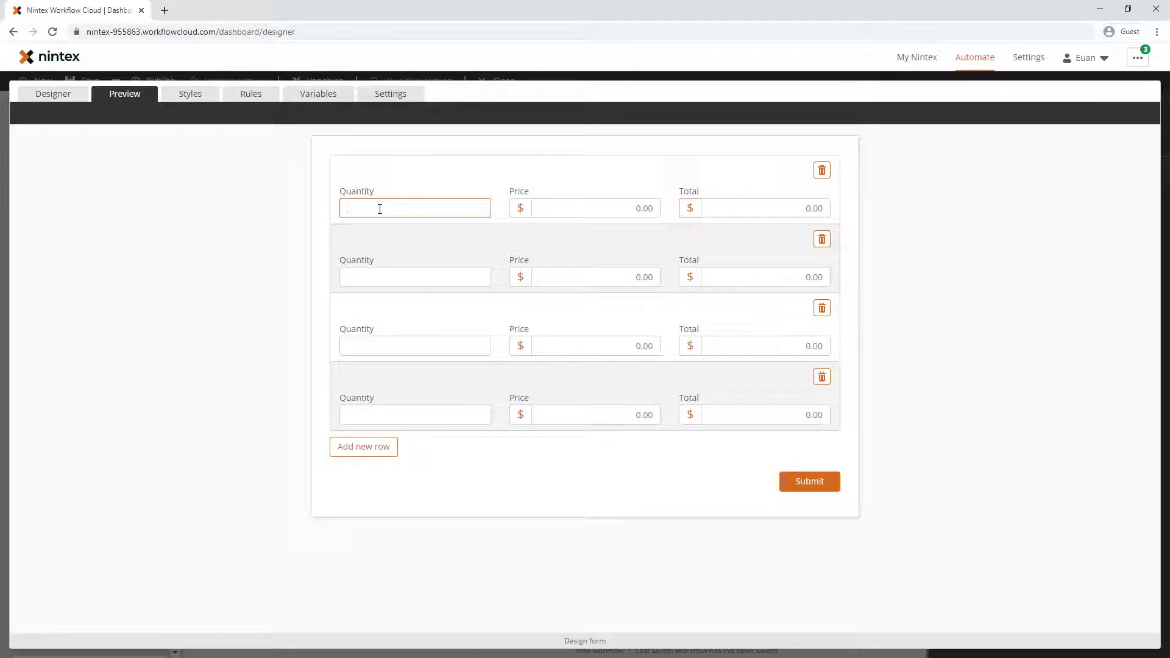
click(553, 207)
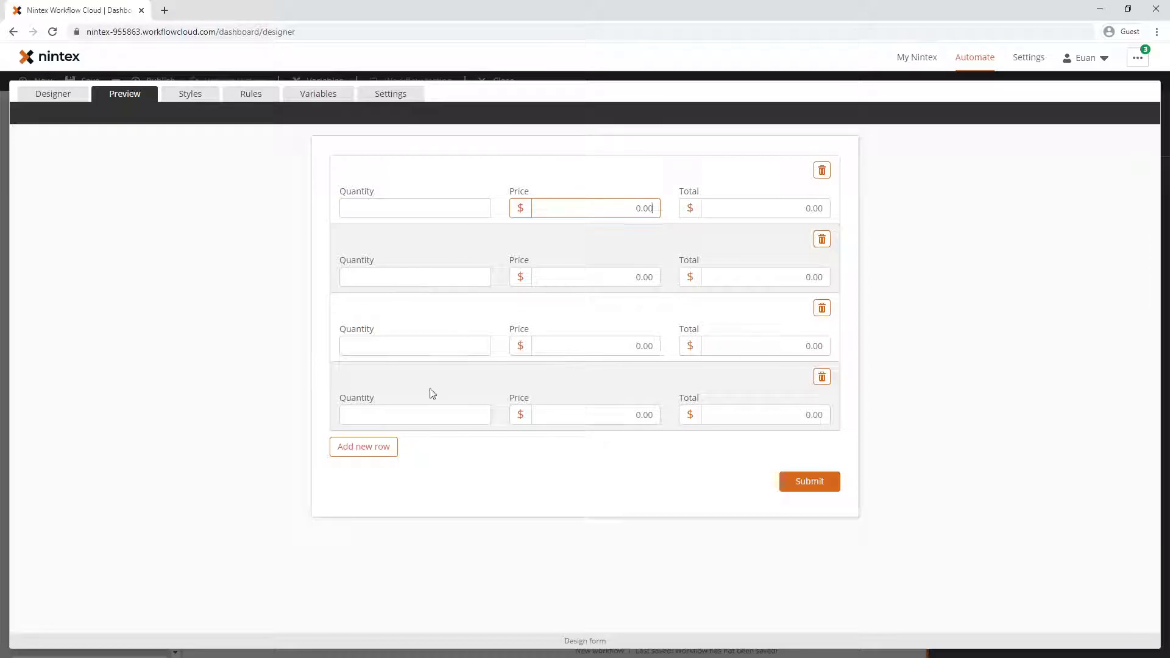
- Return to the Designer, go to Rules and add a blank form rule
click(53, 97)
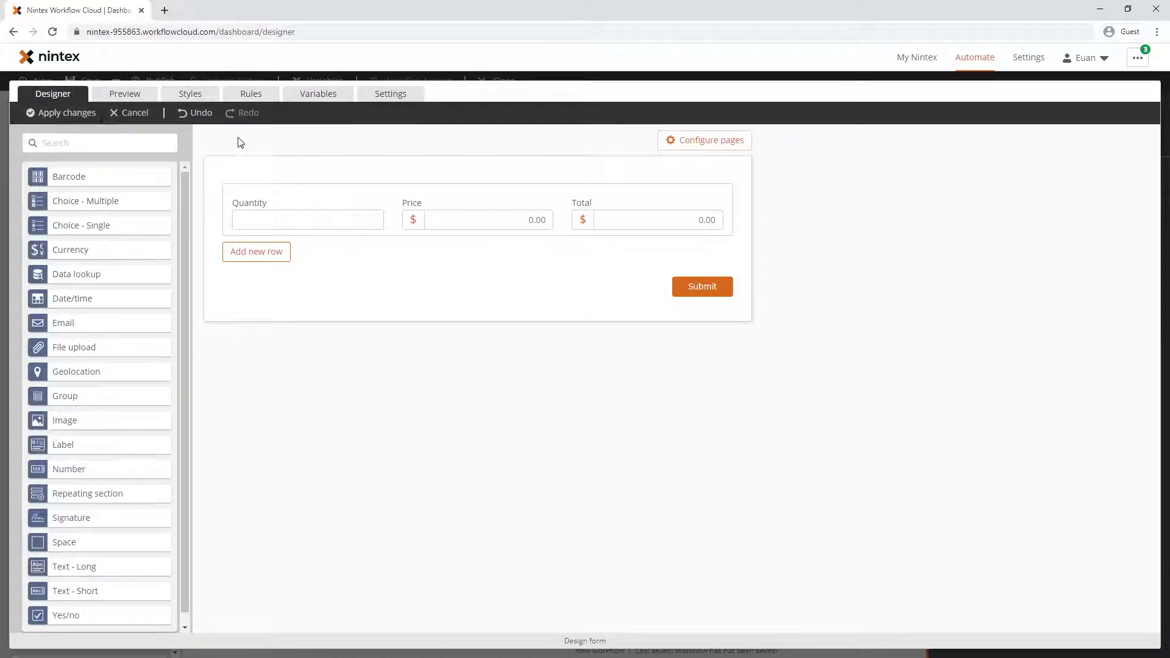
click(257, 98)
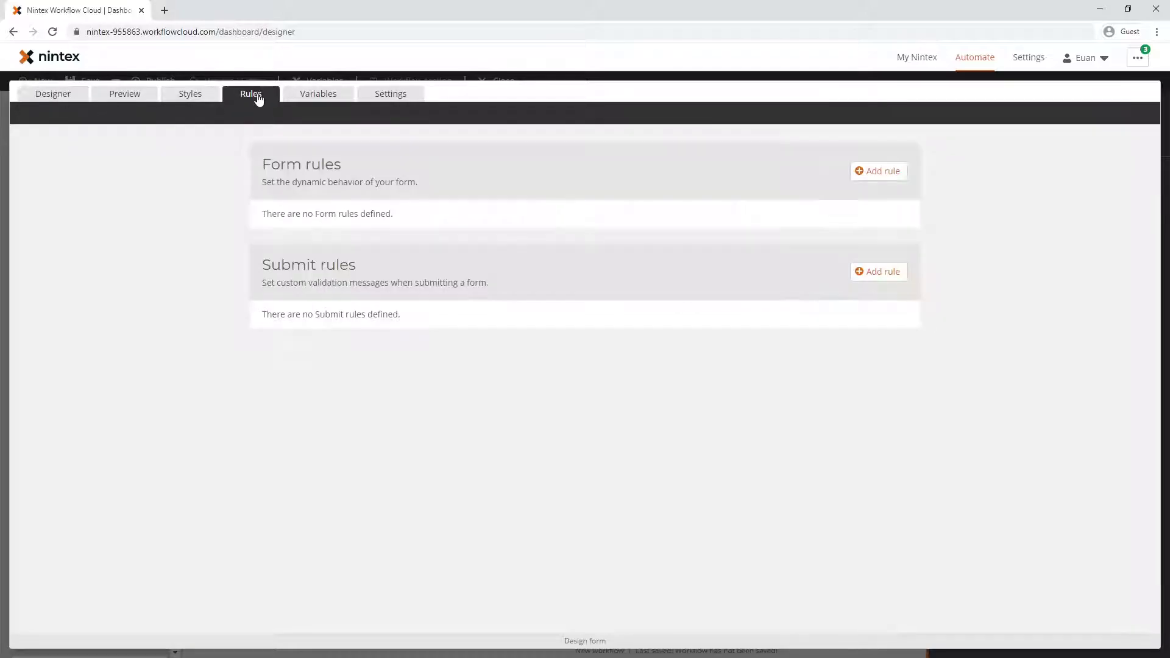
click(891, 176)
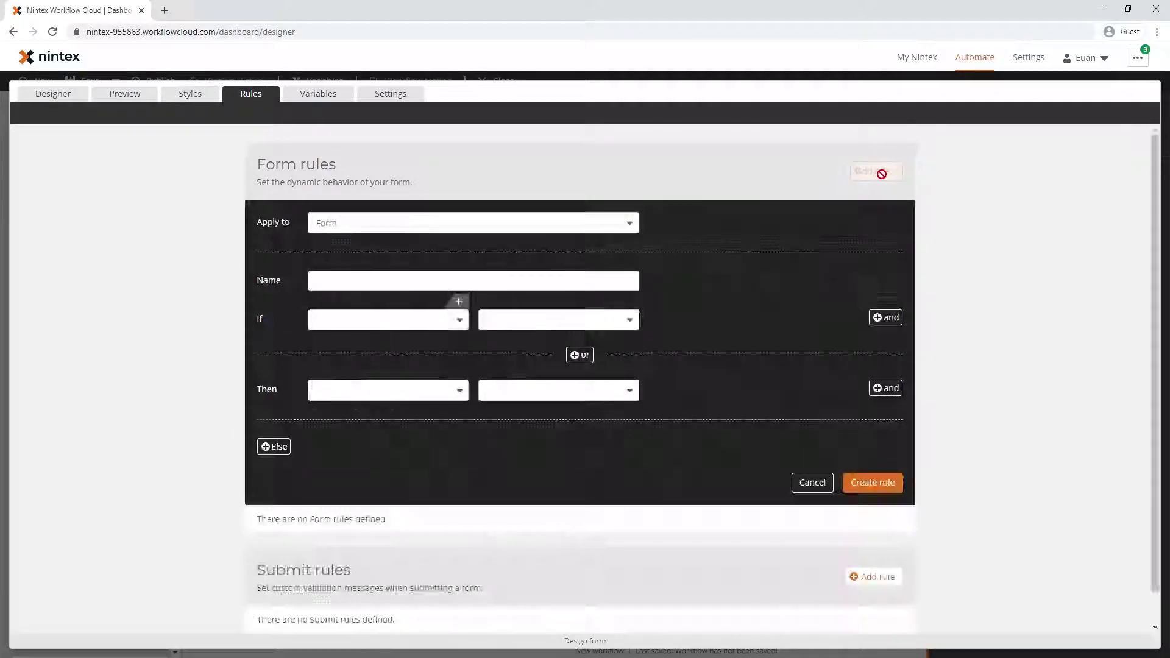
- Apply the rule to Repeating section 1 and name it 'Calculate row total'
click(338, 227)
click(364, 264)
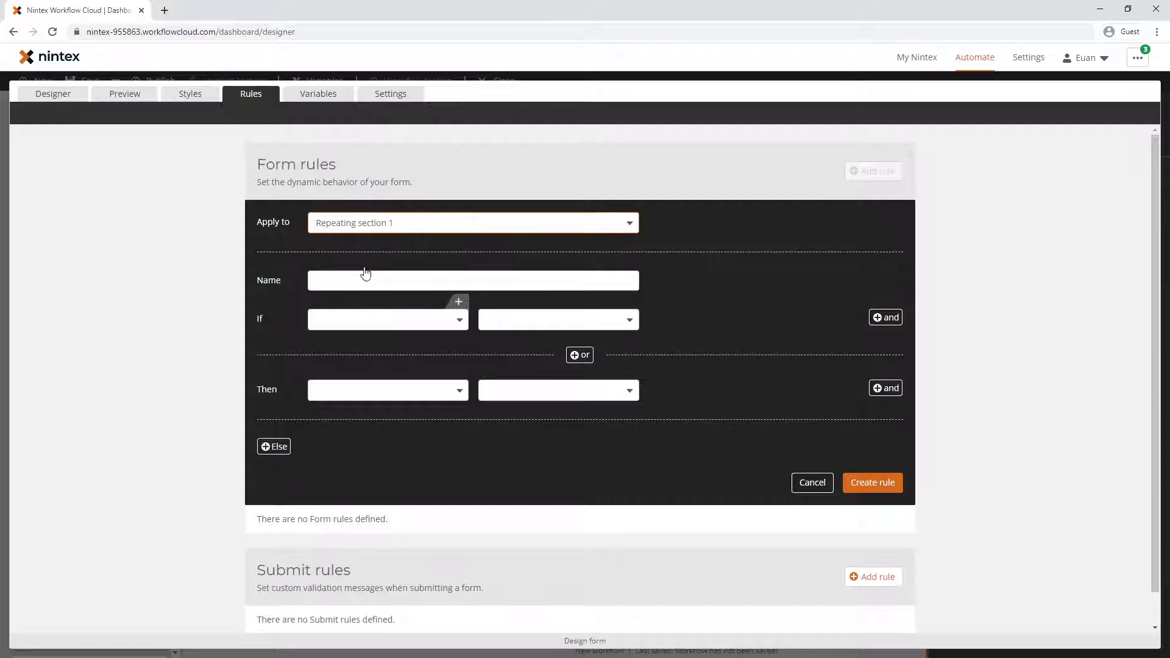
click(366, 280)
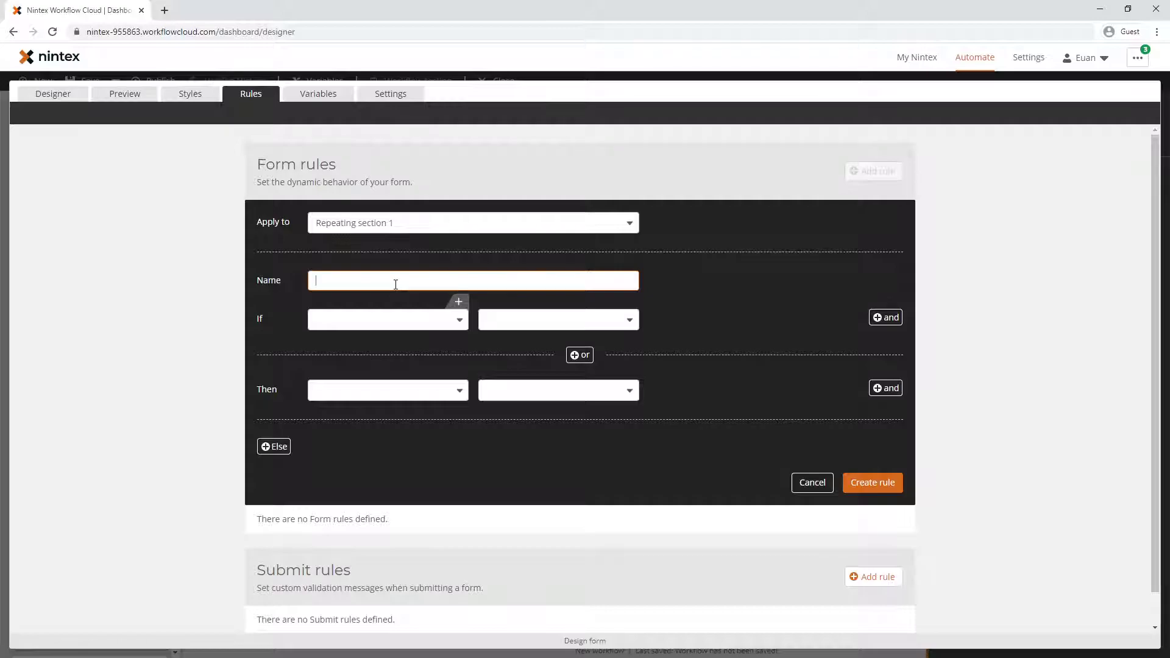
text(Calculate row total)
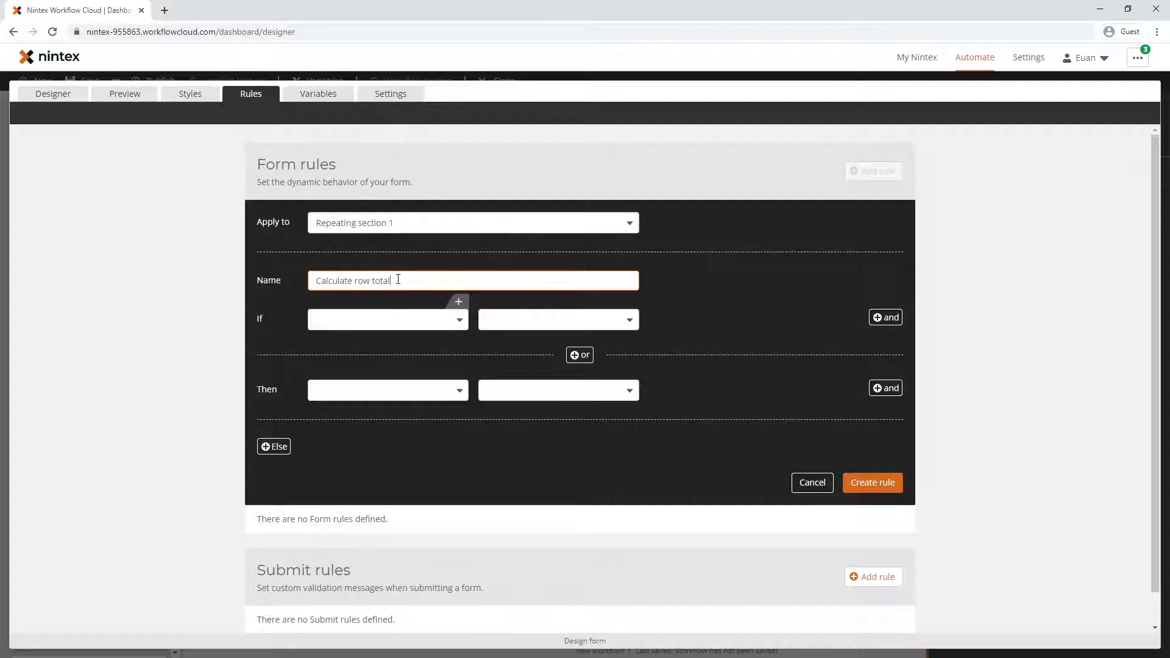
drag(402, 279, 300, 282)
- Add conditions: Price is filled and Quantity is filled
click(366, 323)
click(358, 346)
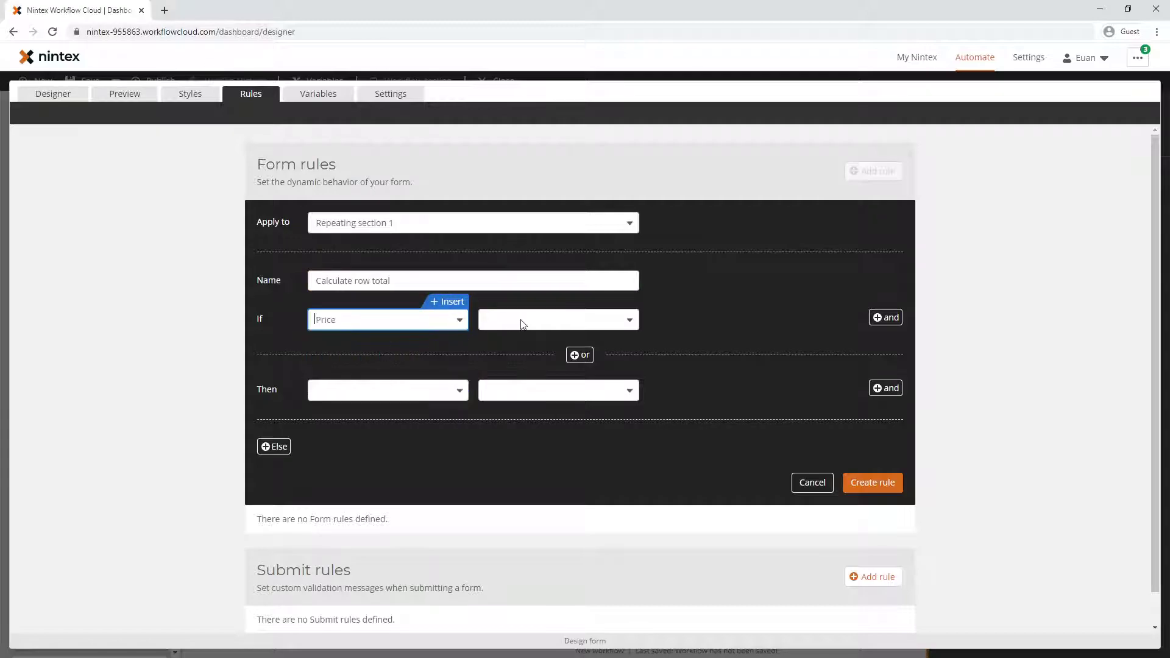
click(523, 324)
click(522, 447)
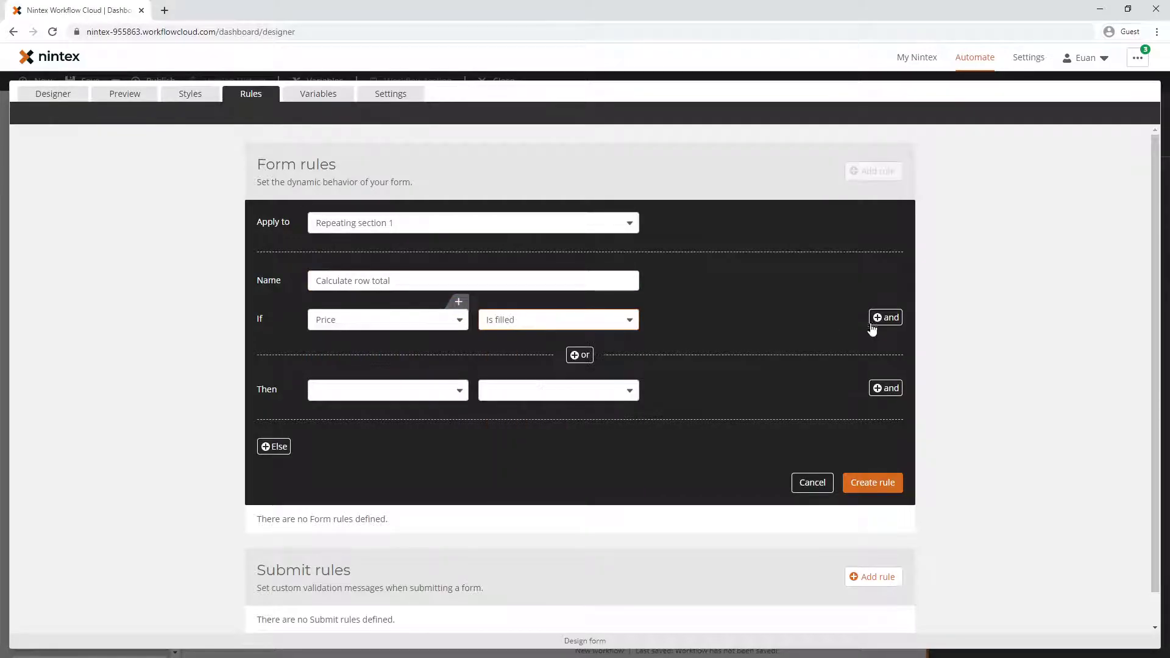
click(877, 326)
click(405, 360)
click(365, 402)
click(511, 360)
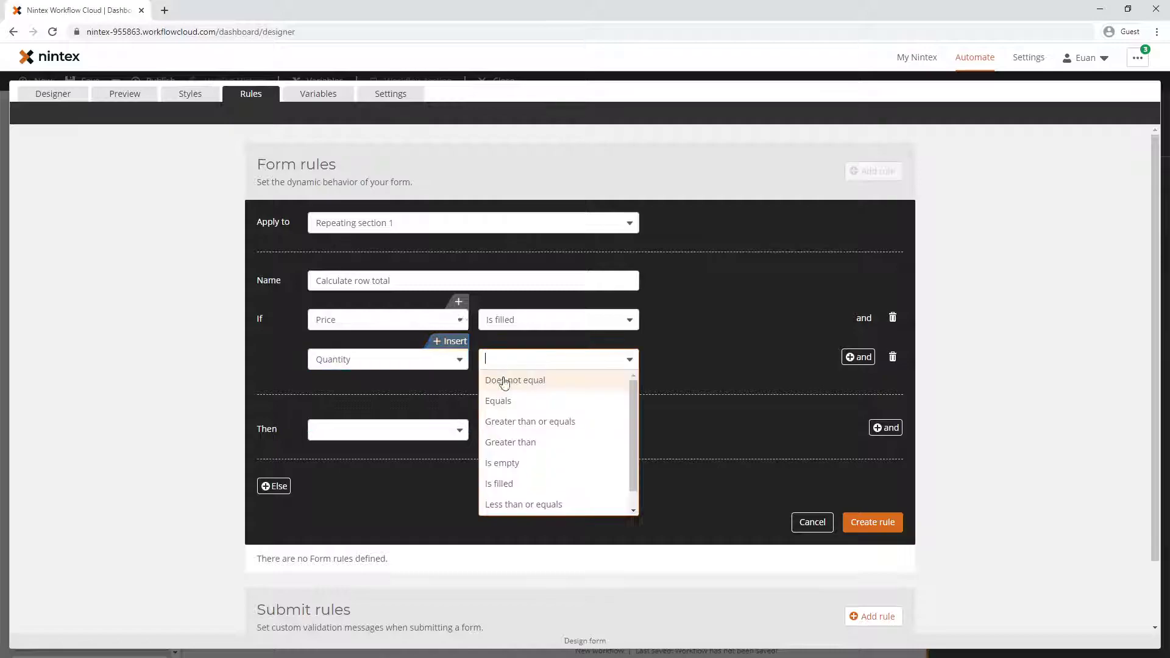
click(501, 484)
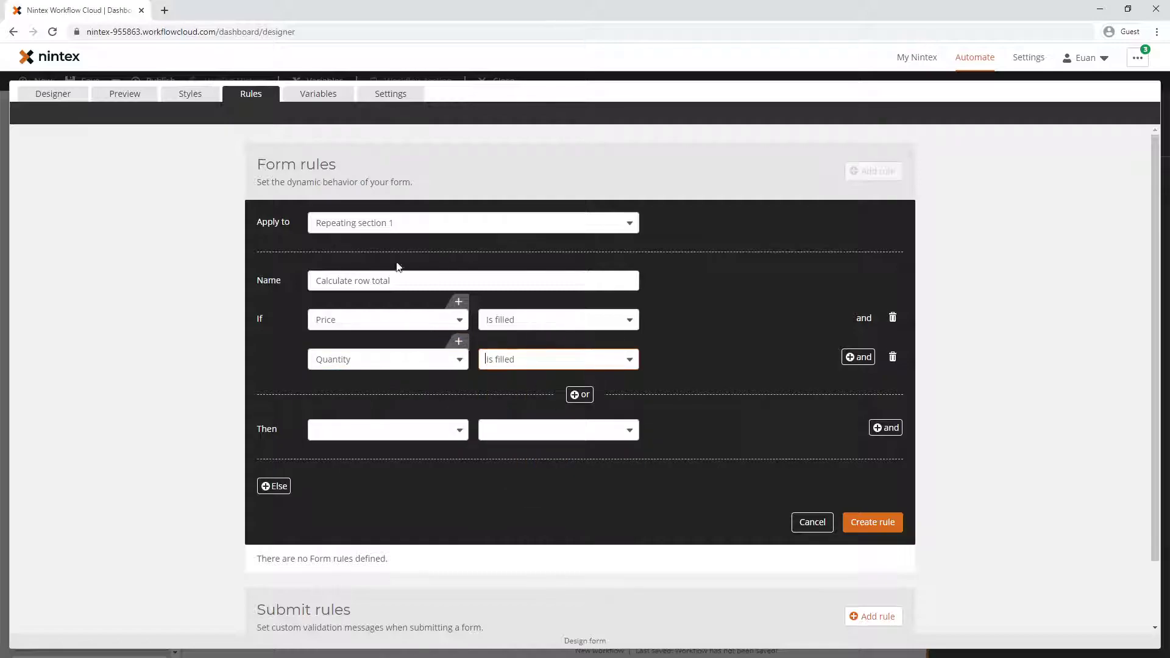
- Briefly switch the rule to apply to Form, then back to Repeating section 1
click(378, 228)
click(373, 242)
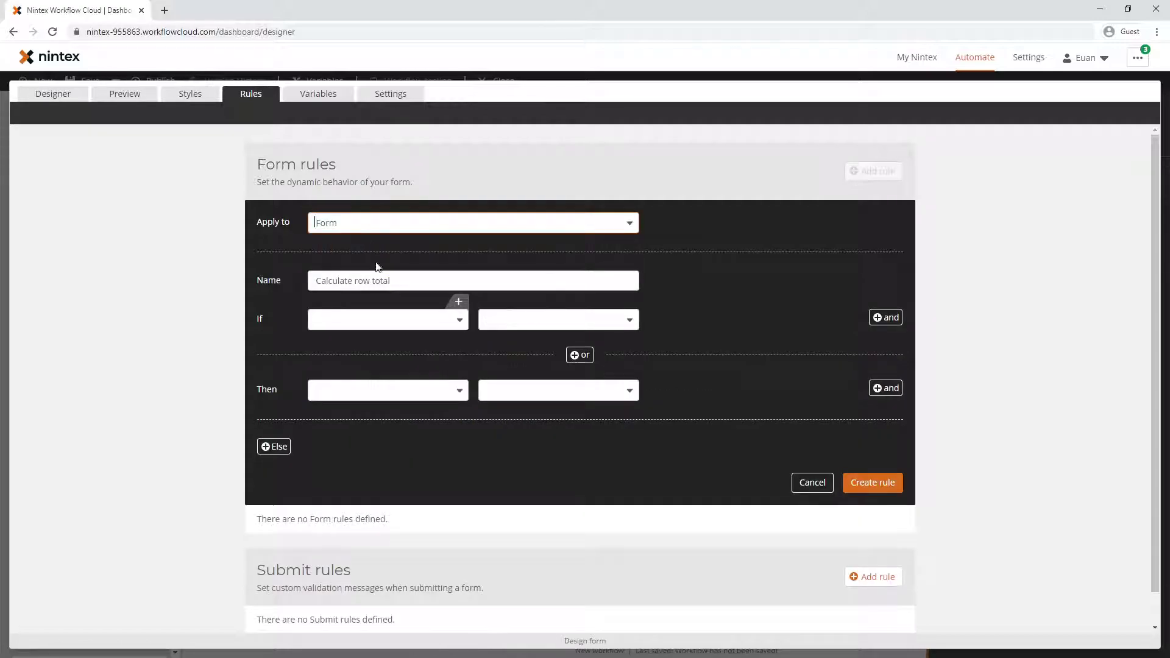
click(382, 325)
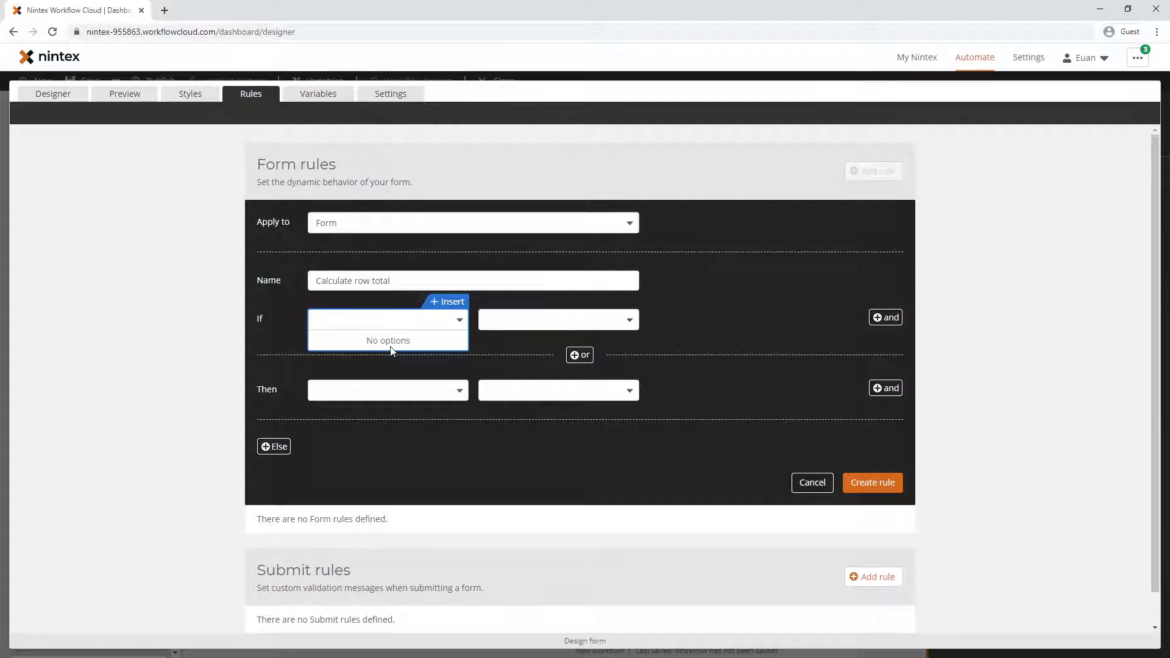
click(404, 225)
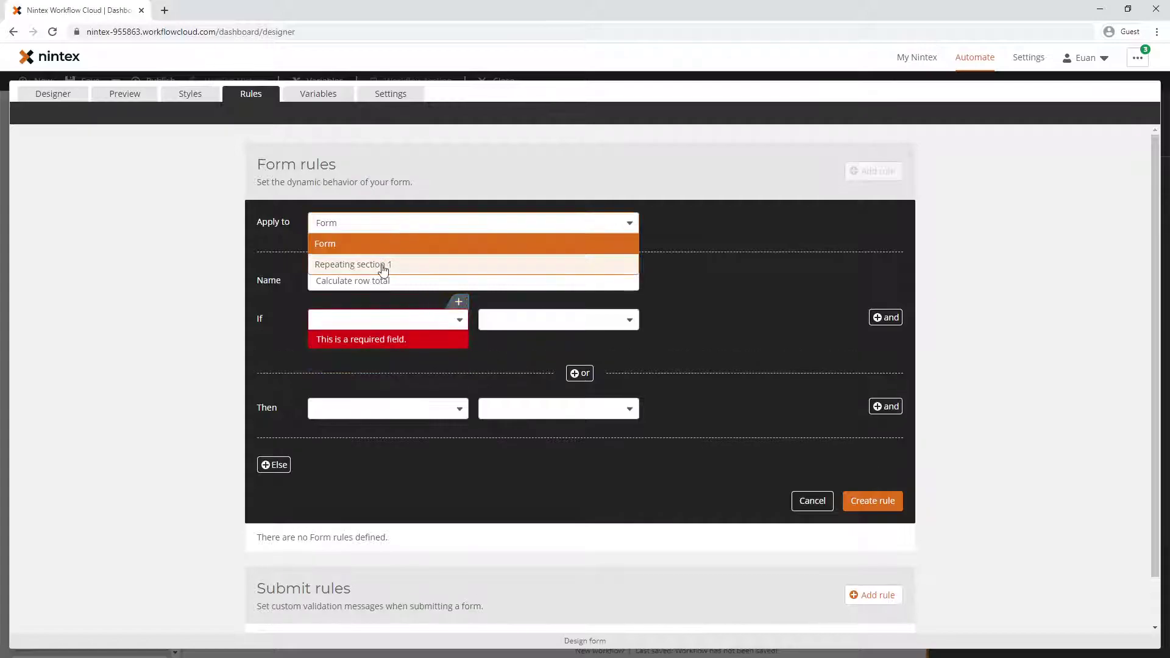
click(392, 264)
- Re-enter the conditions Price is filled and Quantity is filled
click(385, 314)
click(365, 341)
click(589, 323)
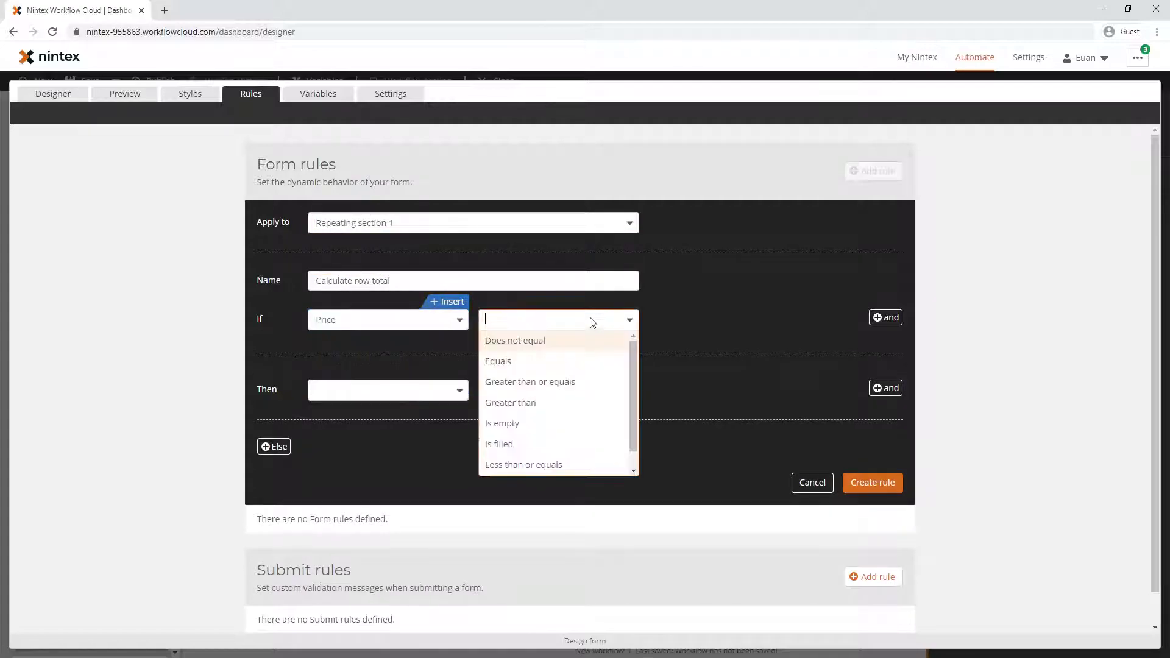
click(540, 453)
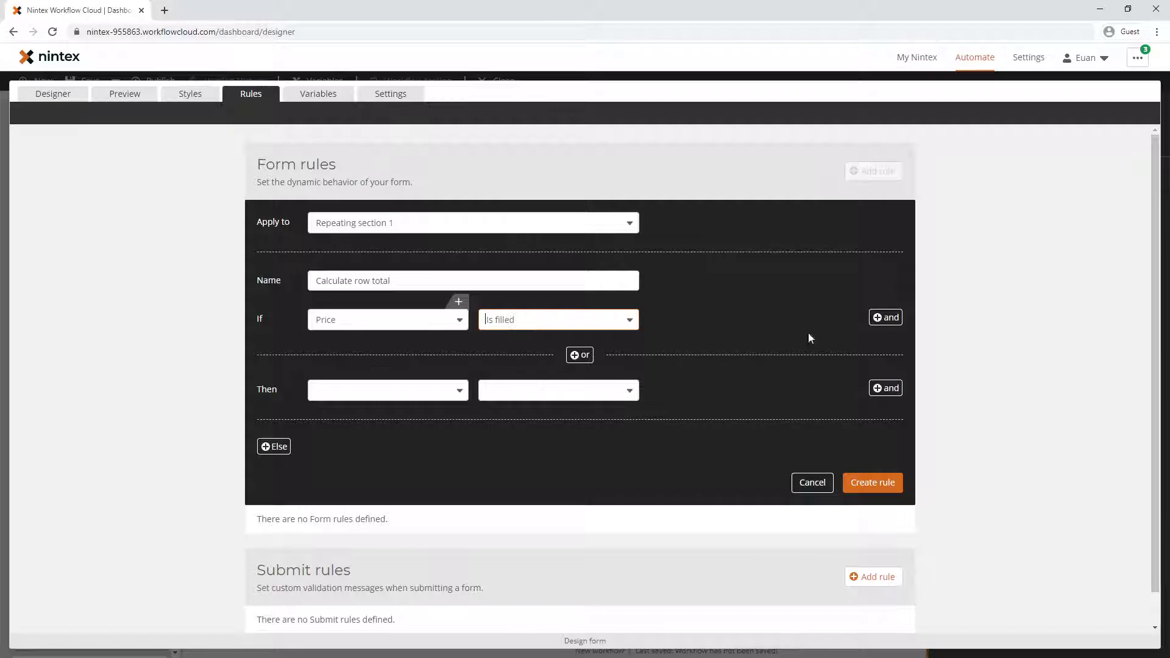
click(893, 320)
click(420, 354)
click(370, 402)
click(530, 359)
click(521, 479)
- Make the Then action set Total's Value
click(390, 430)
click(373, 492)
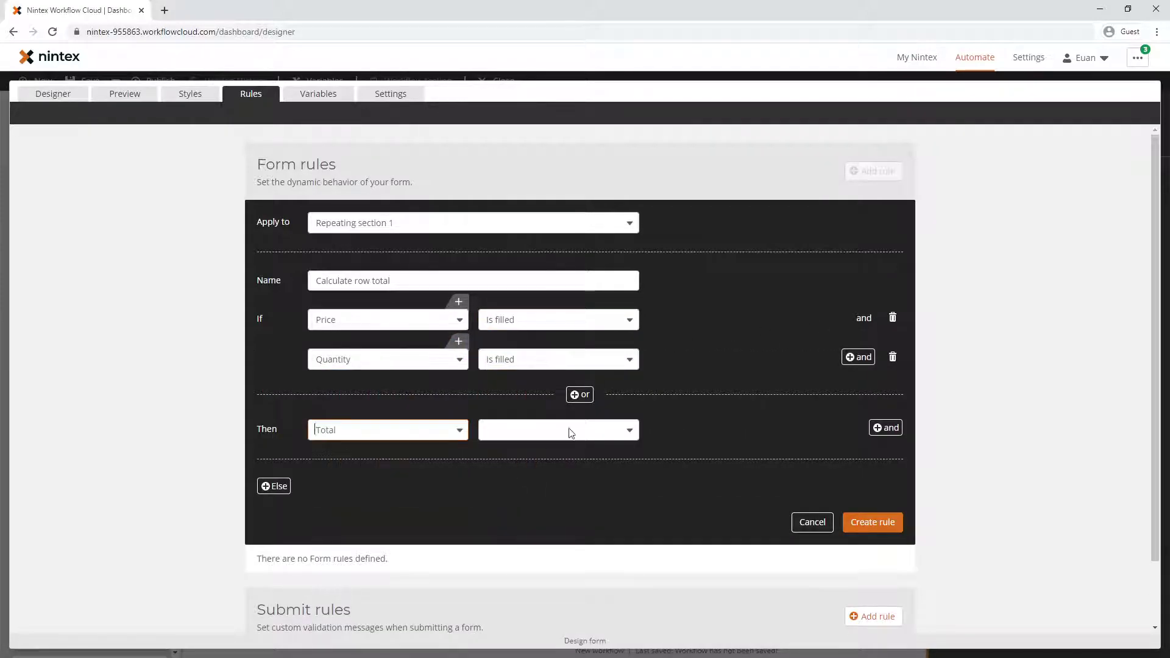
click(569, 431)
scroll(540, 523, down, 2)
click(536, 556)
mouse_move(791, 420)
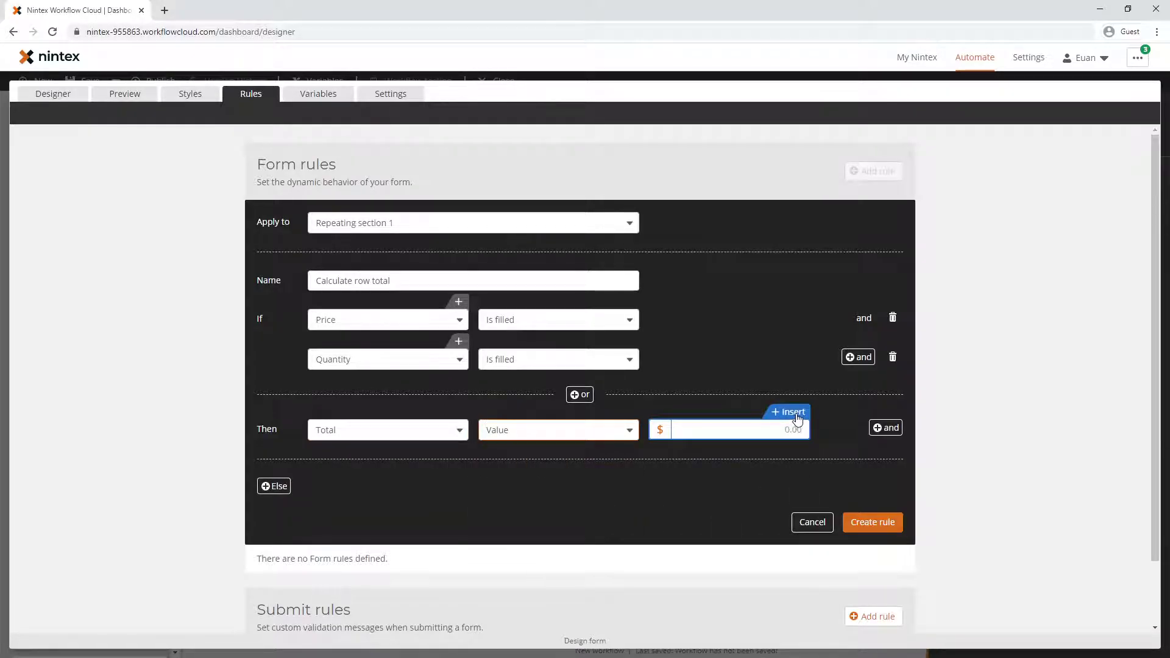
- Start a formula for Total and insert Repeating section 1's current-row Price
click(789, 412)
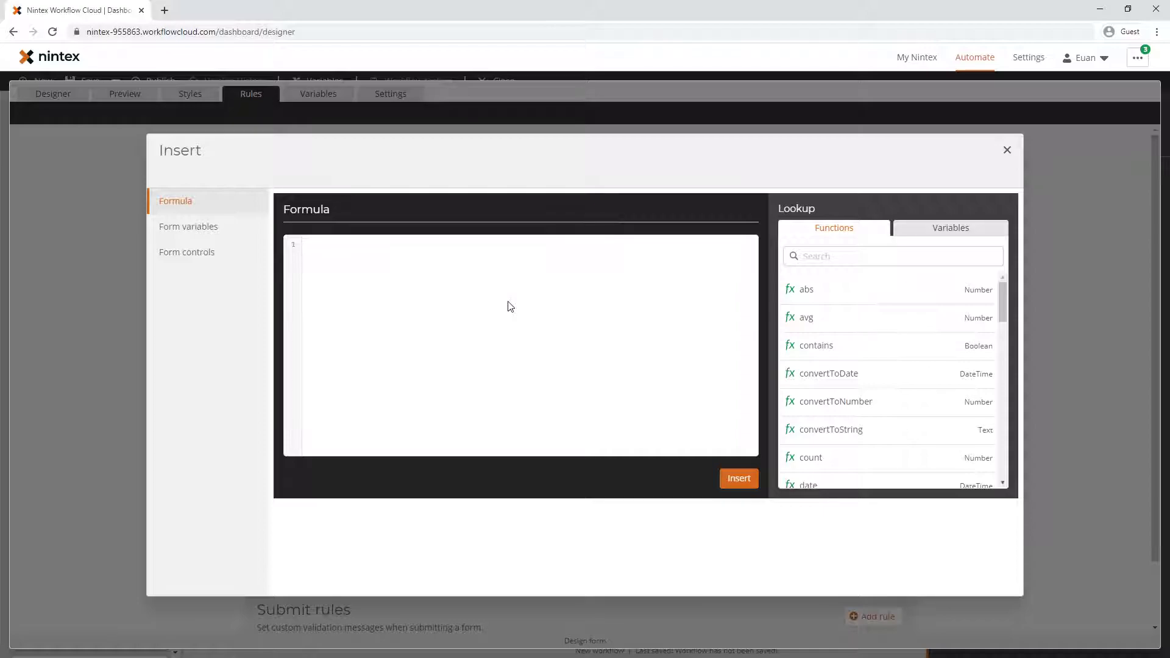
click(967, 234)
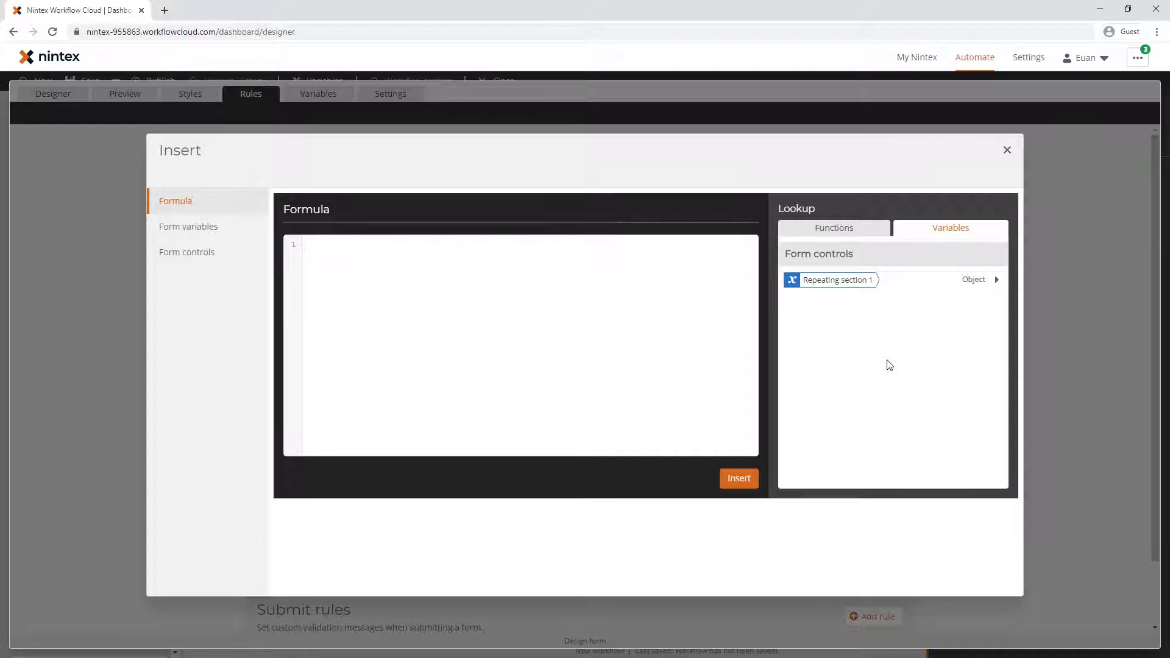
click(890, 282)
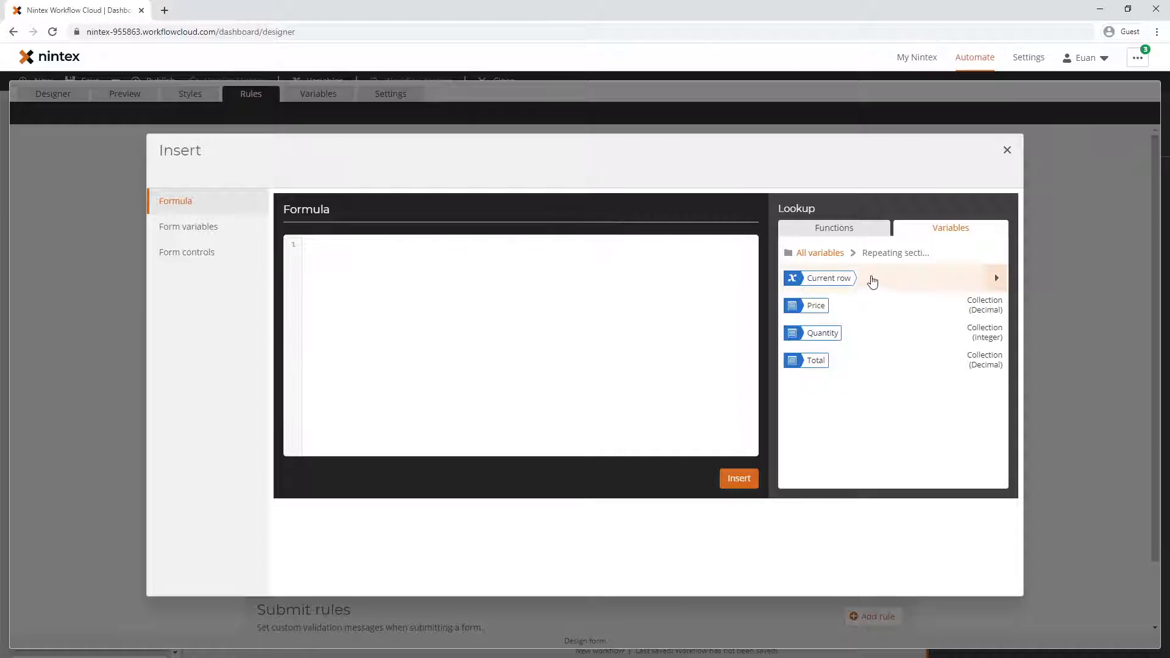
click(844, 279)
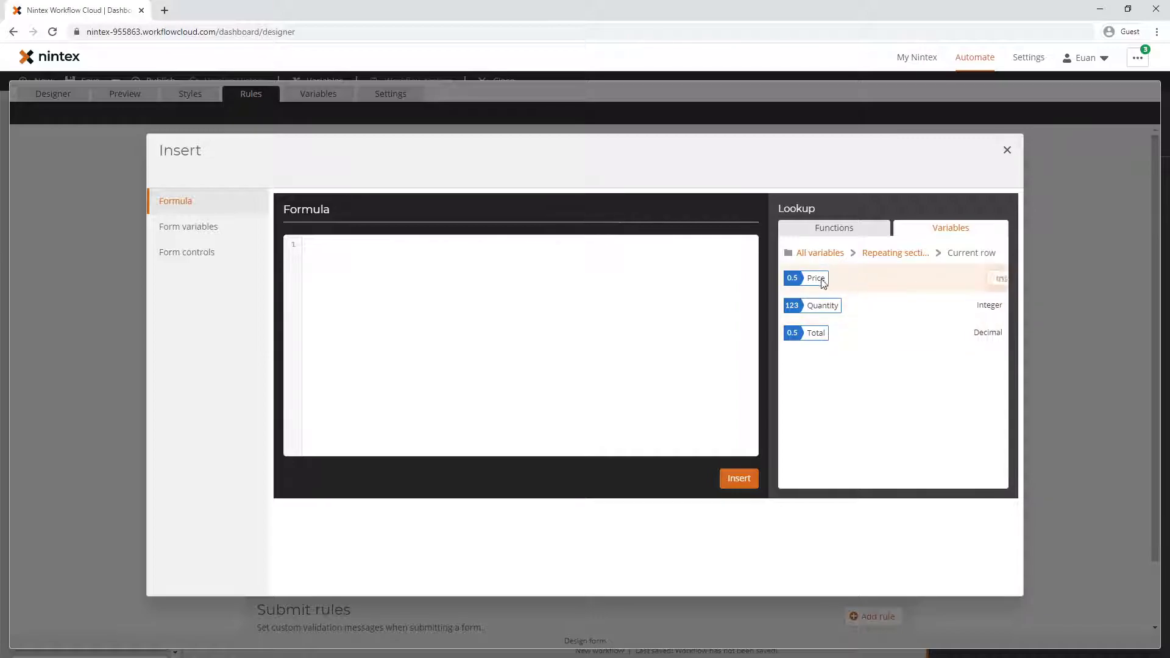
click(969, 279)
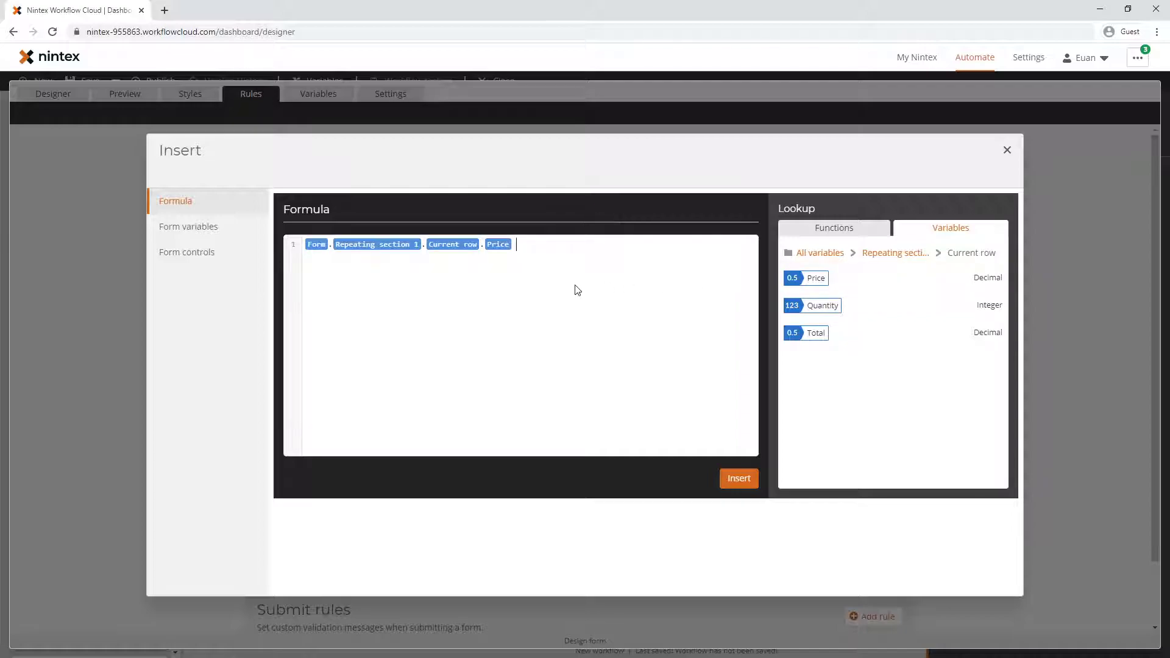
- Multiply by the current row's Quantity, removing a mistakenly added Price collection entry
text(* quan)
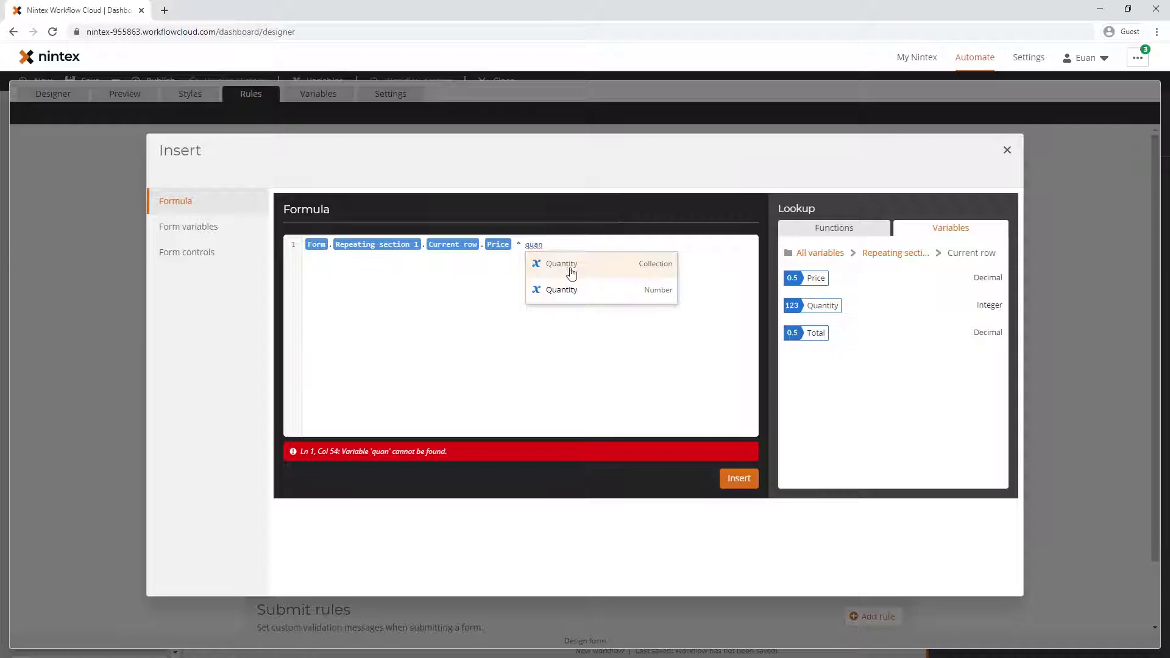
click(655, 294)
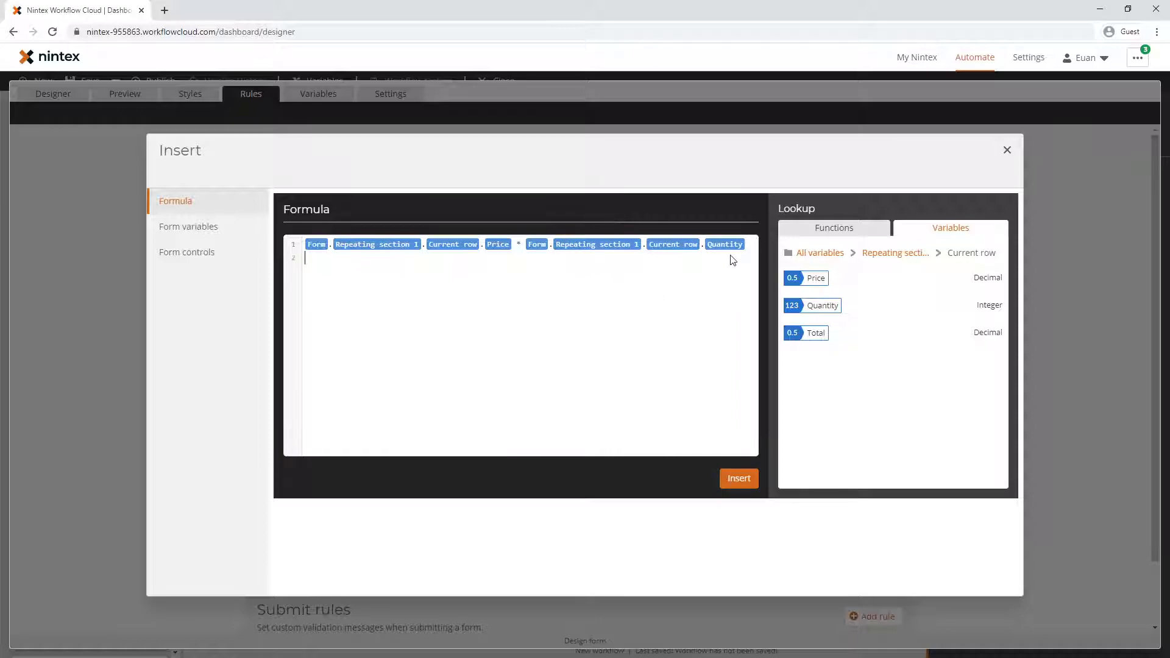
click(890, 253)
mouse_move(869, 304)
click(982, 306)
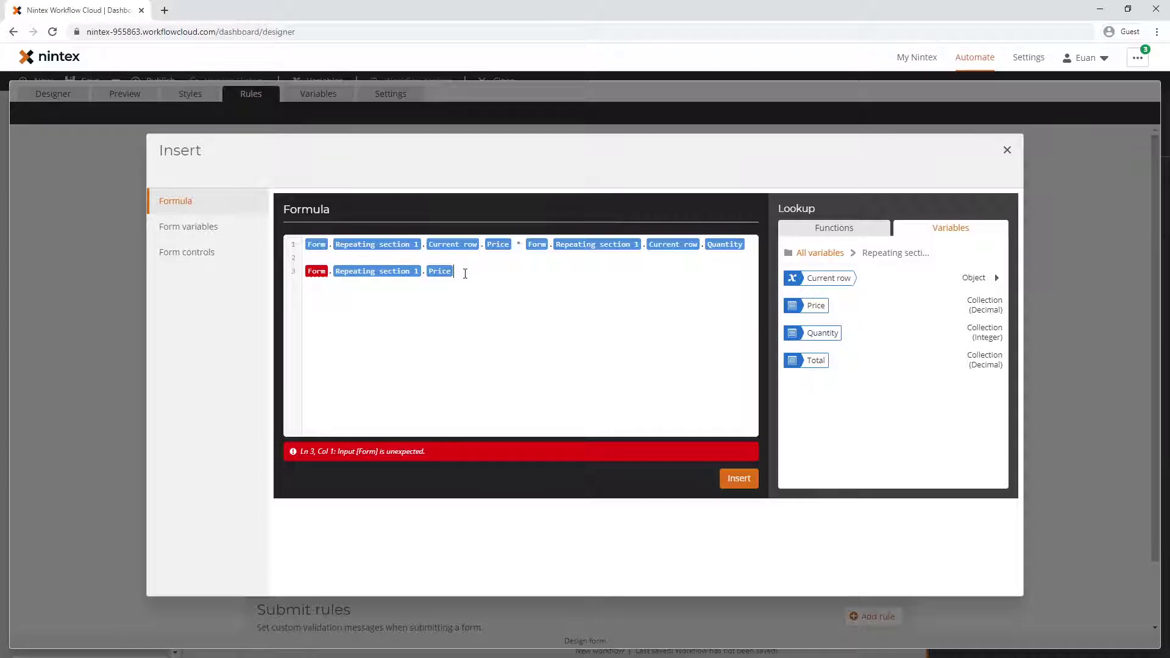
key(BackSpace)
key(BackSpace)
key(BackSpace)
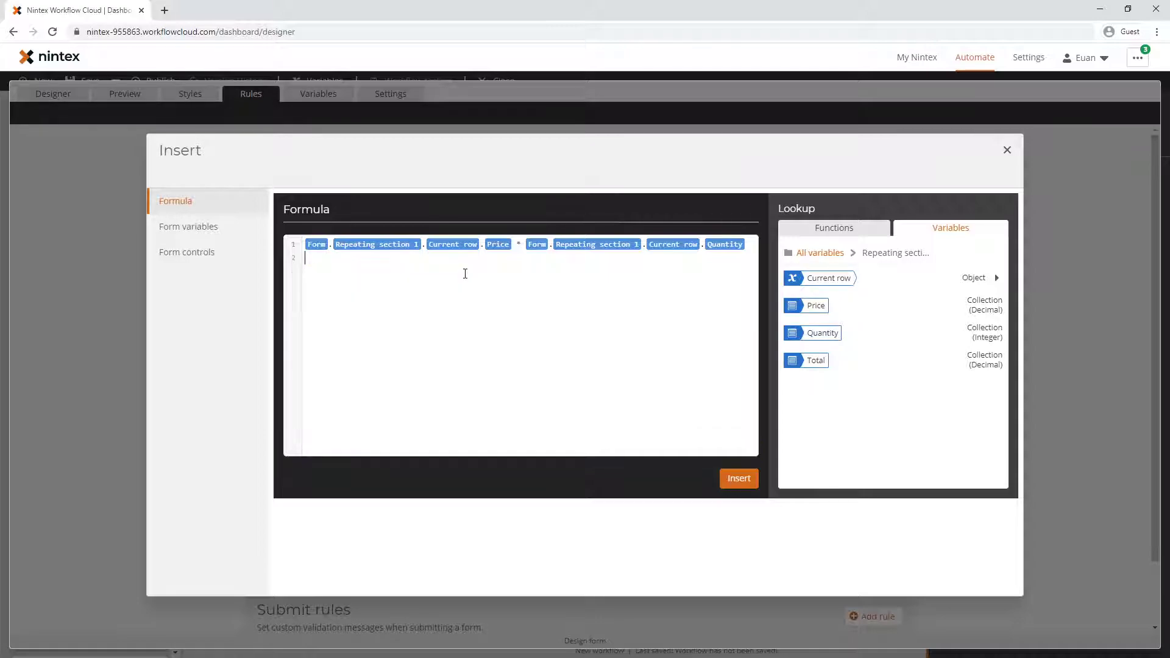
- Insert the Price × Quantity formula, add an Else setting Total's Value, and create the rule
click(739, 478)
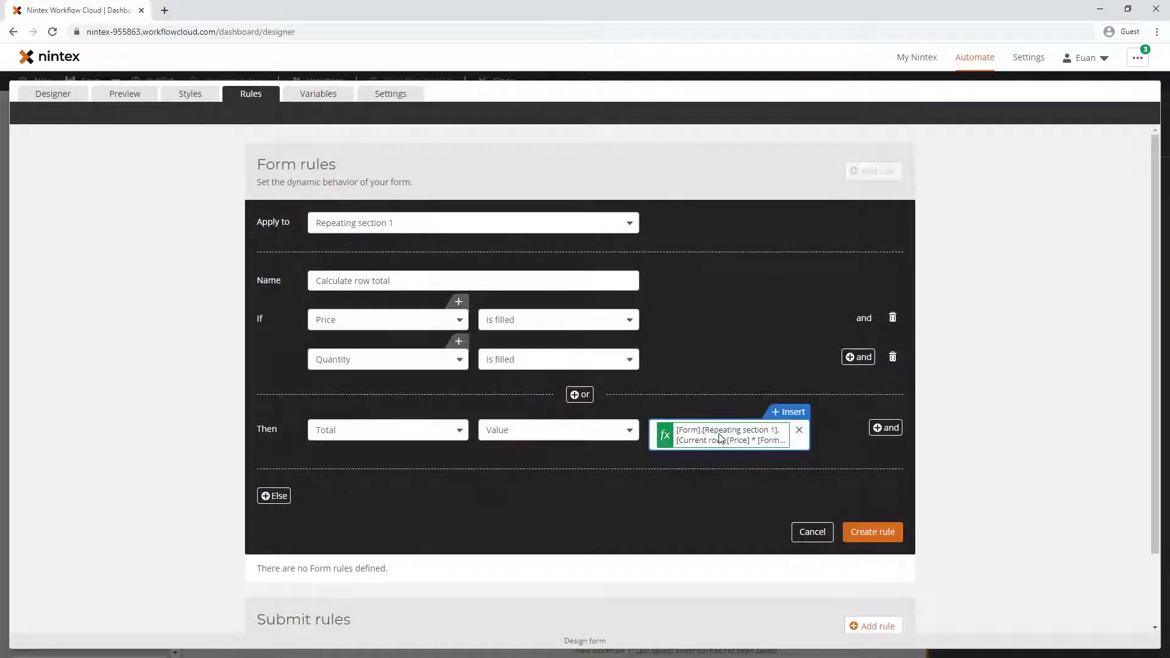
click(273, 495)
click(377, 500)
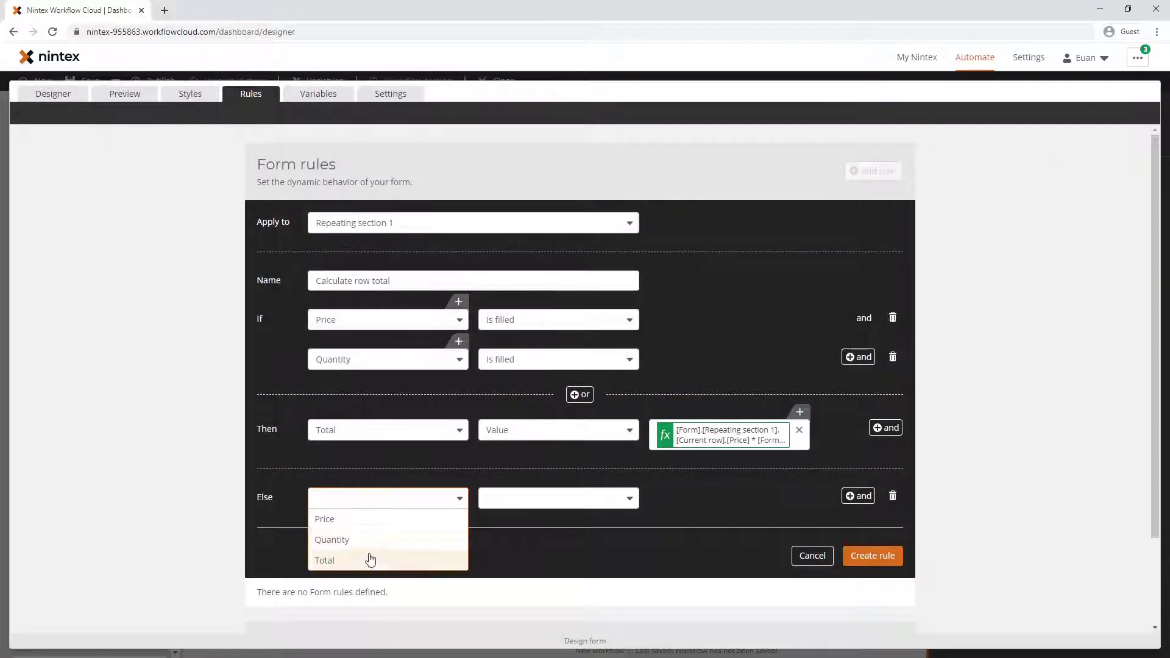
click(368, 557)
click(541, 497)
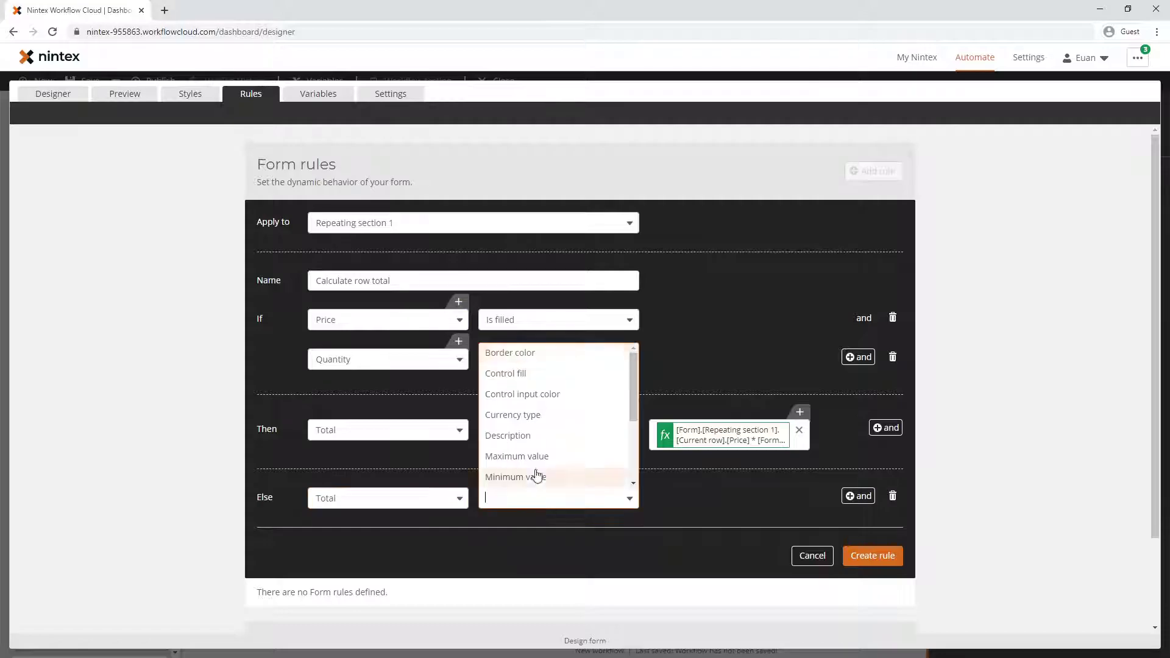
scroll(530, 457, down, 3)
click(516, 458)
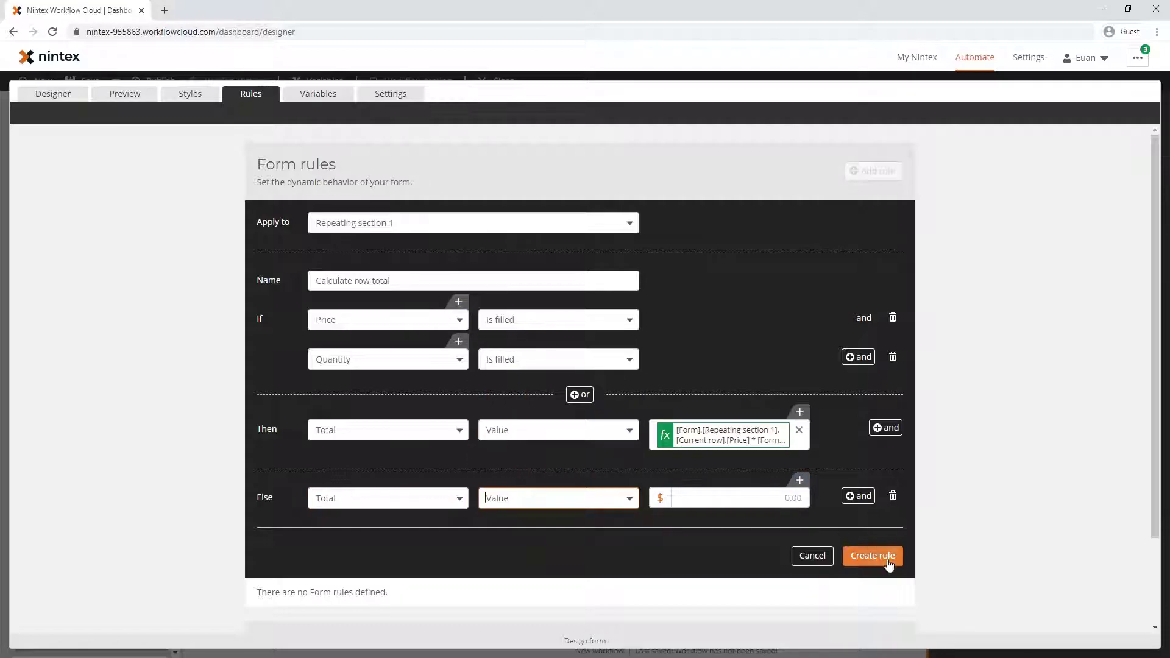
click(885, 557)
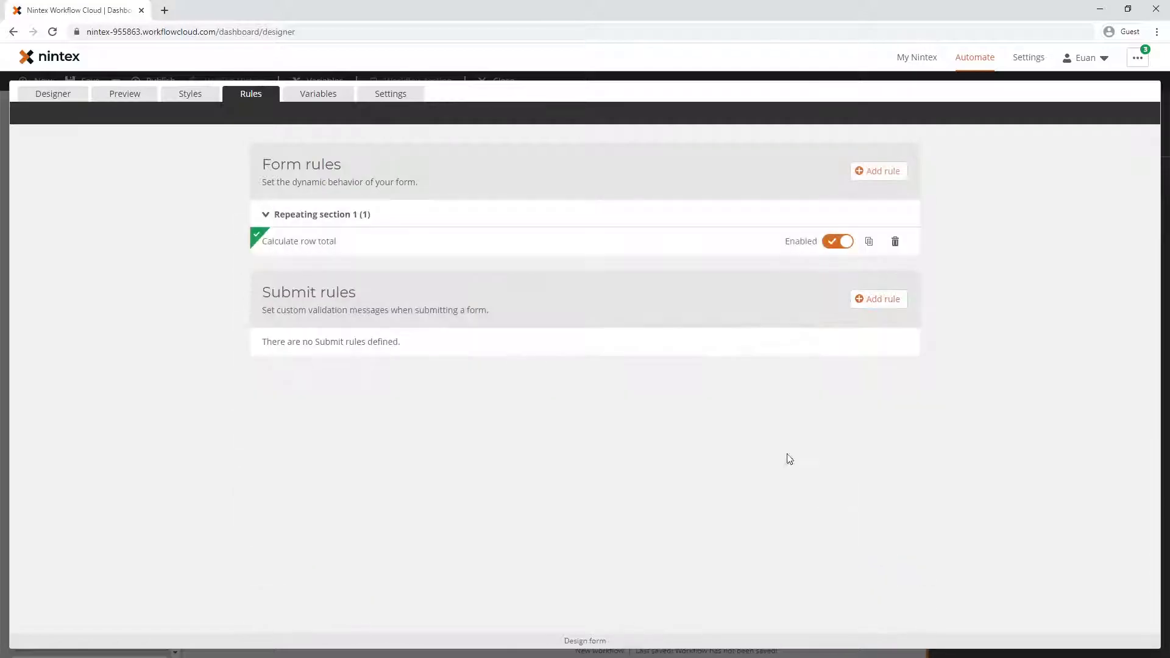
- Preview the form and enter Quantity 2 and Price 2 in the first row
click(121, 98)
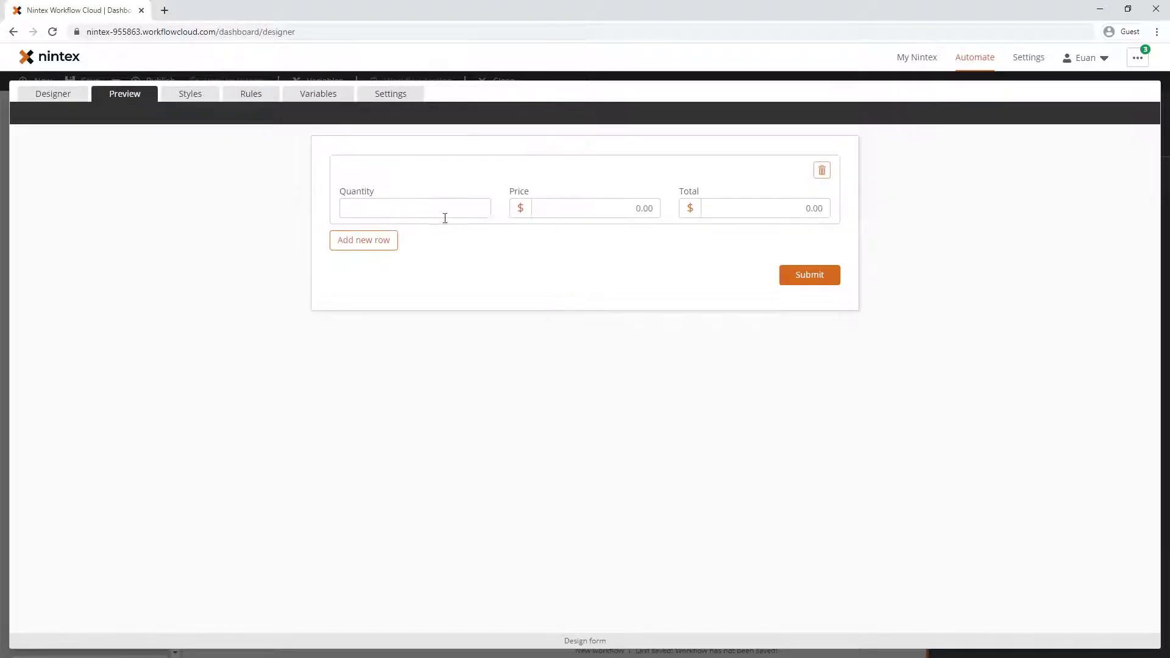
click(487, 210)
text(2)
click(614, 207)
text(2)
click(818, 224)
- Add a second row with Quantity 3 and Price 3 and check its Total
click(357, 243)
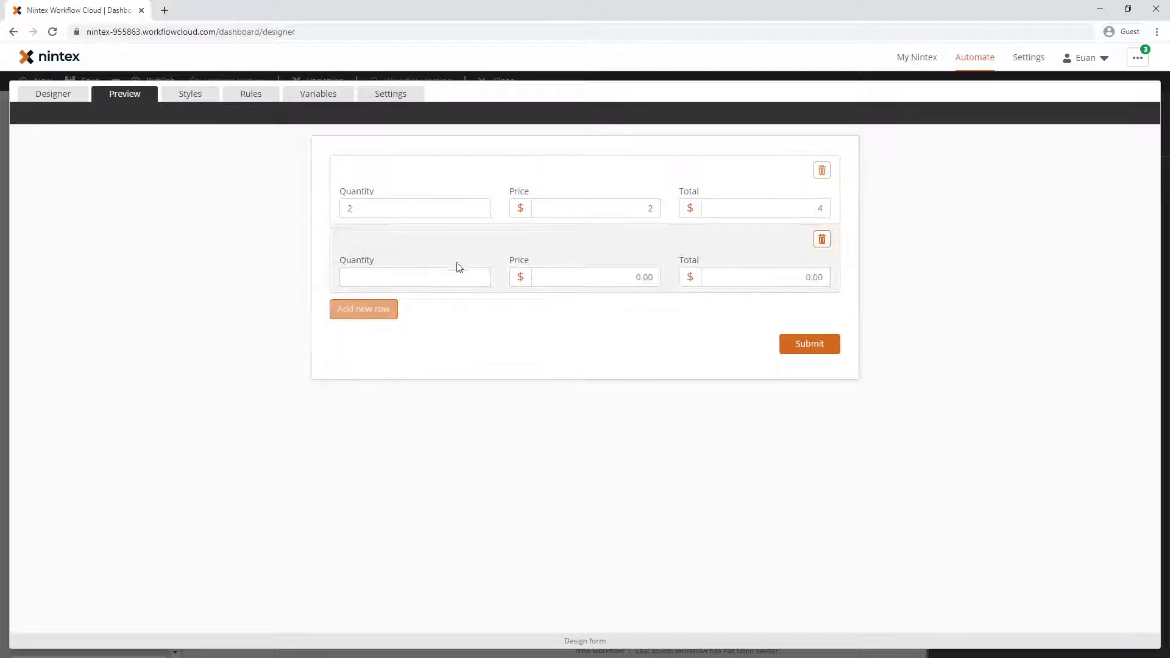
click(400, 278)
text(3)
click(569, 277)
text(3)
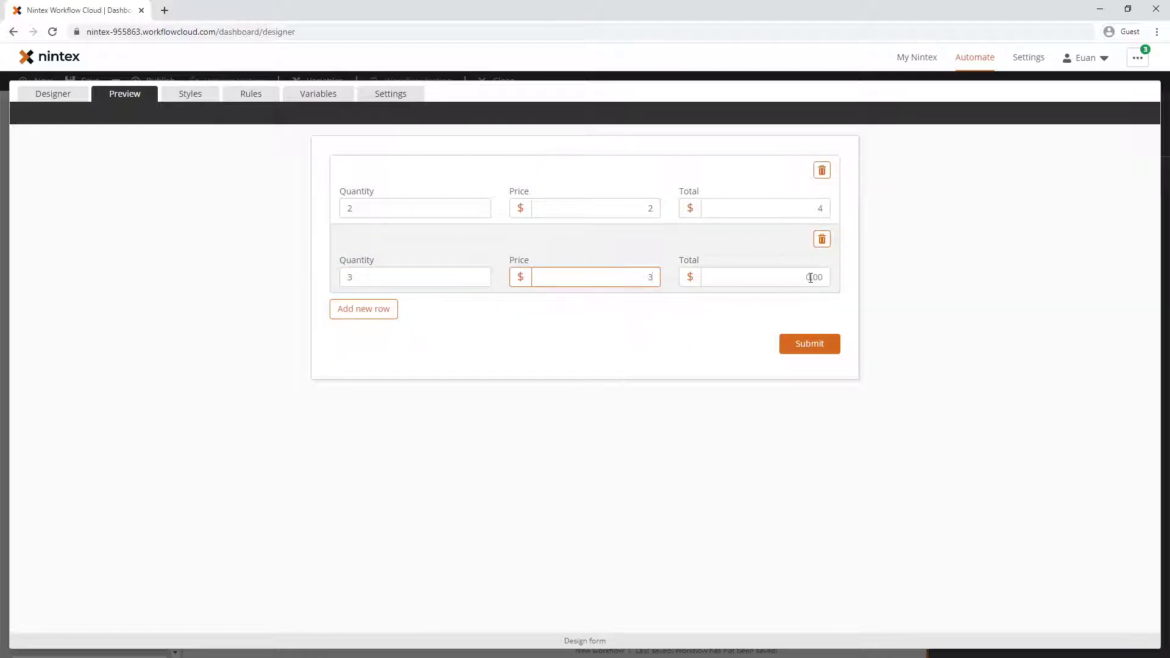
click(820, 273)
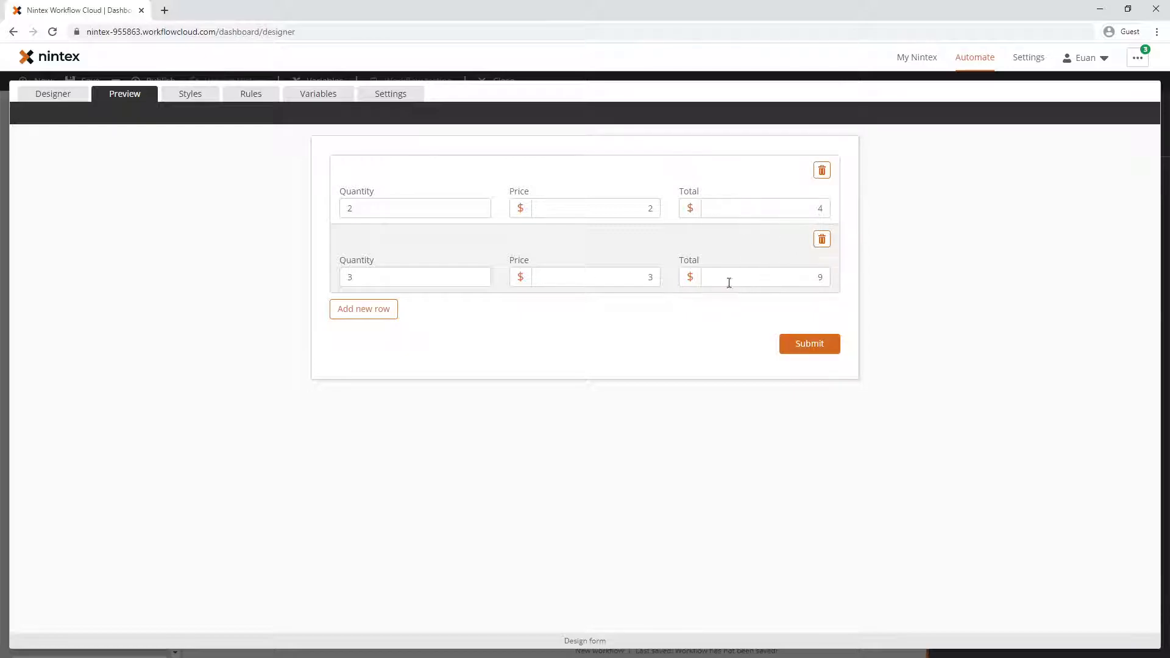
- Back in the designer, place a Label, a Currency field and two Space controls below the section
click(47, 96)
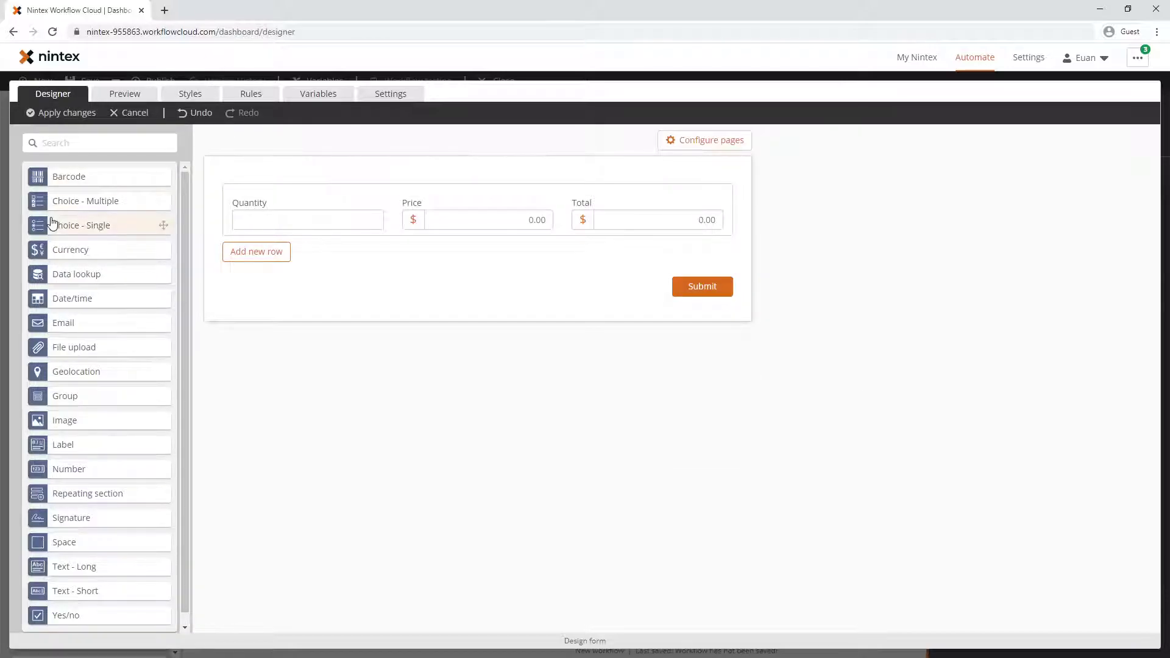
drag(36, 452, 607, 276)
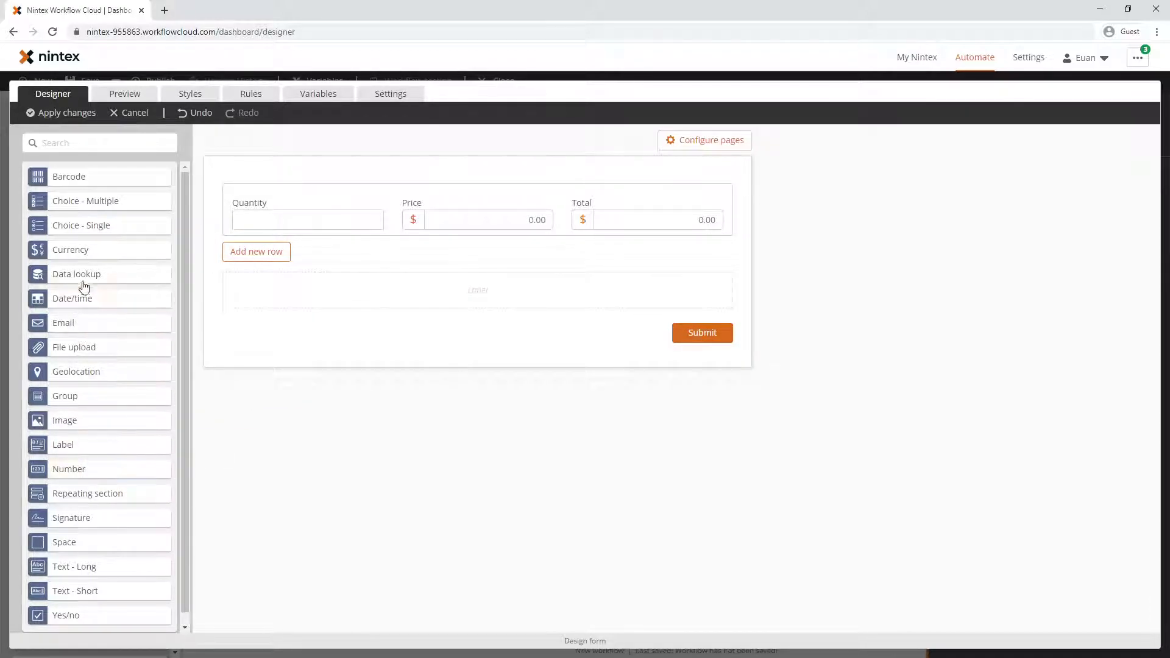
drag(86, 259, 628, 320)
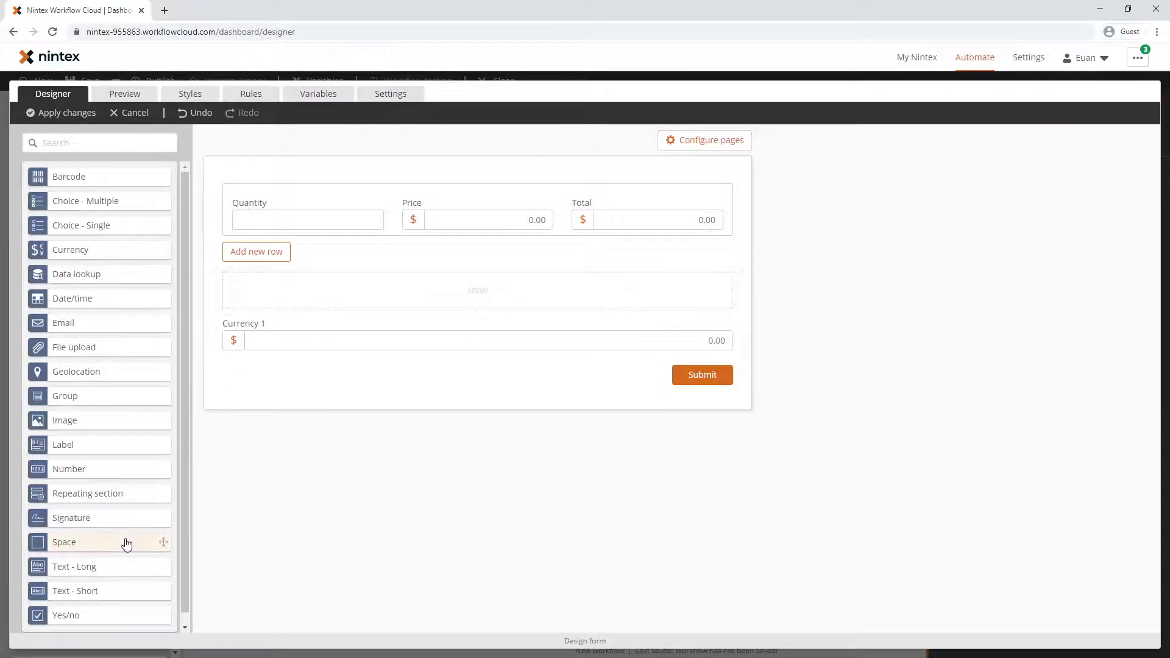
drag(130, 541, 245, 298)
drag(104, 542, 232, 351)
- Expand each Space twice to push the Currency field and Label right, then edit the Label's text
click(331, 342)
click(1020, 299)
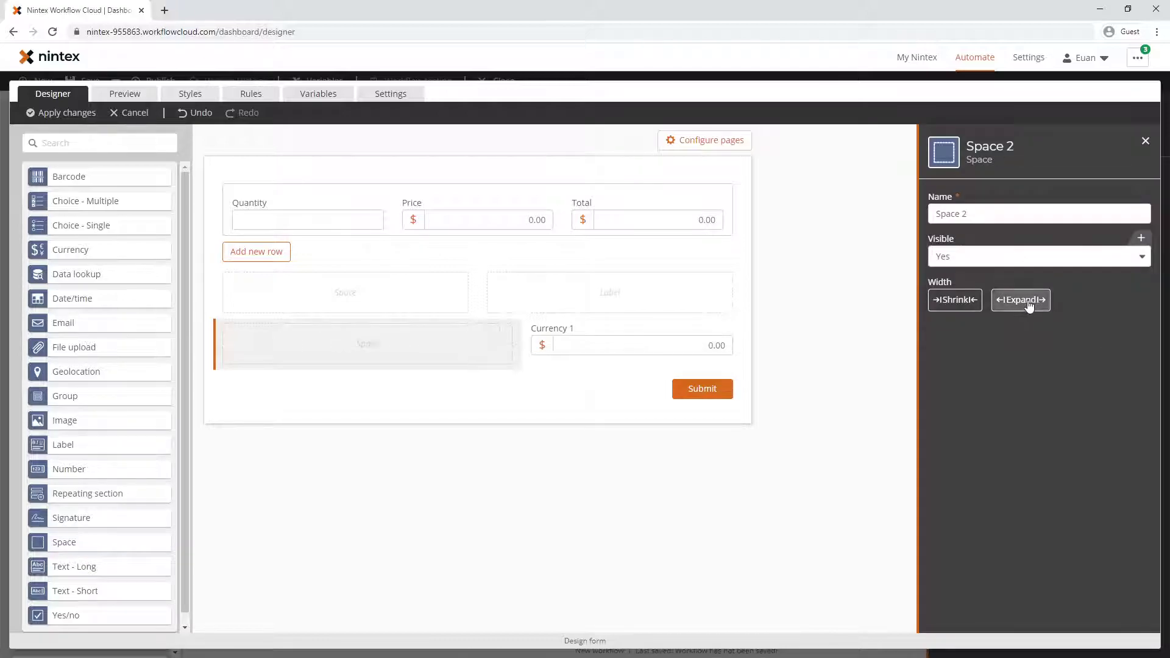
click(1020, 299)
click(399, 300)
click(1021, 299)
click(1020, 300)
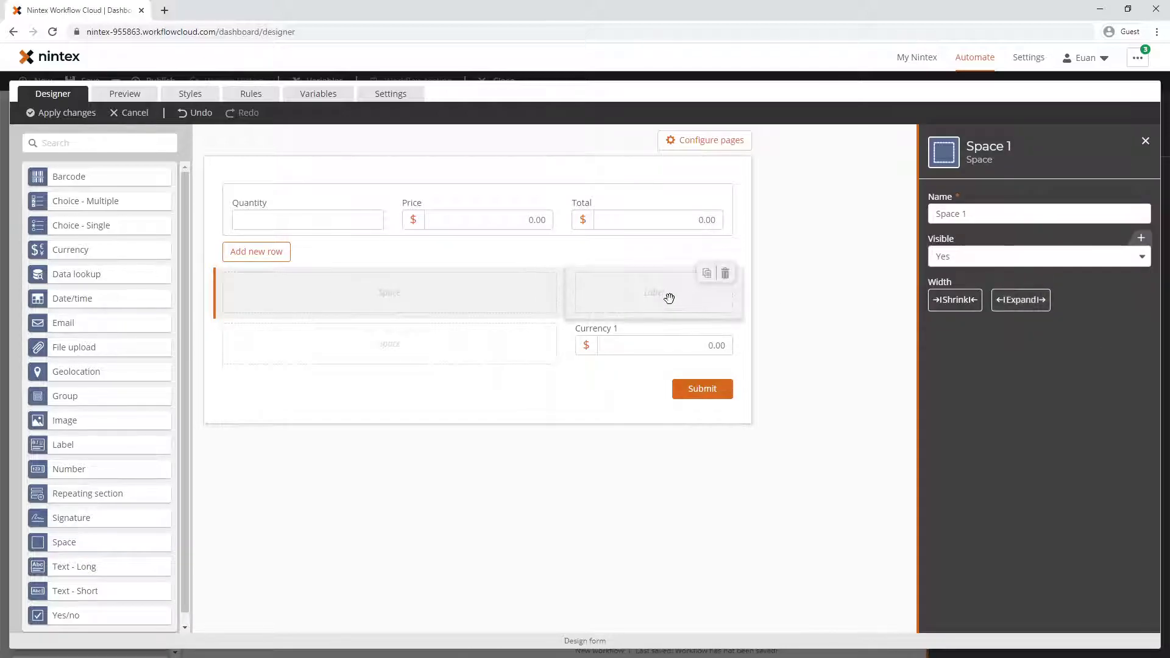
click(669, 295)
click(947, 374)
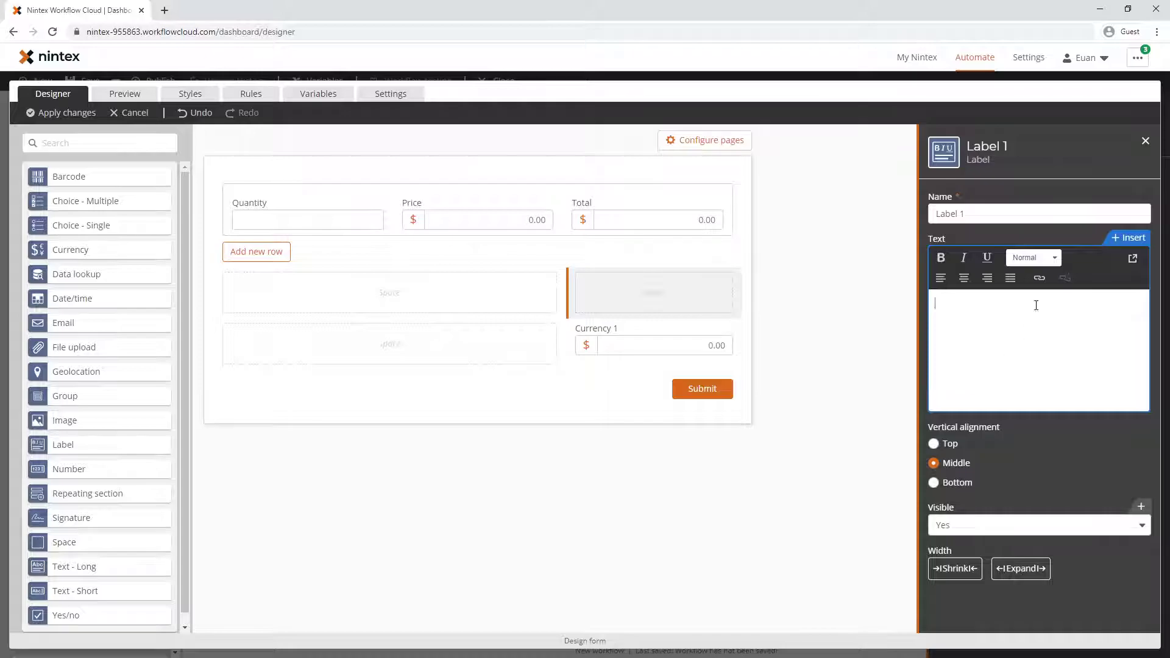
- In the Label's Insert panel, browse Form controls to Repeating section 1's current-row Price, Quantity and Total
click(1129, 239)
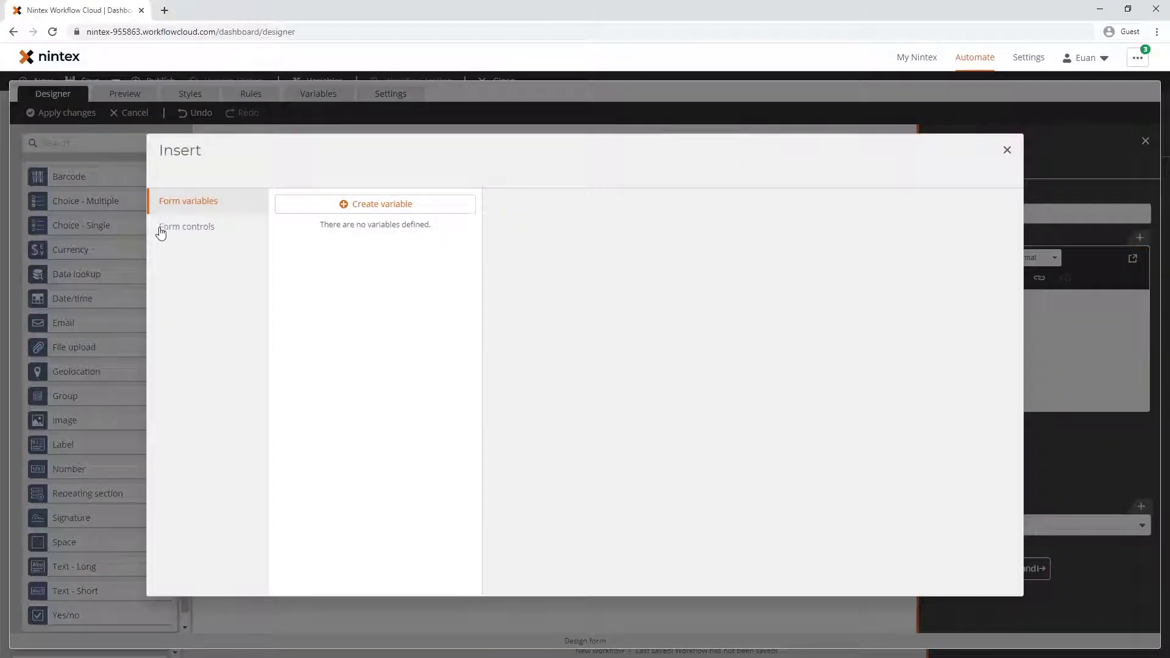
click(184, 228)
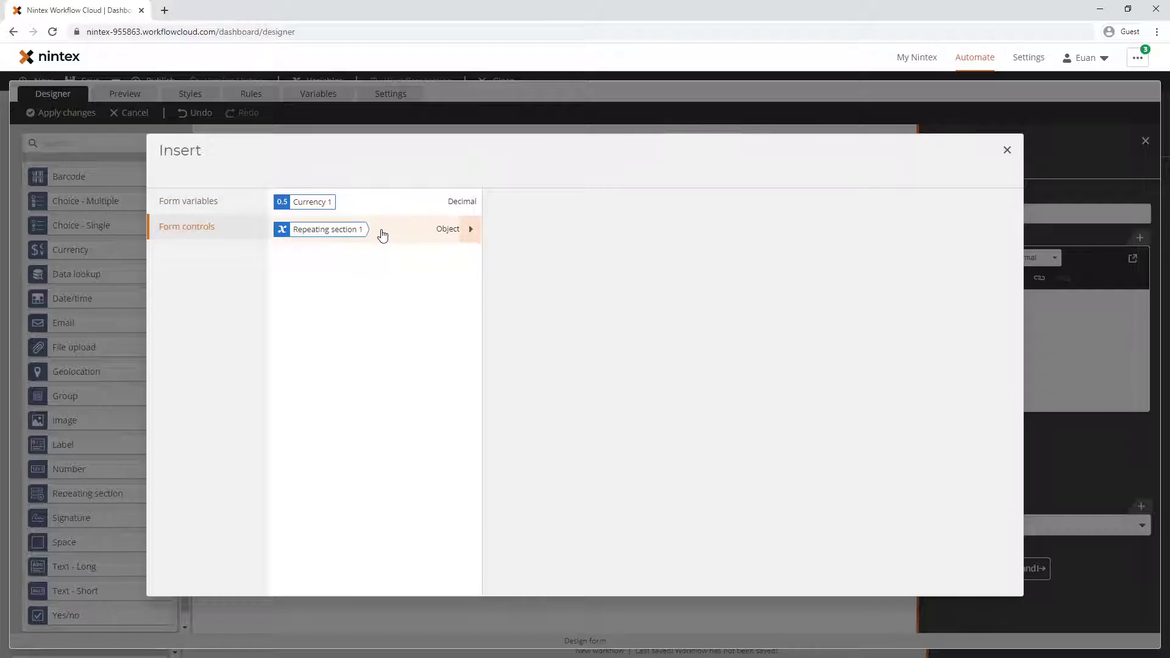
click(383, 236)
click(579, 206)
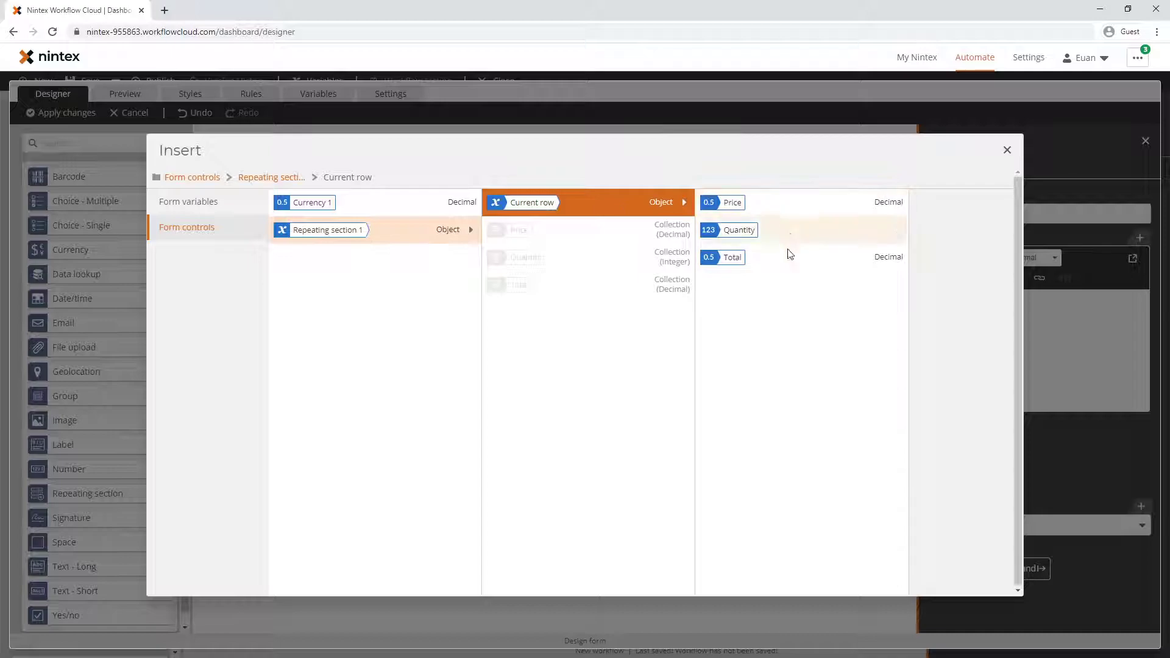
mouse_move(780, 242)
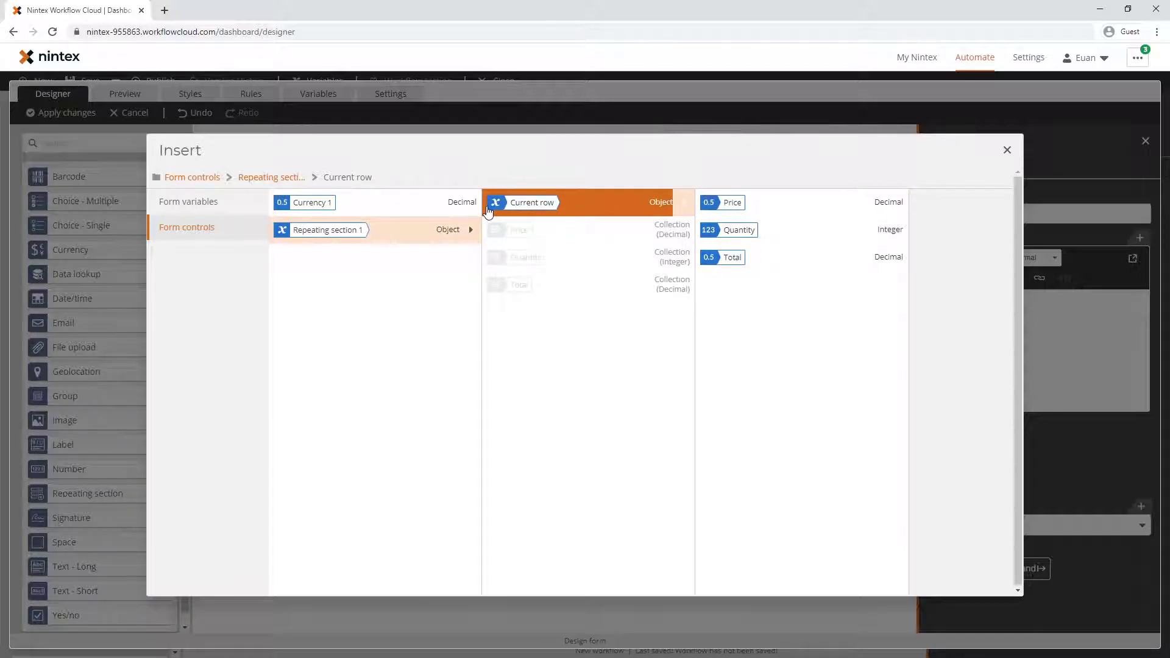
- Create a new Decimal form variable named 'Calculate grand total'
click(213, 206)
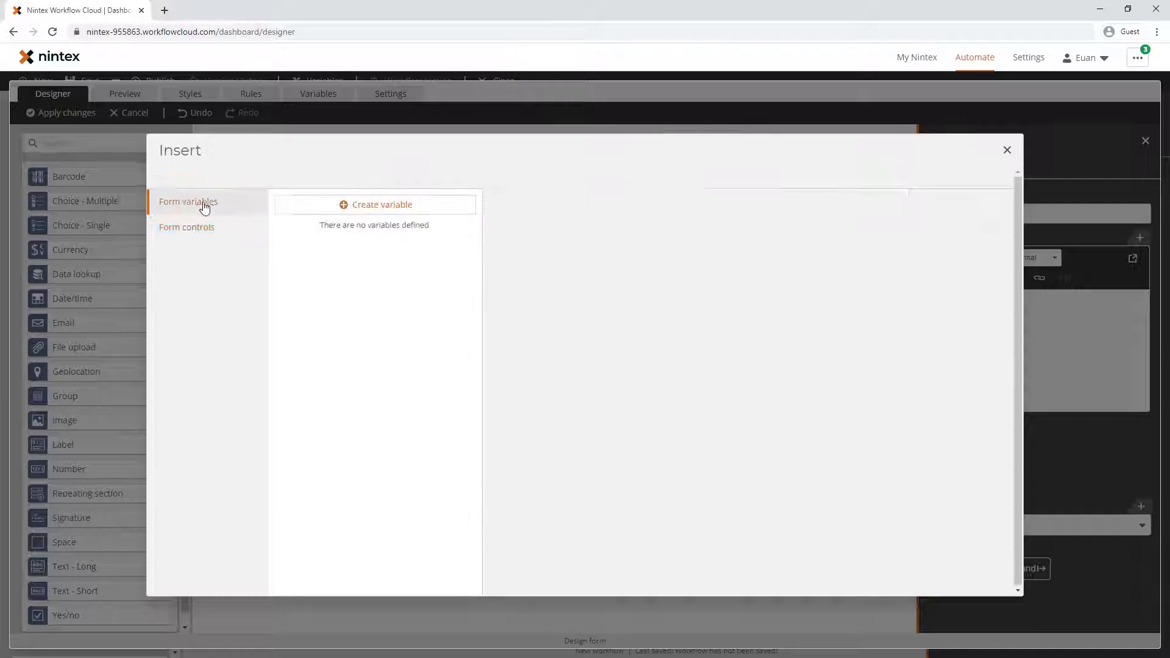
click(352, 212)
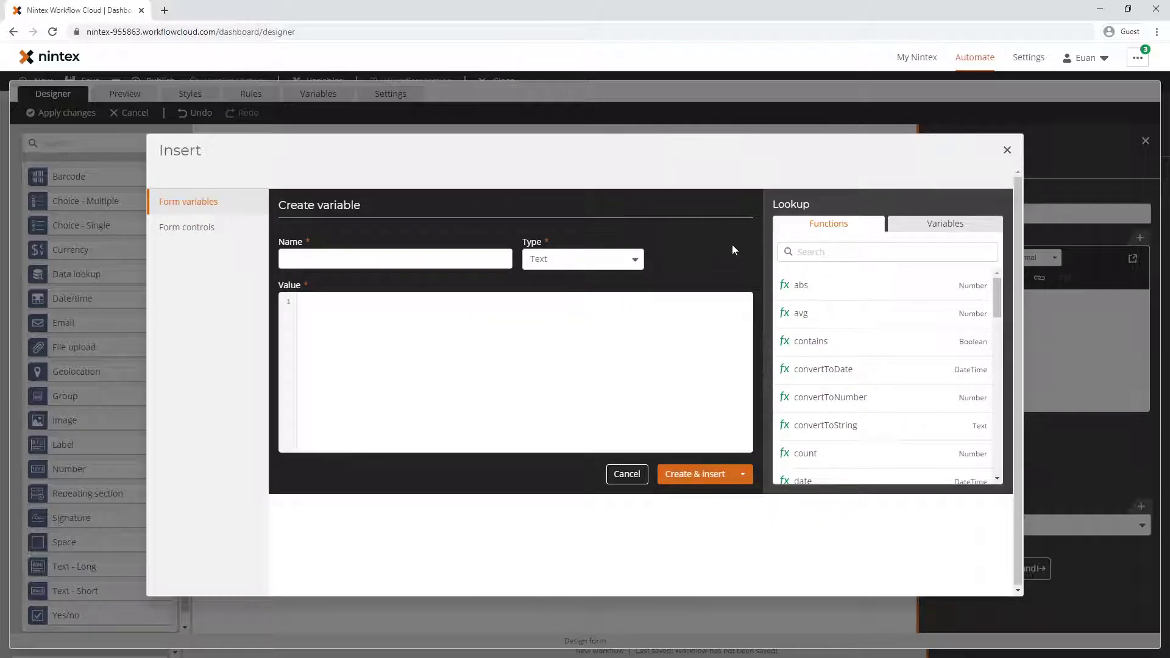
click(457, 264)
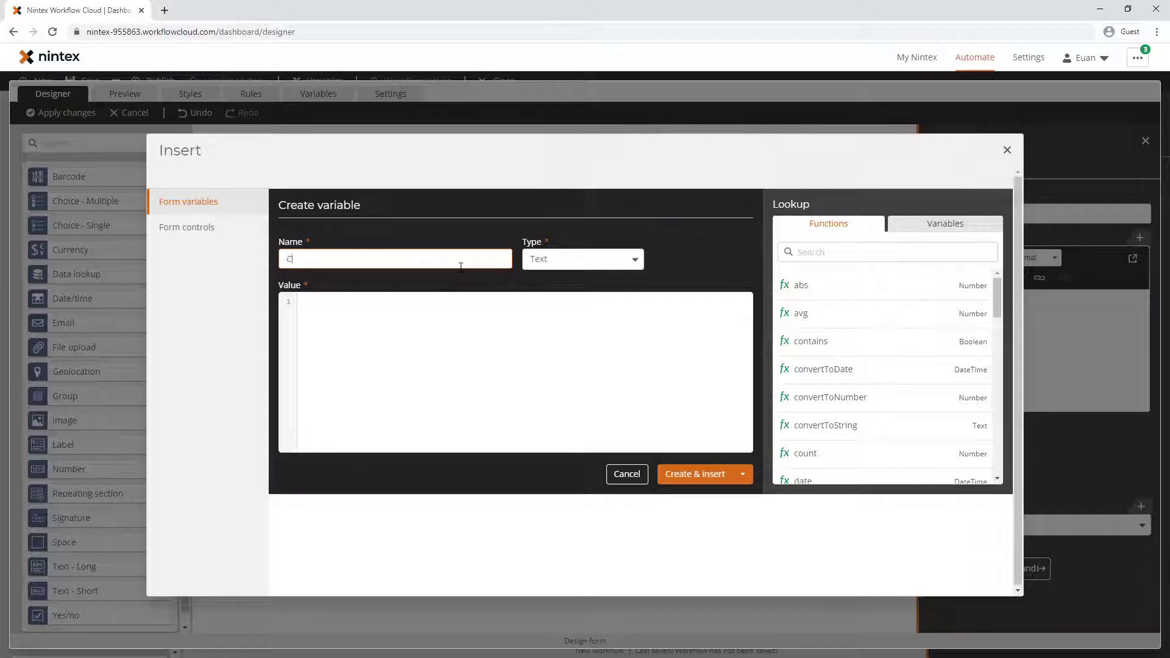
text(Calculate granbd)
click(599, 262)
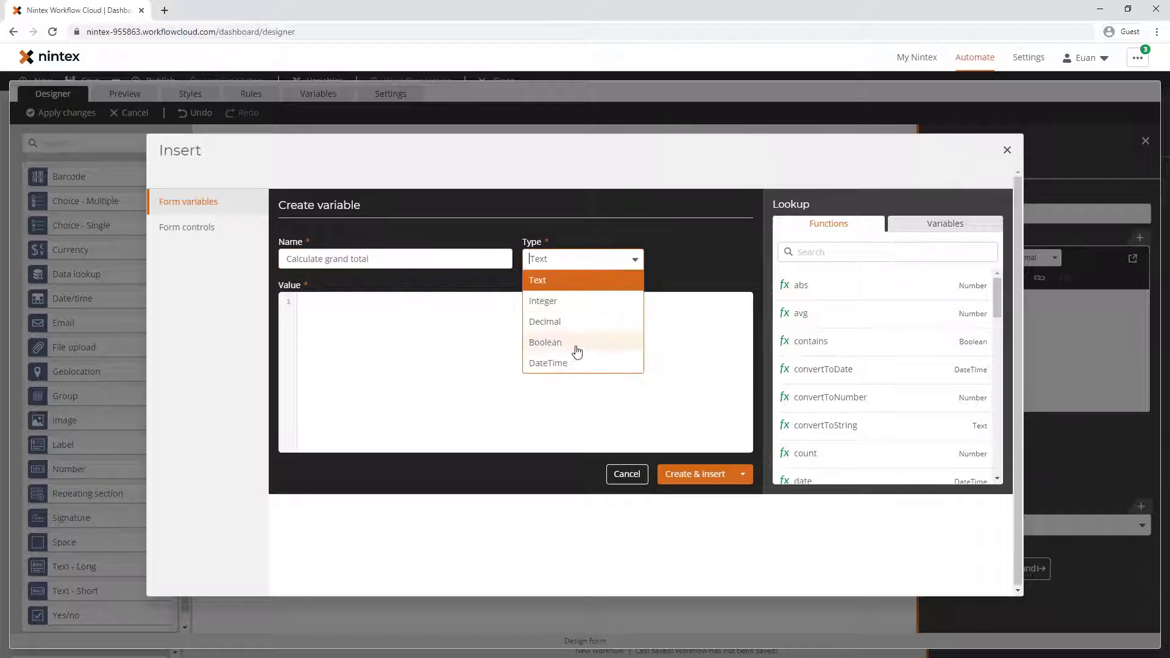
click(559, 322)
- Give it the formula sum(Repeating section 1 Total) and insert it into the label
click(408, 332)
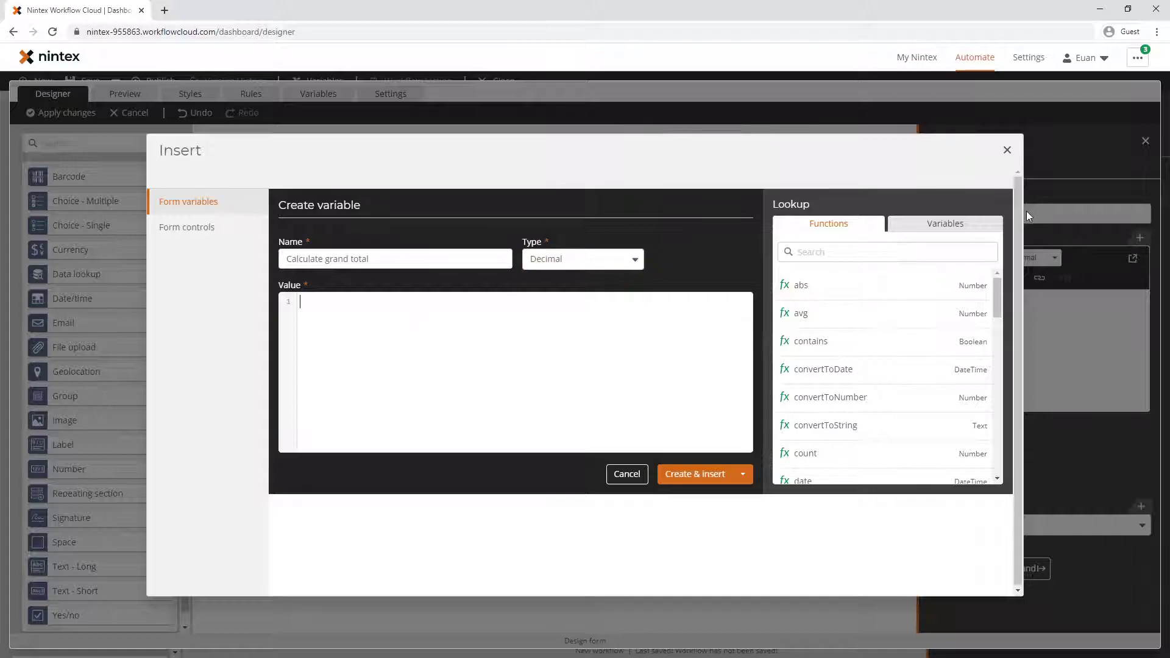
click(956, 225)
click(872, 305)
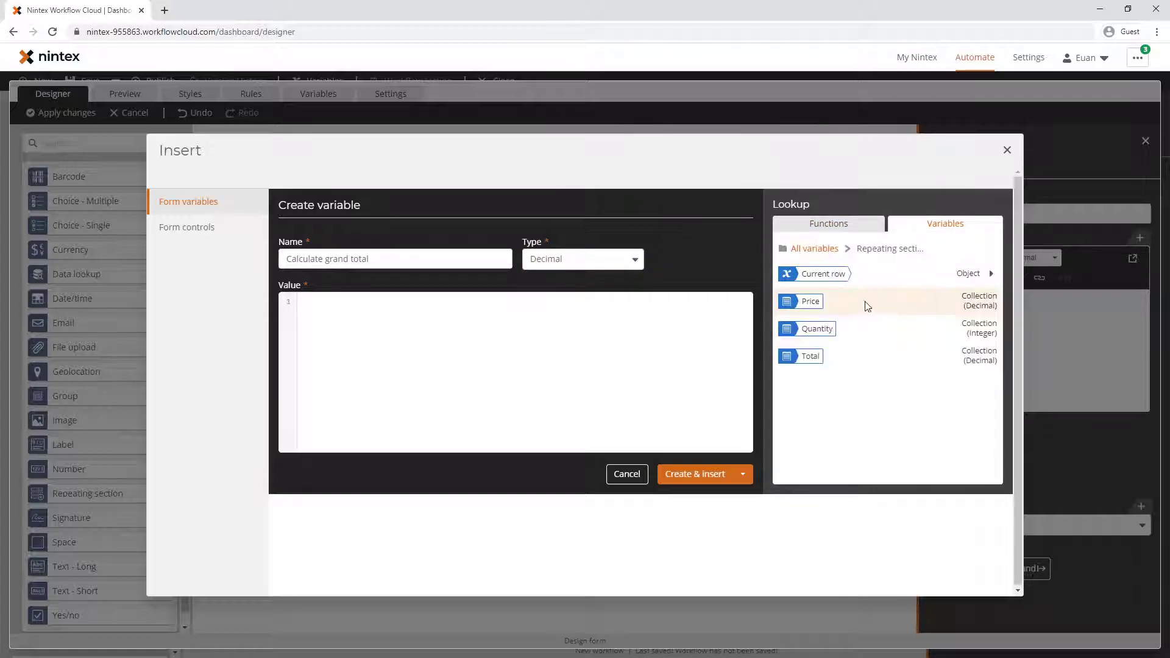
mouse_move(841, 272)
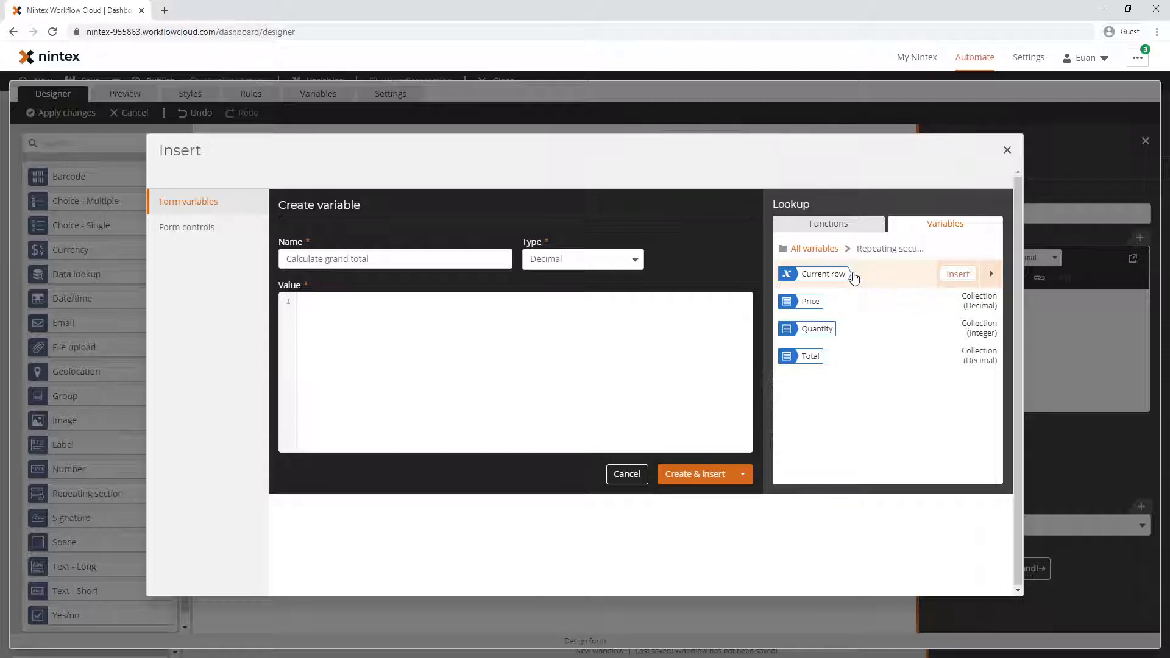
click(974, 359)
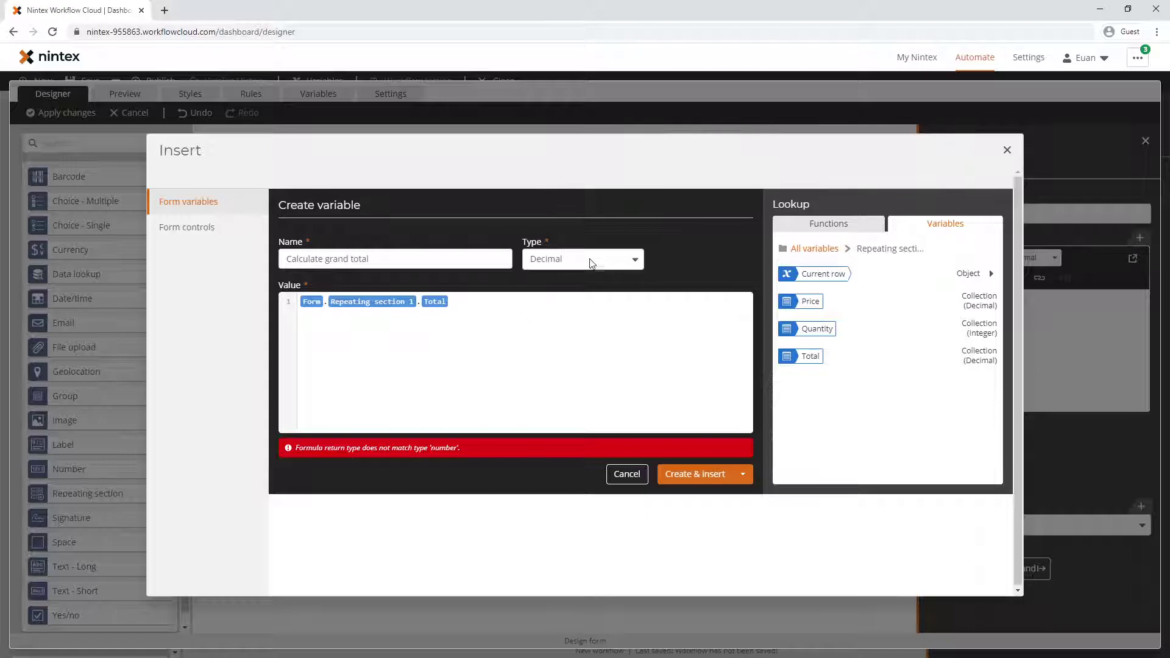
key(Home)
text(sum()
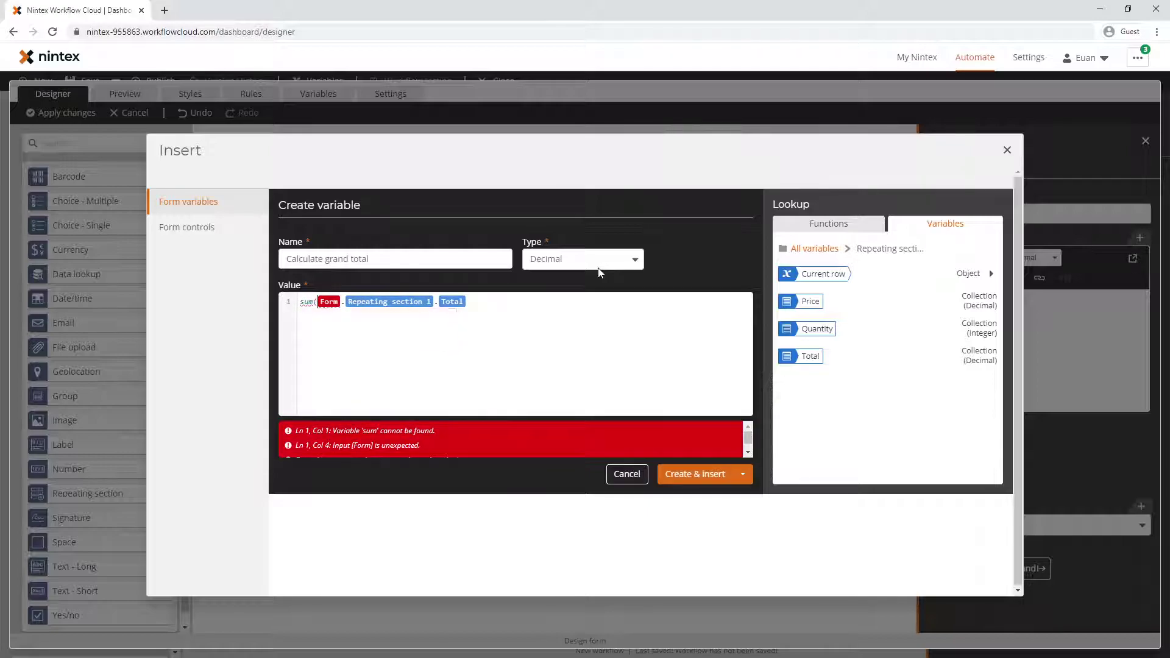
text())
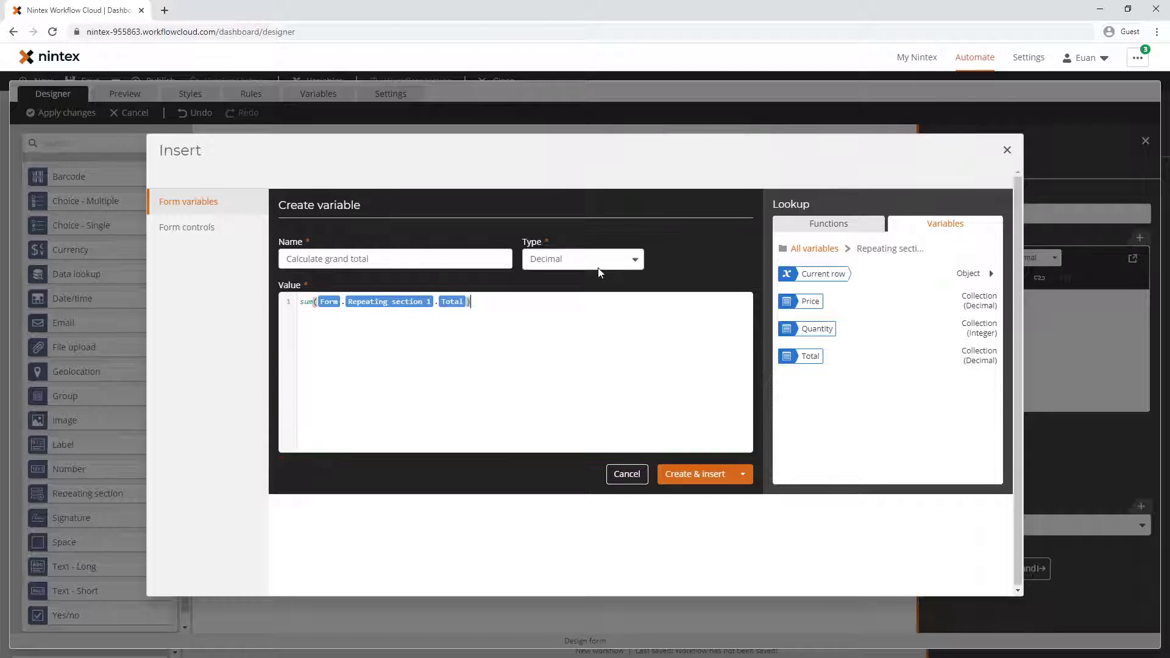
click(692, 474)
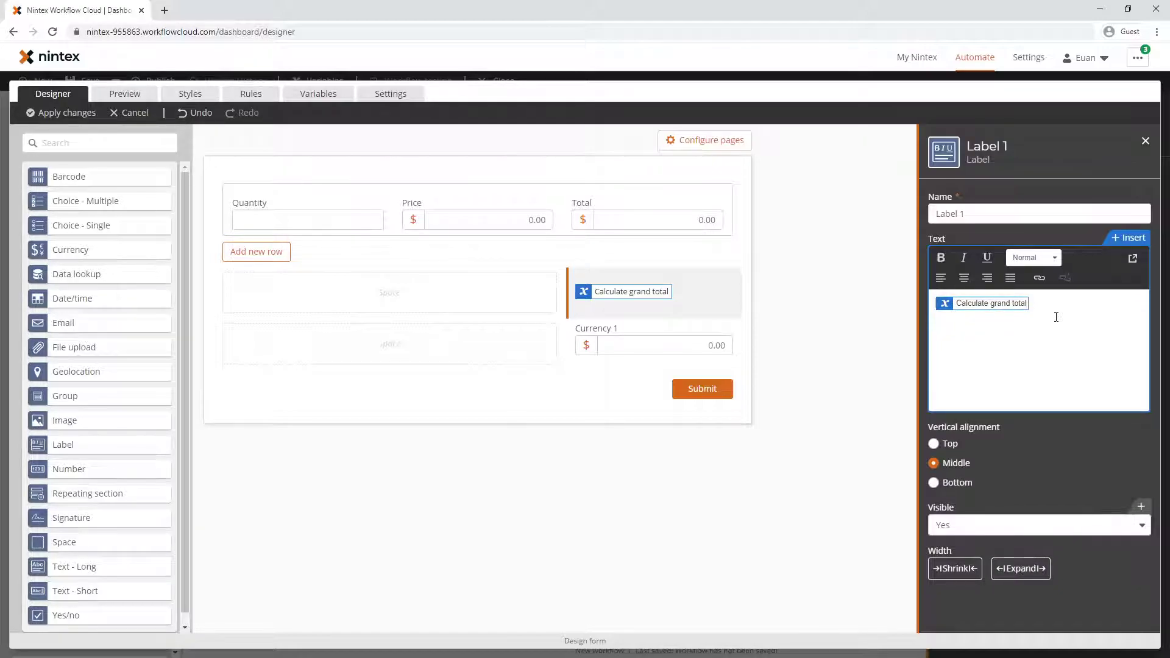
- Prefix Label 1 with 'Your total order is' and preview a 2 × 2 row totalling $4
text(Your total order)
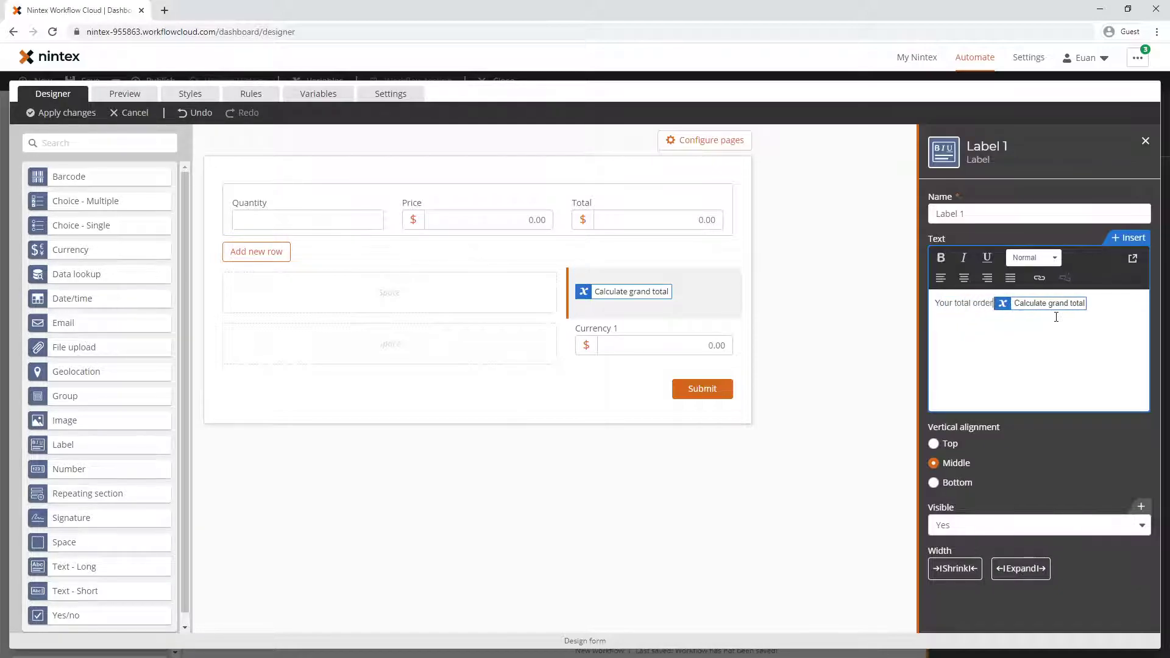
text( is $)
click(124, 94)
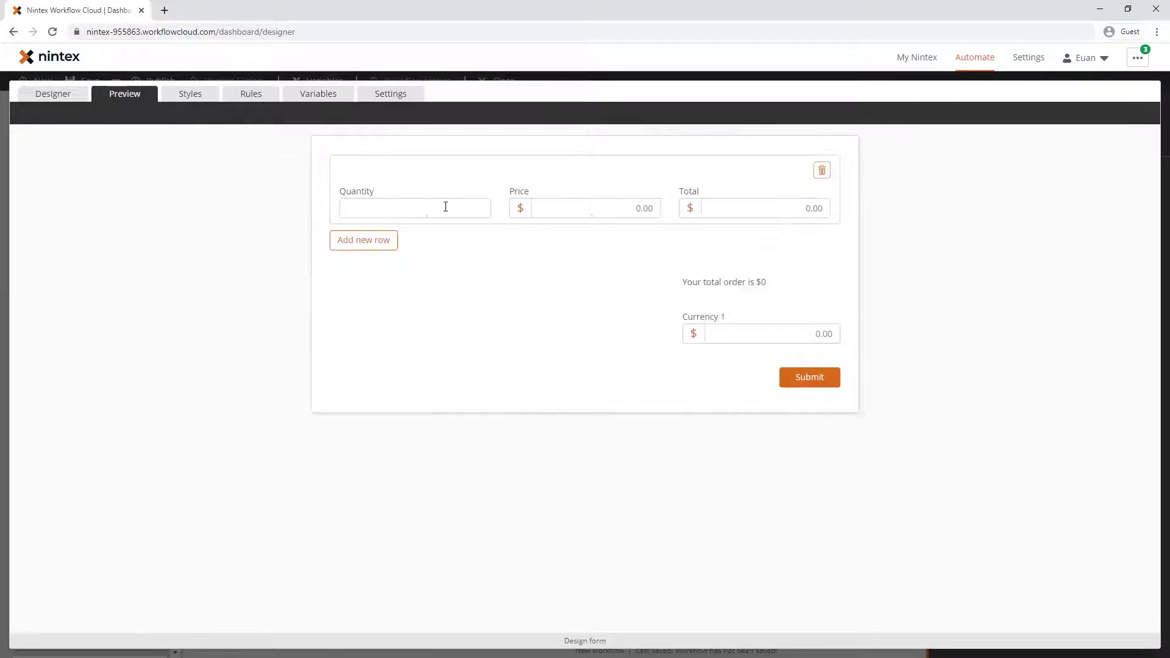
click(469, 207)
click(585, 208)
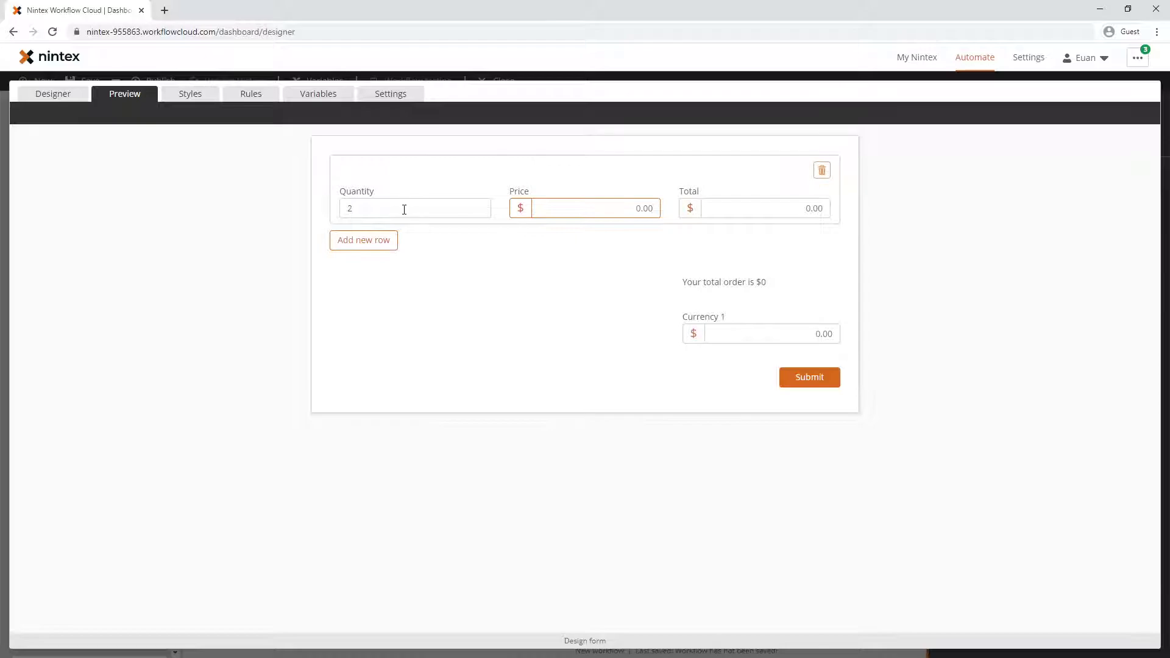
text(2)
click(812, 226)
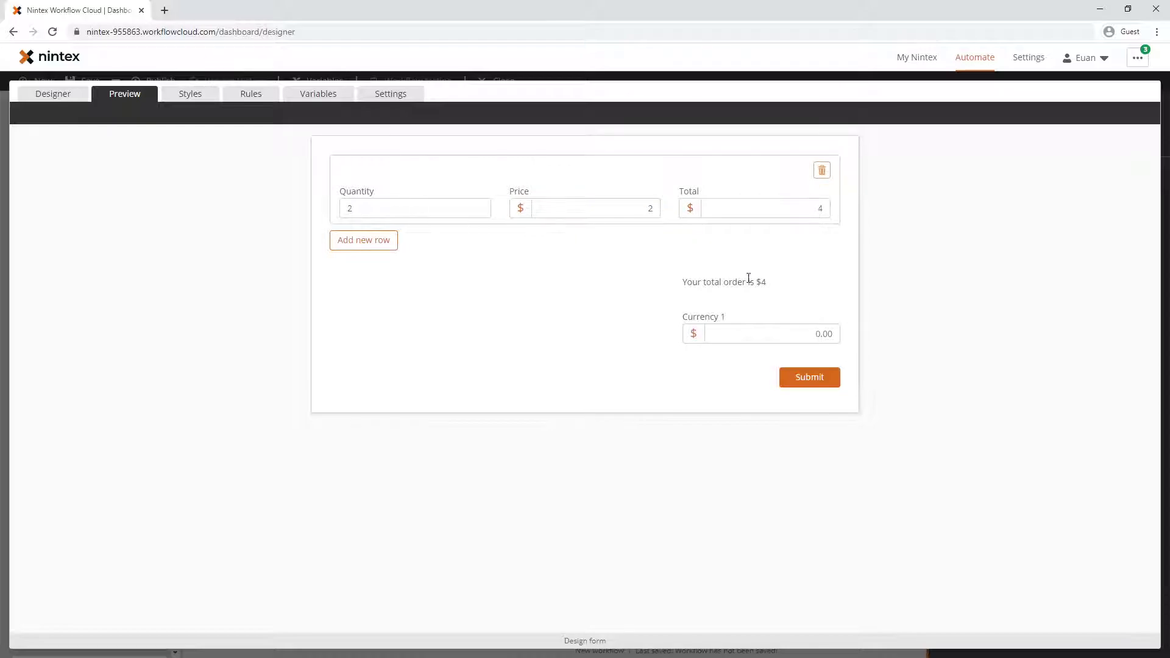
drag(679, 284, 799, 290)
click(802, 289)
click(805, 335)
click(72, 97)
- Review the grand total sum formula, then add a form rule named 'Set grand'
click(318, 93)
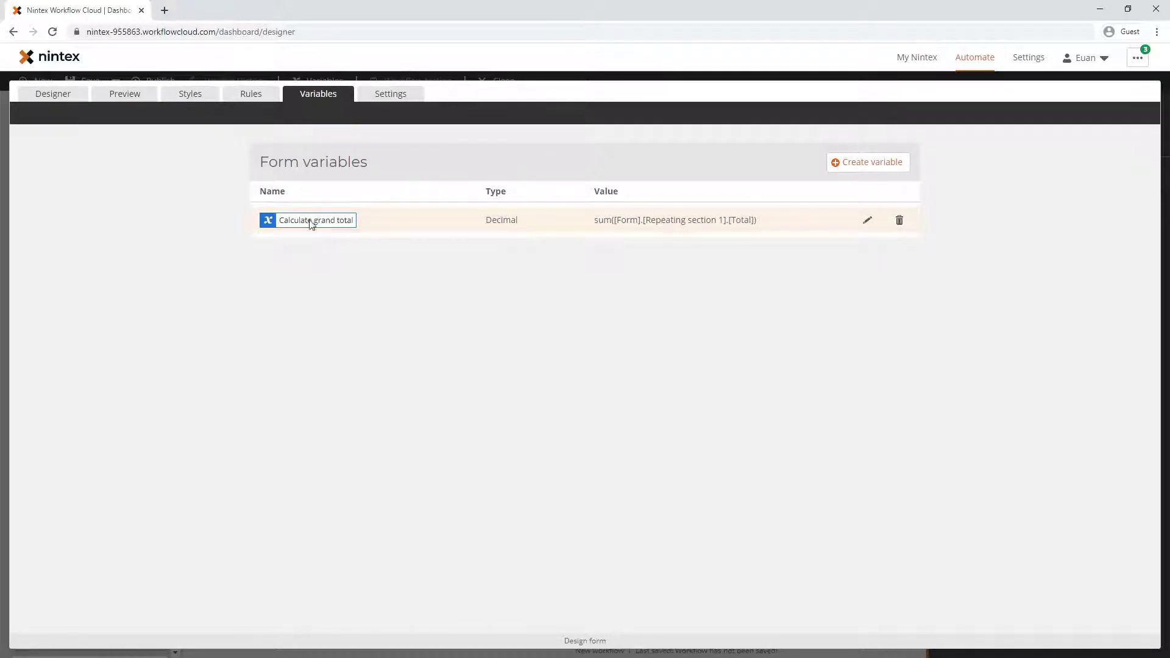
drag(595, 226, 770, 248)
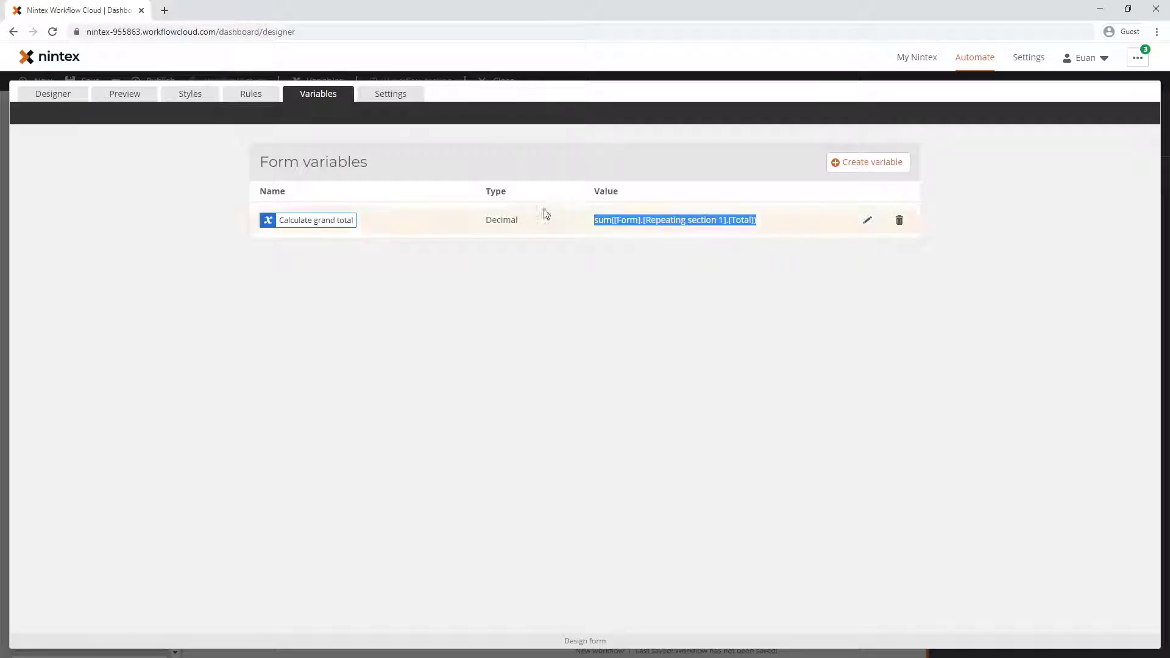
click(247, 98)
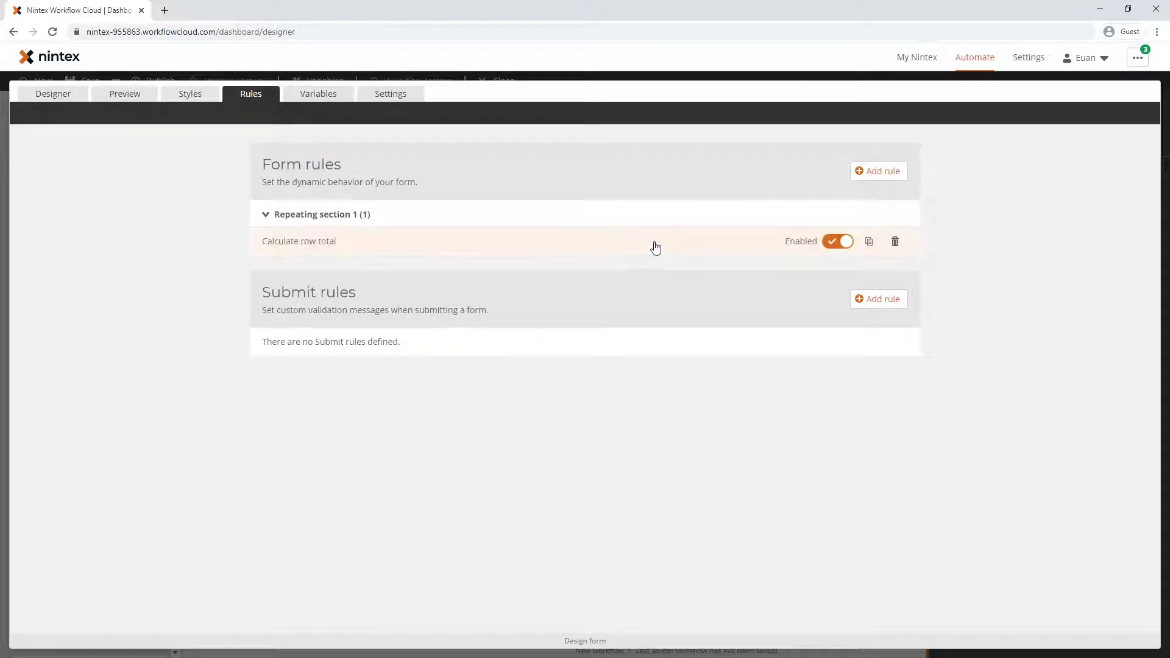
click(892, 177)
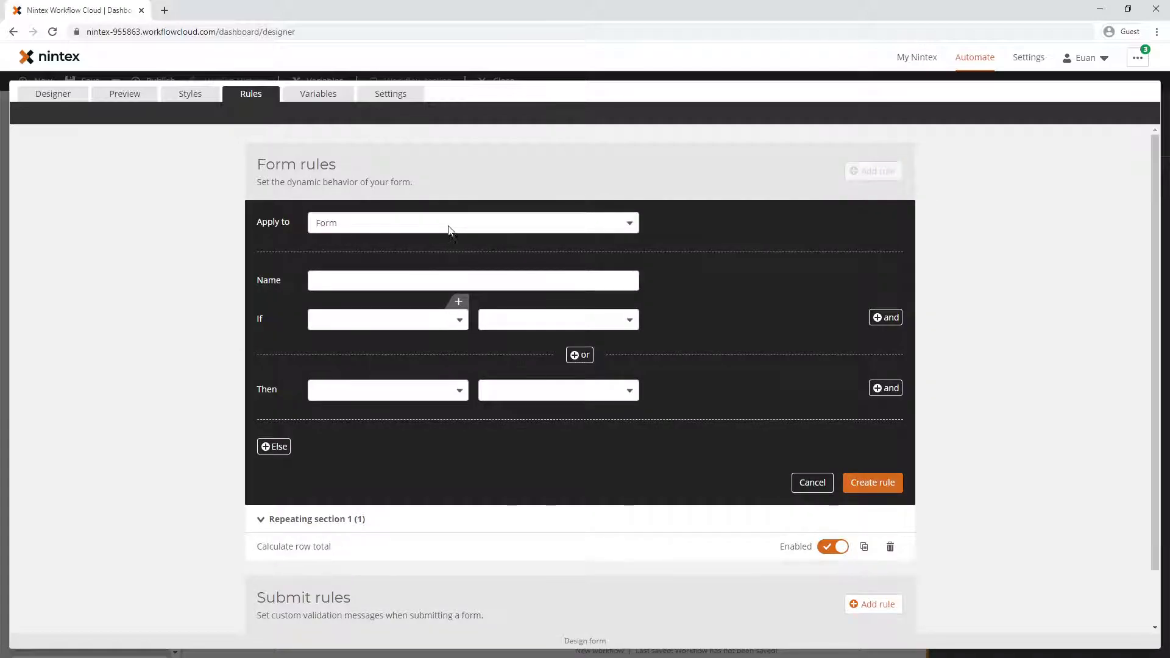
click(357, 277)
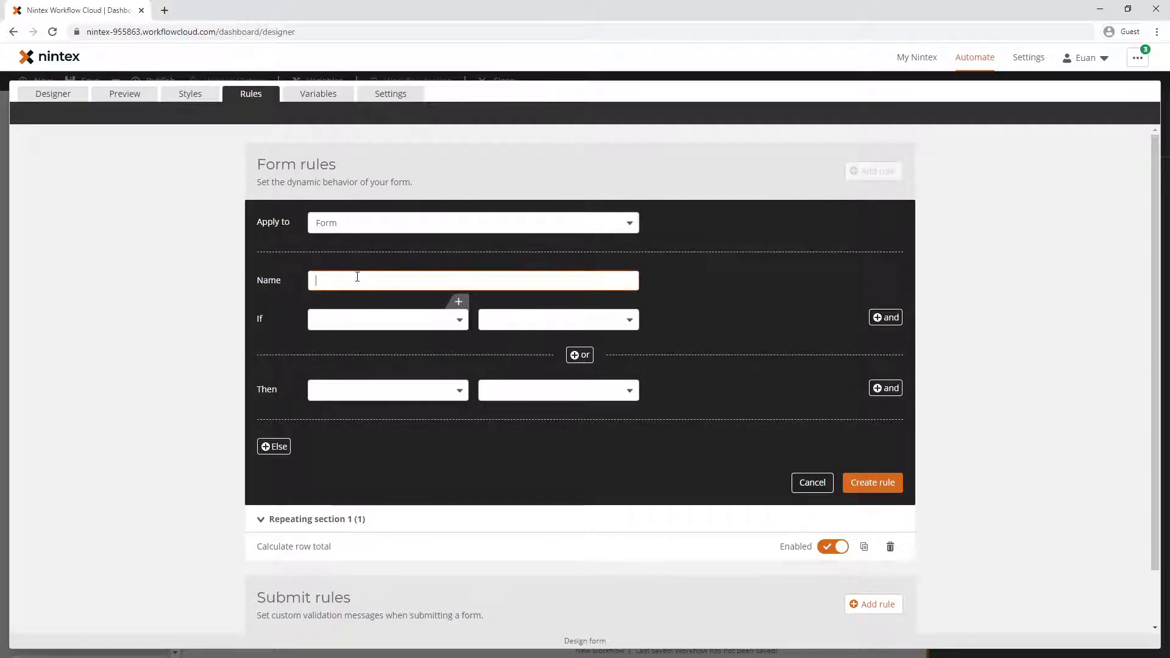
text(Set g)
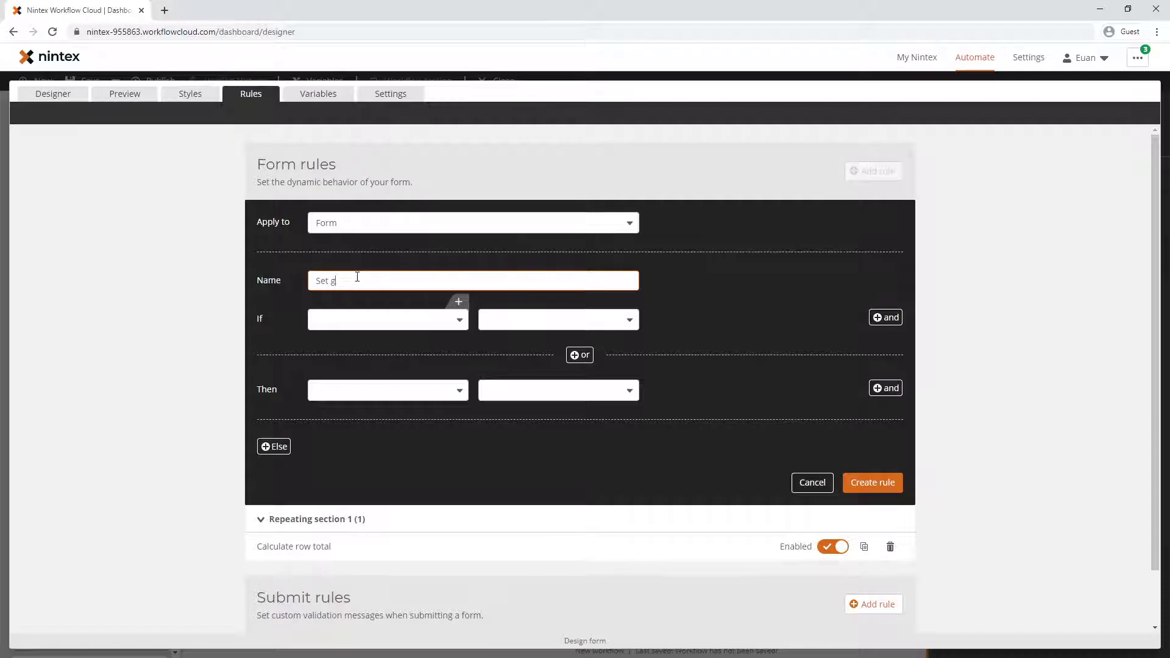
text(rand tota)
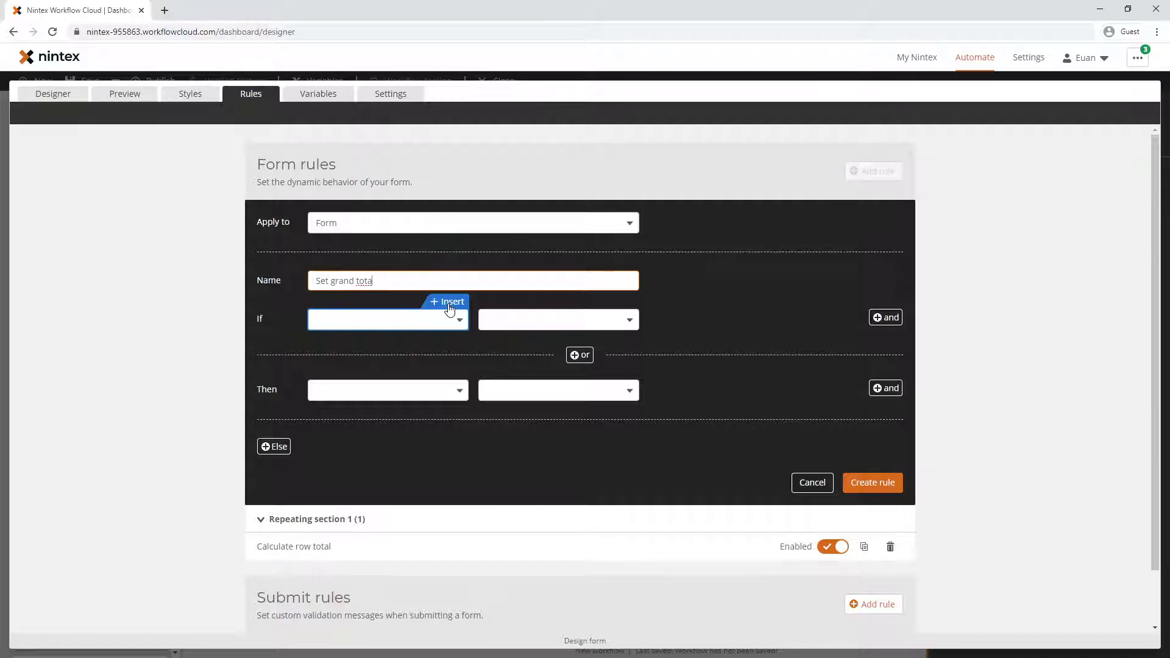
- Make the rule's condition Calculate grand total greater than 0
click(449, 303)
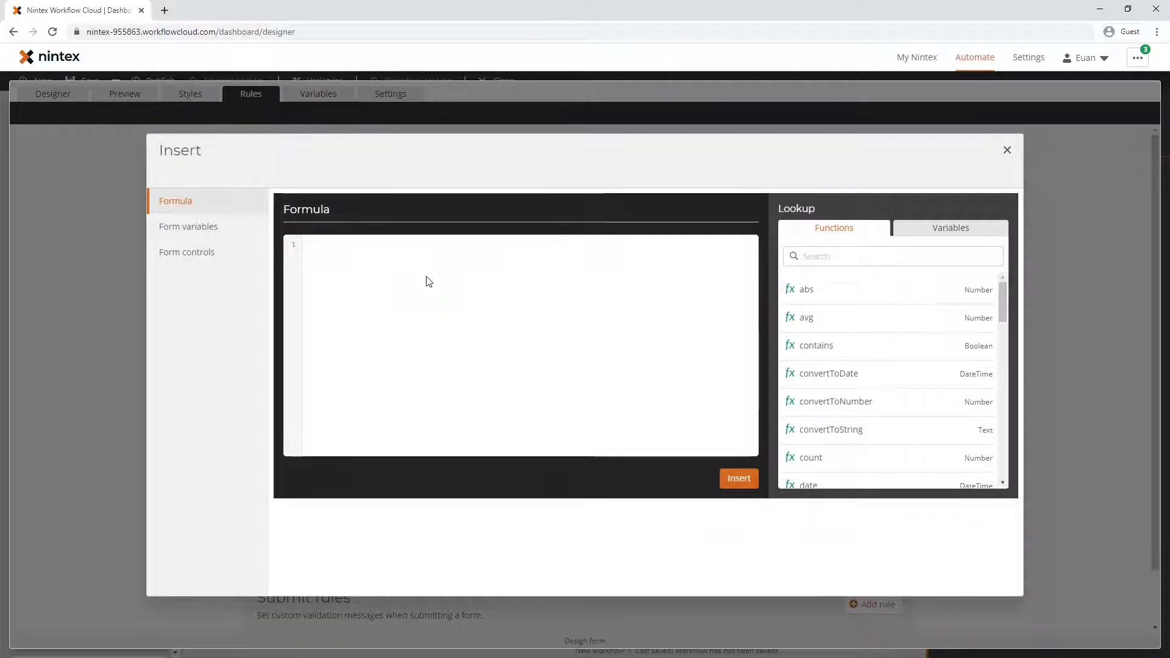
click(429, 282)
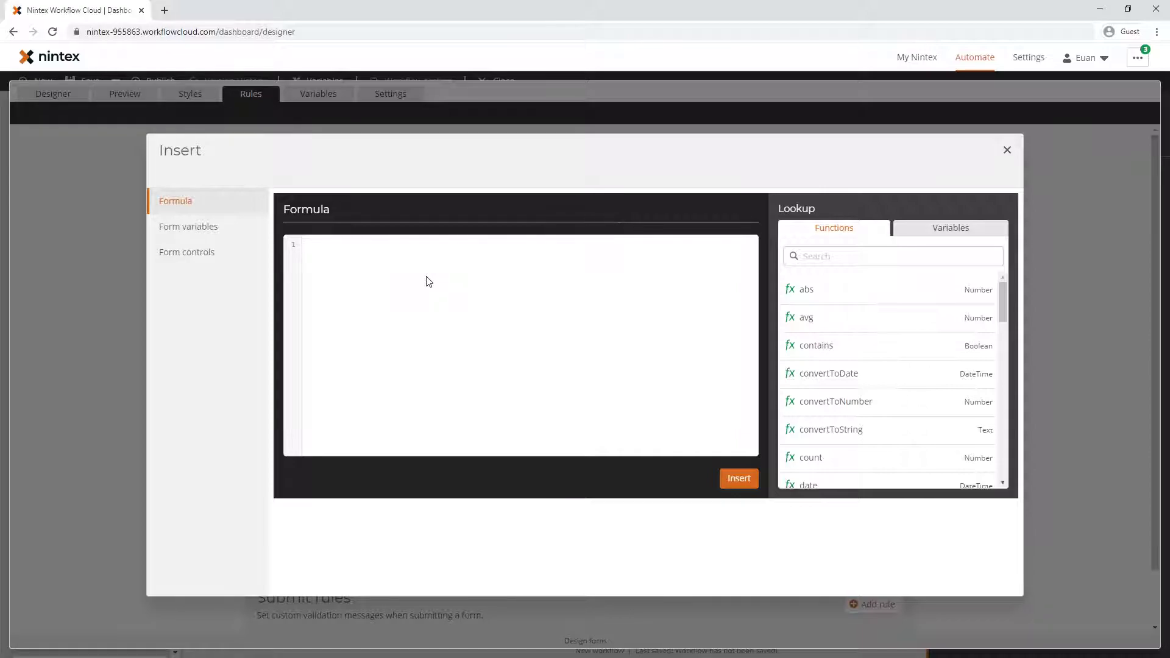
click(229, 235)
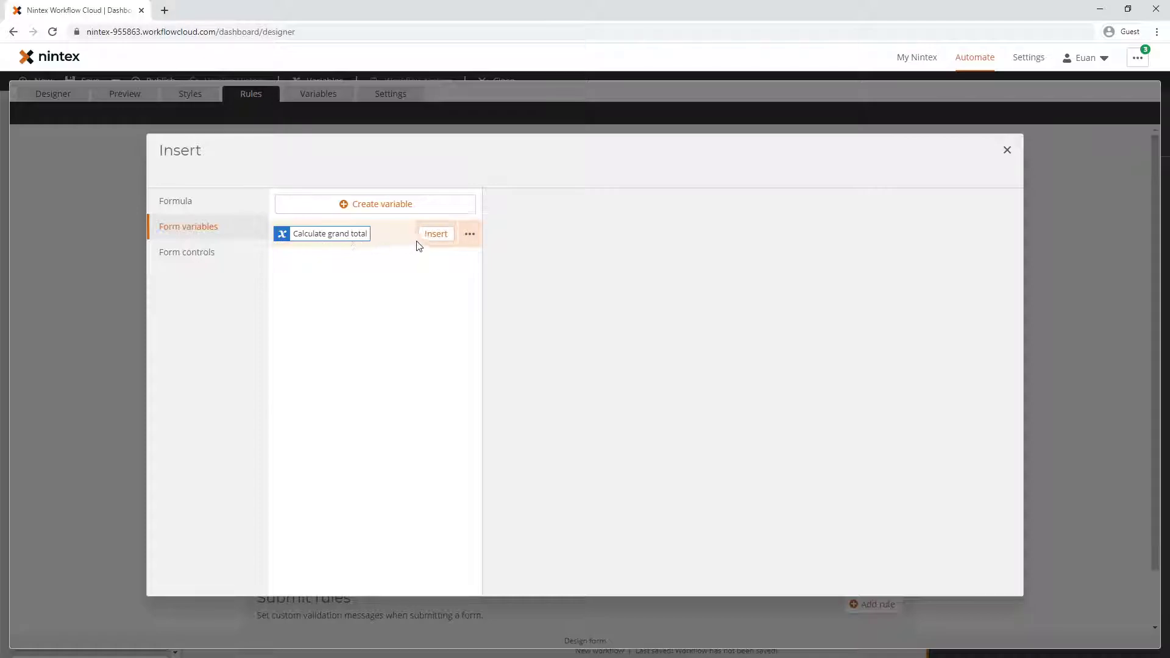
click(437, 234)
click(570, 320)
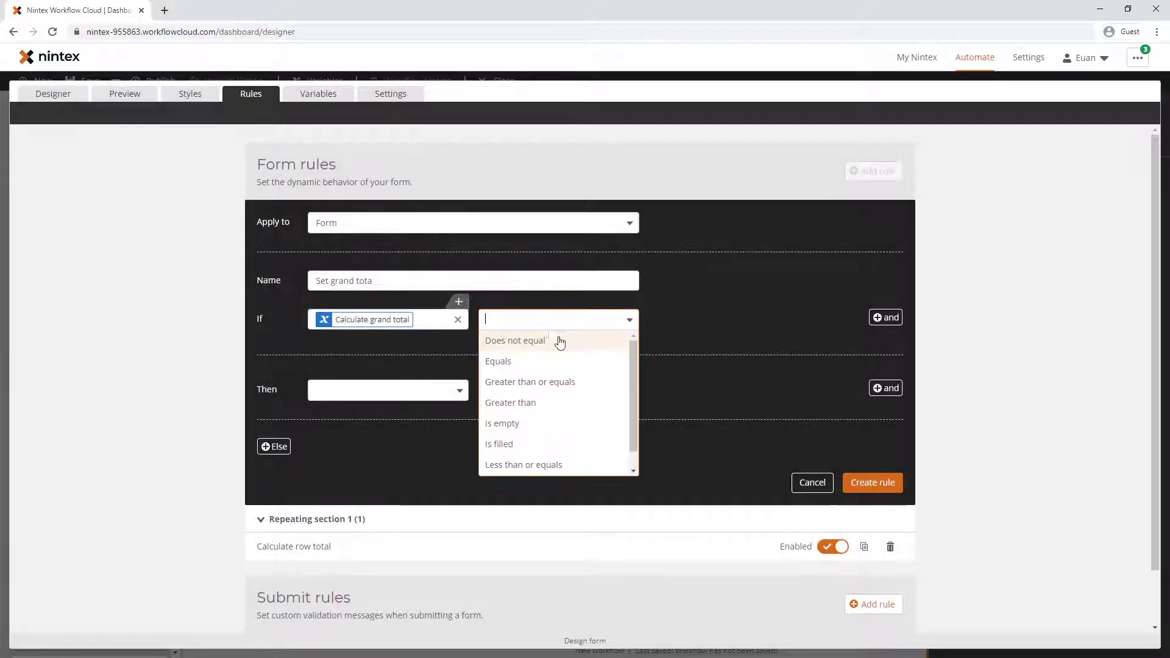
click(530, 402)
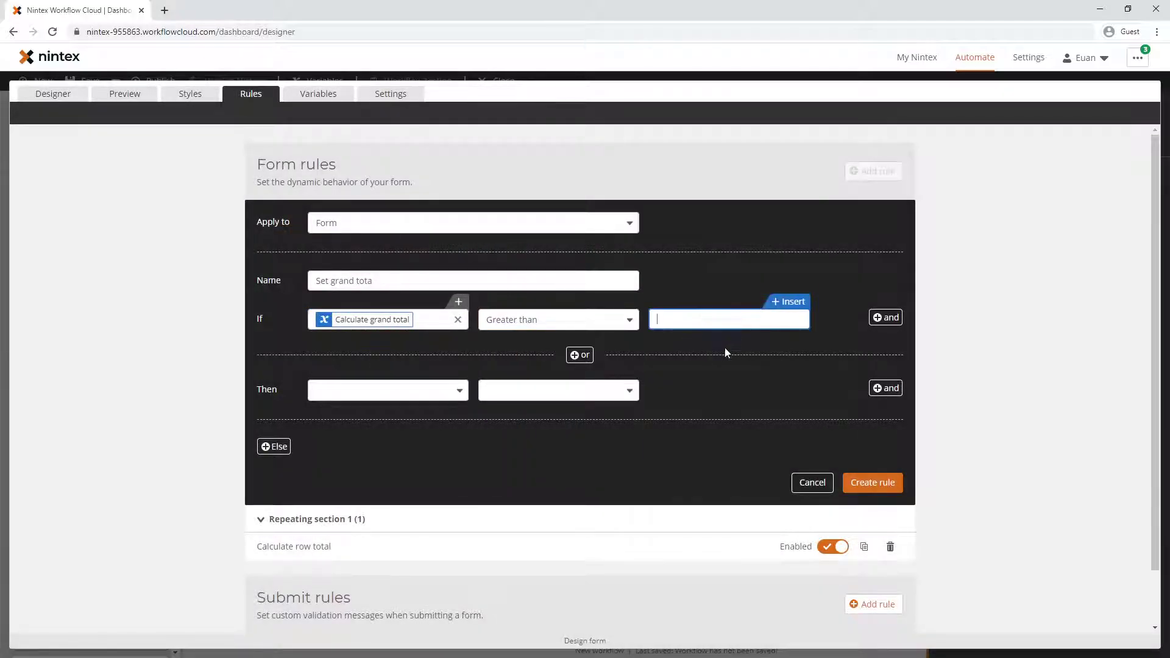
text(0)
- Have the rule set Currency 1's value to Calculate grand total, and create it
click(413, 391)
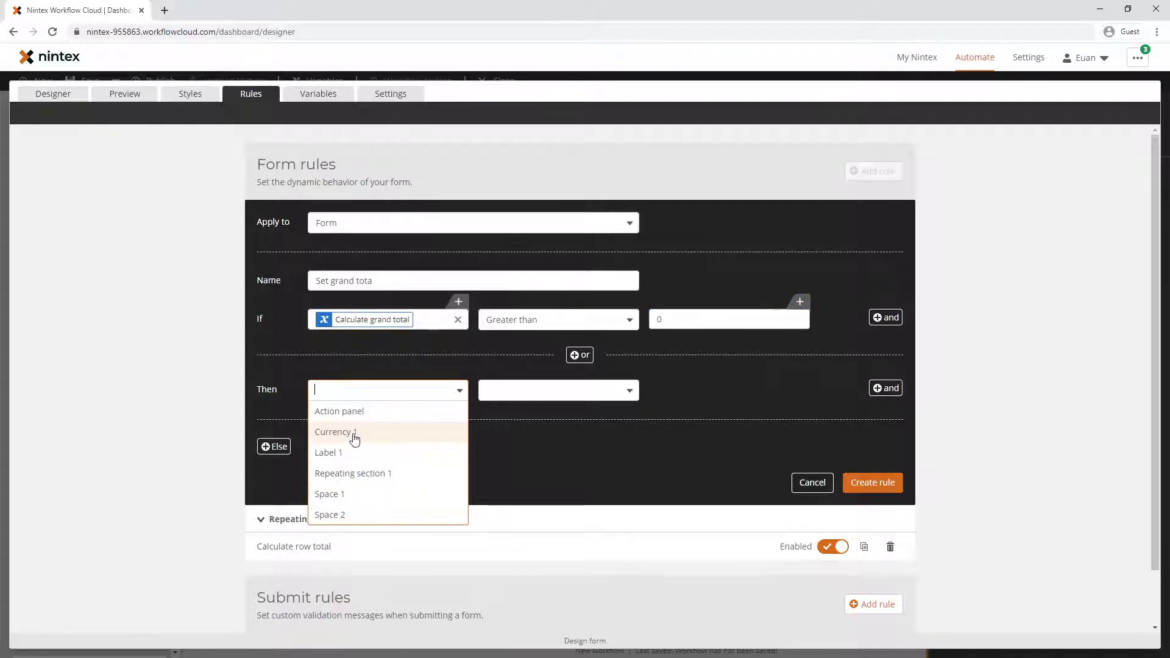
click(352, 434)
click(520, 390)
scroll(529, 505, down, 3)
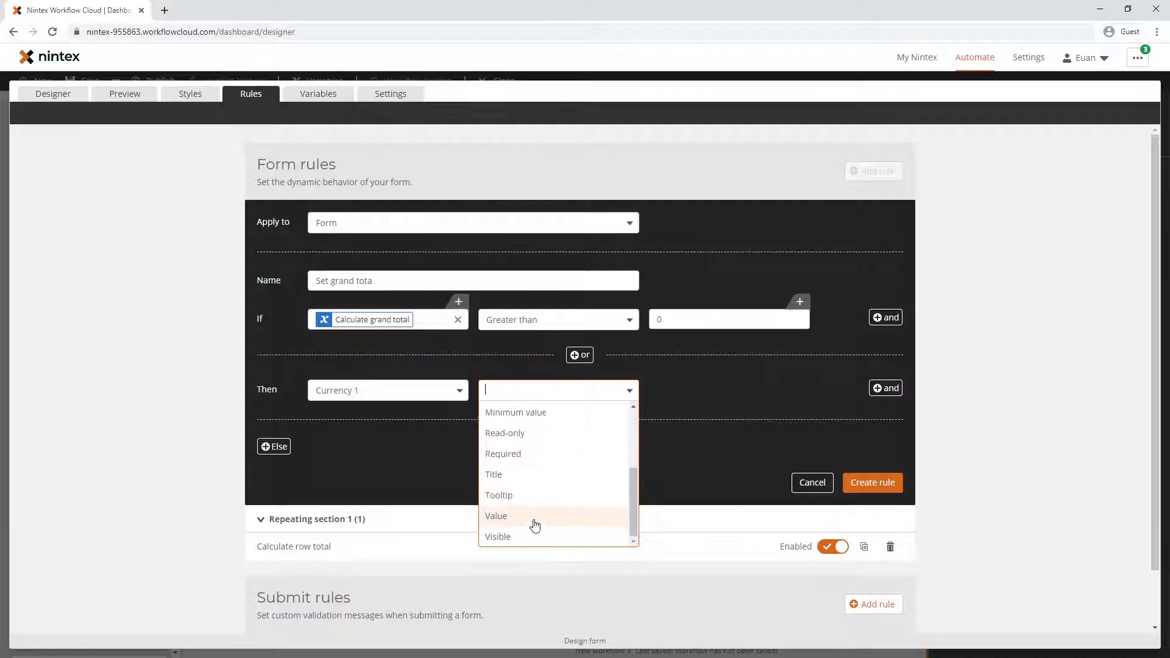
click(512, 519)
click(791, 373)
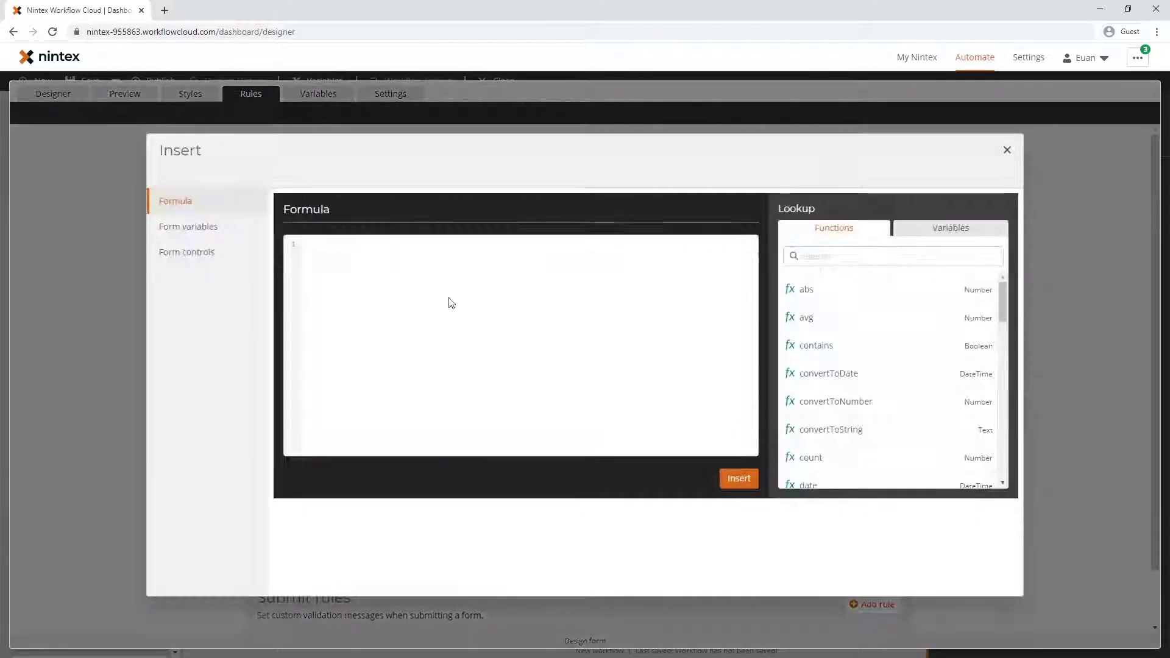
click(193, 231)
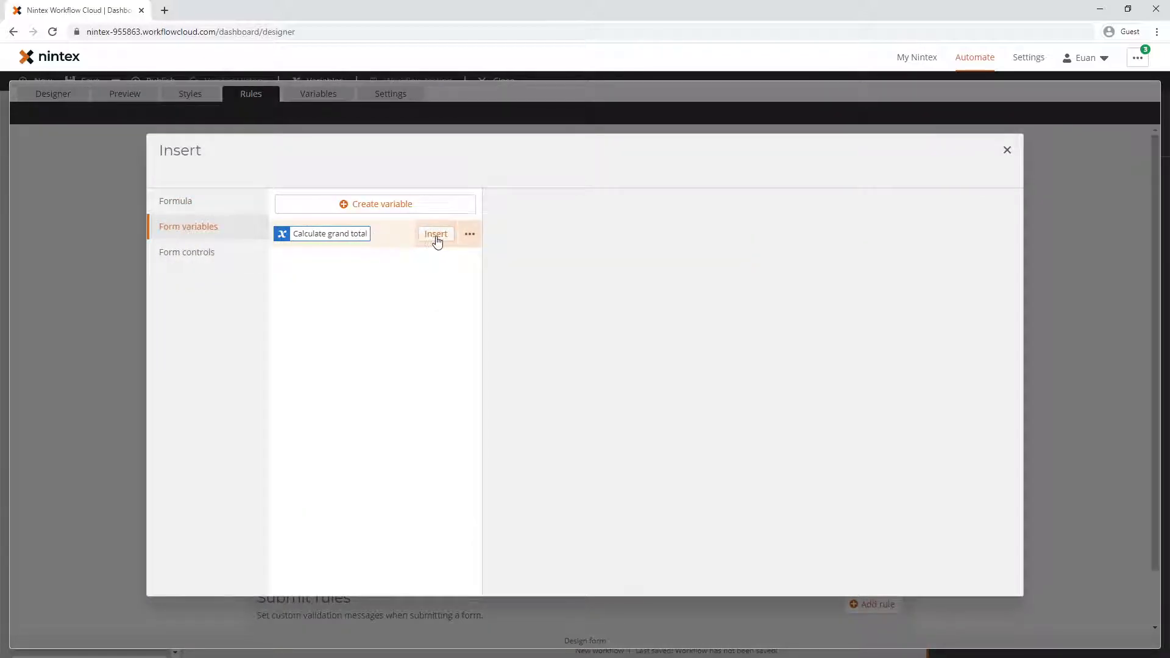
click(436, 234)
click(872, 483)
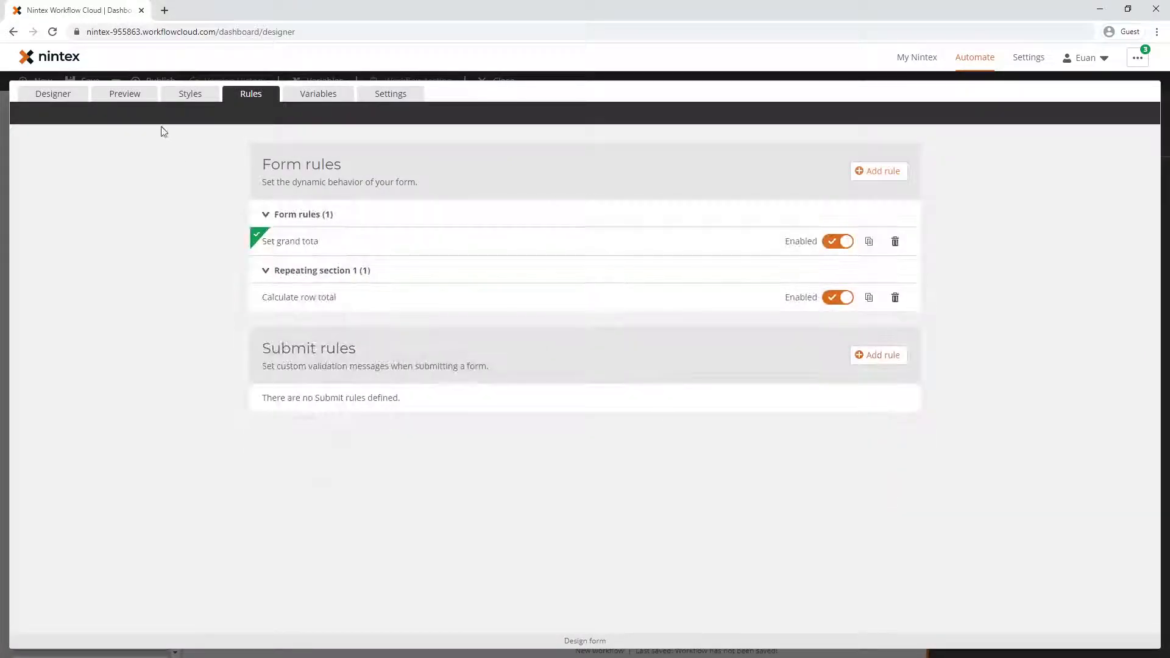
- Preview rows 4 × 4 and 3 × 3 and confirm Currency 1 shows 25
click(124, 93)
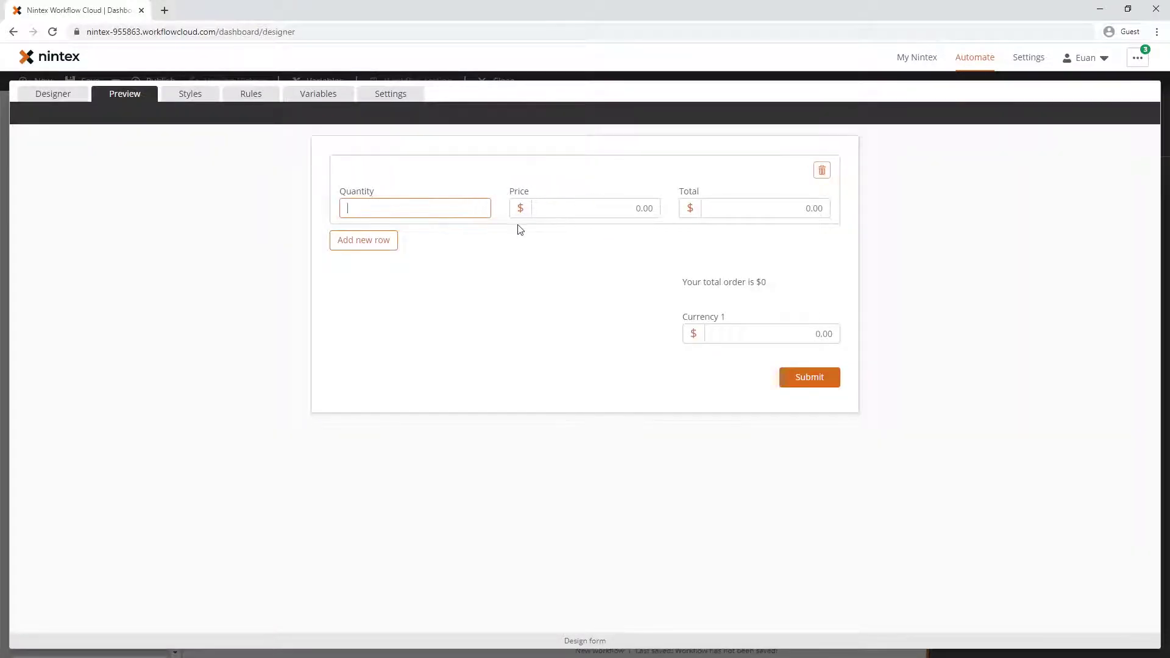
click(616, 211)
text(4)
click(760, 209)
click(370, 244)
click(416, 279)
text(3)
click(633, 279)
text(3)
click(816, 280)
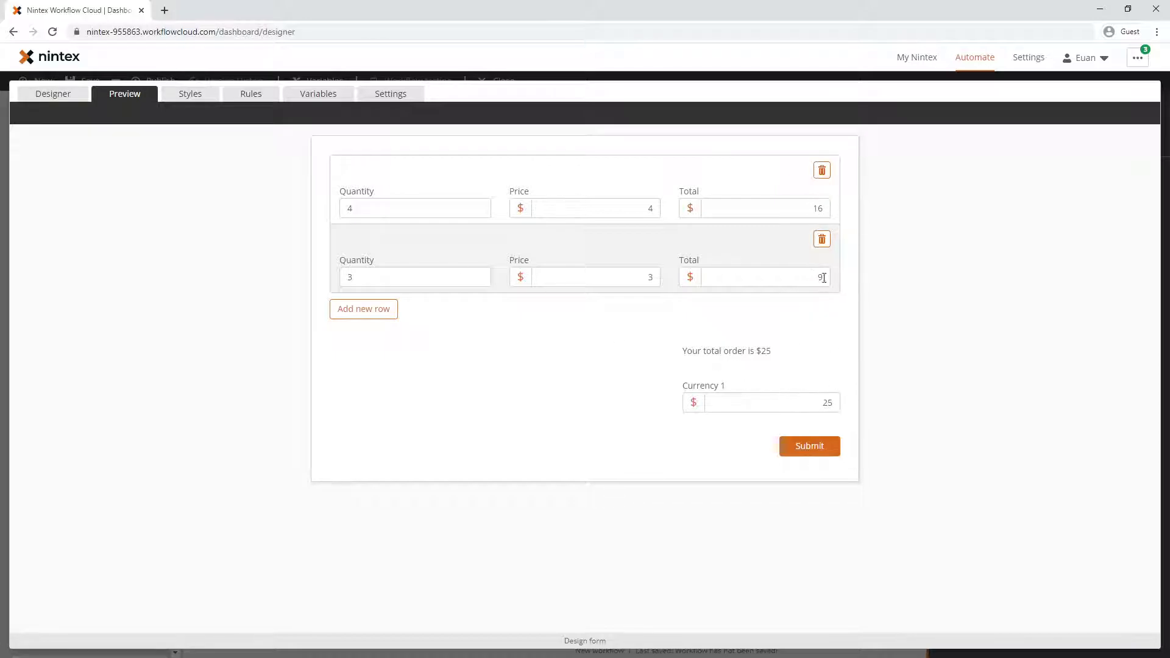
double_click(827, 403)
- Retitle the Currency 1 field as Grand total
click(57, 95)
click(658, 354)
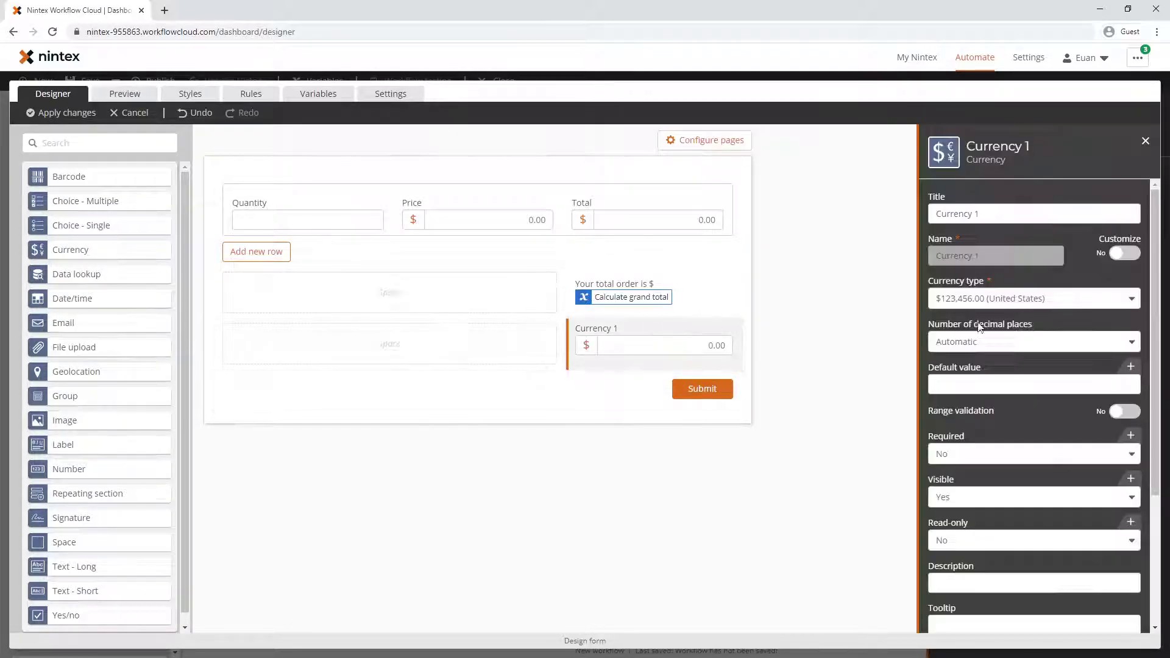
drag(936, 207, 936, 214)
text(Grand total)
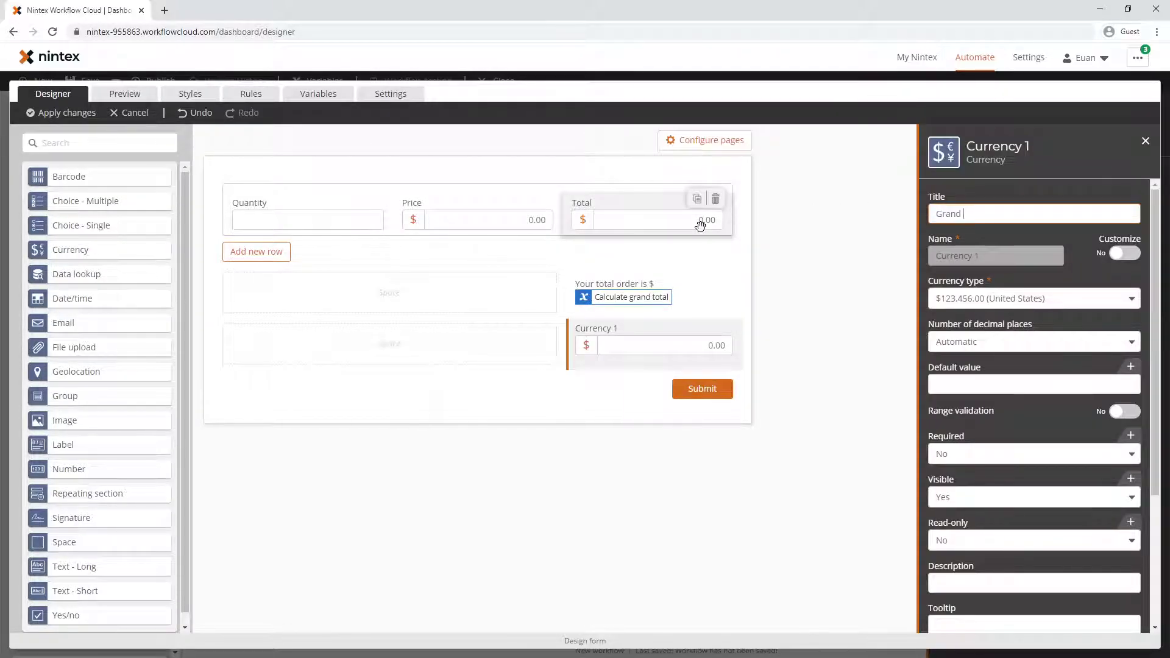
- Delete the Calculate grand total variable and the total order label
click(627, 299)
click(1083, 312)
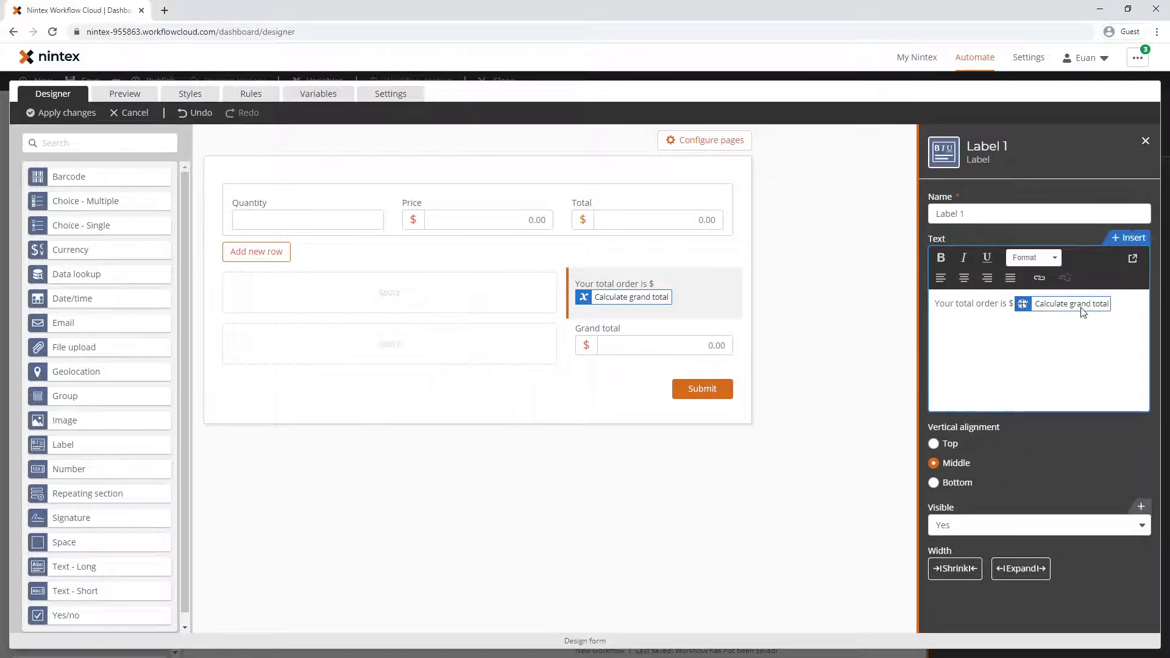
click(1116, 305)
click(324, 96)
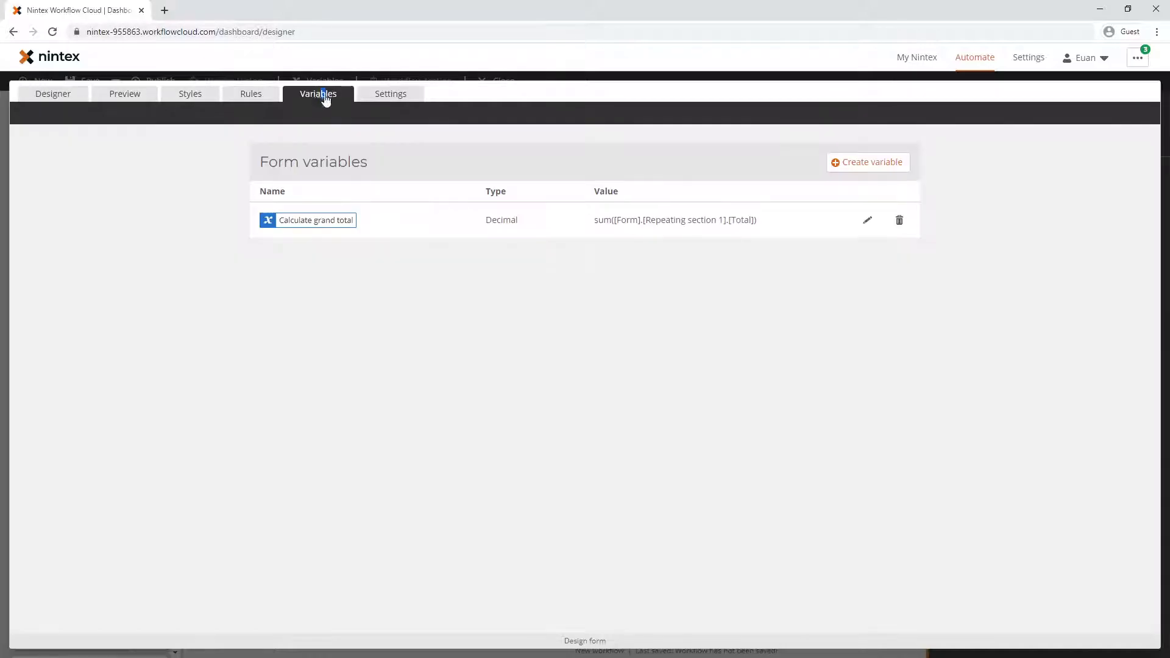
click(900, 221)
click(872, 220)
click(55, 94)
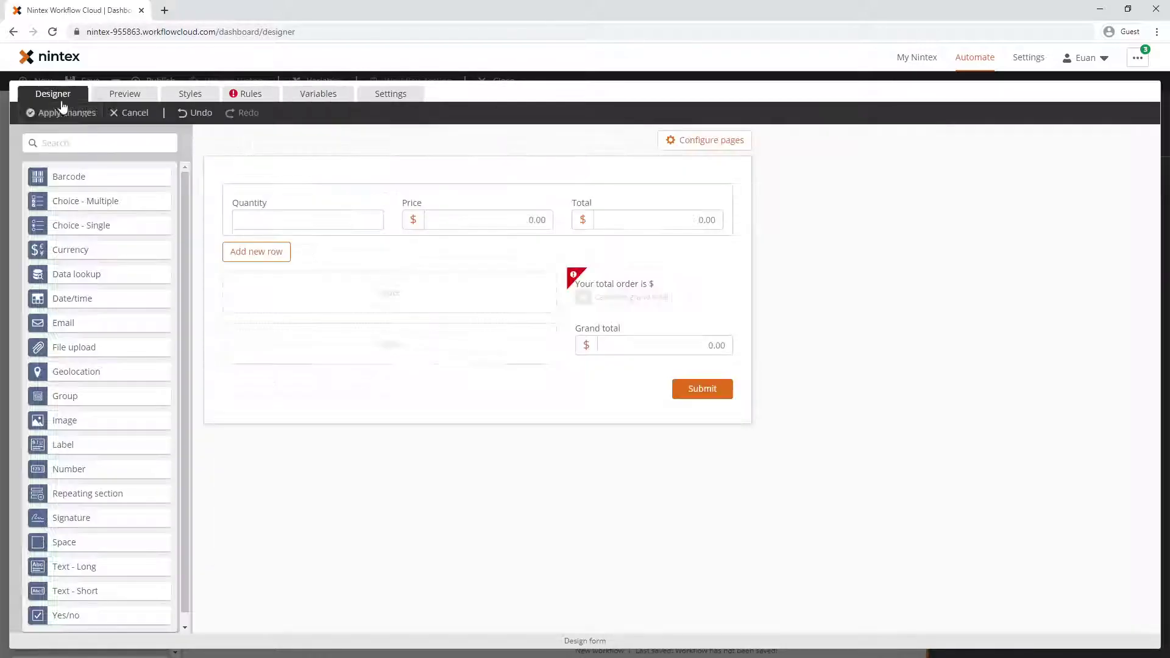
click(729, 275)
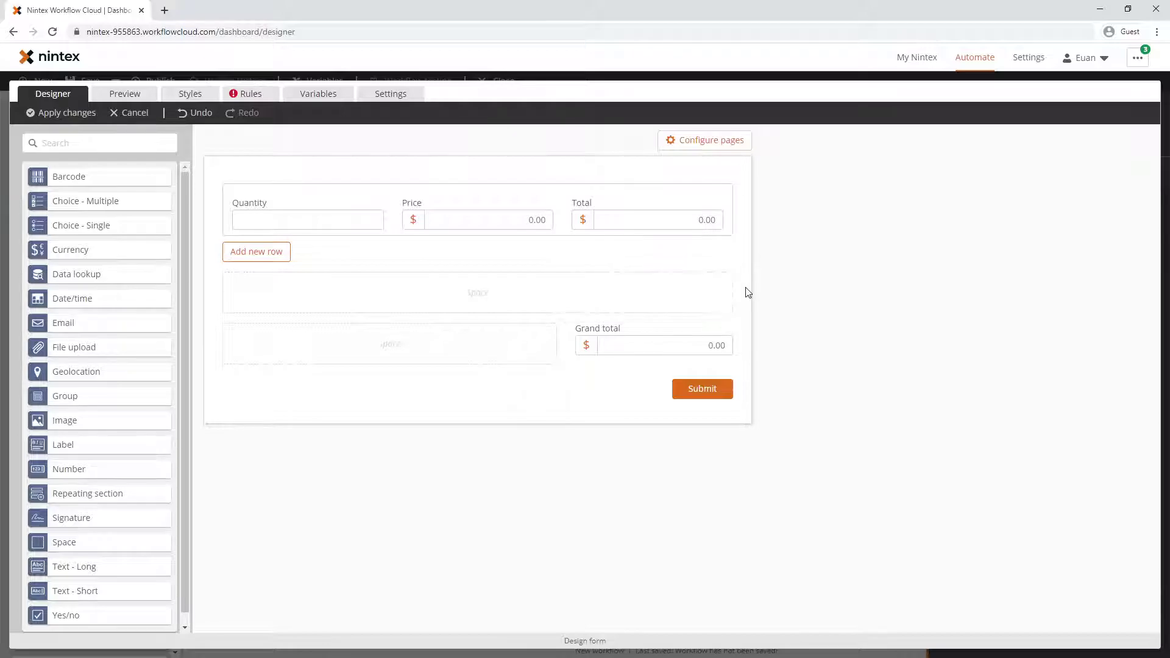
- Expand the Set grand tota rule and start correcting its name
click(249, 92)
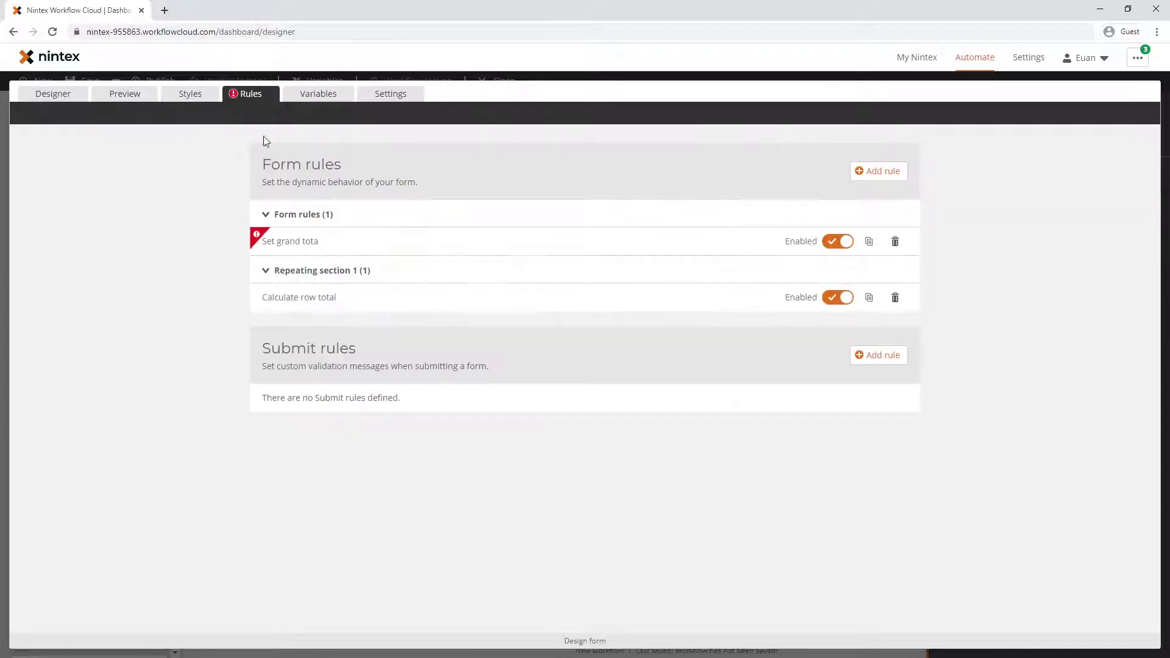
click(300, 242)
click(392, 335)
- Replace the If condition's broken variable with sum of Repeating section 1's Total
mouse_move(365, 378)
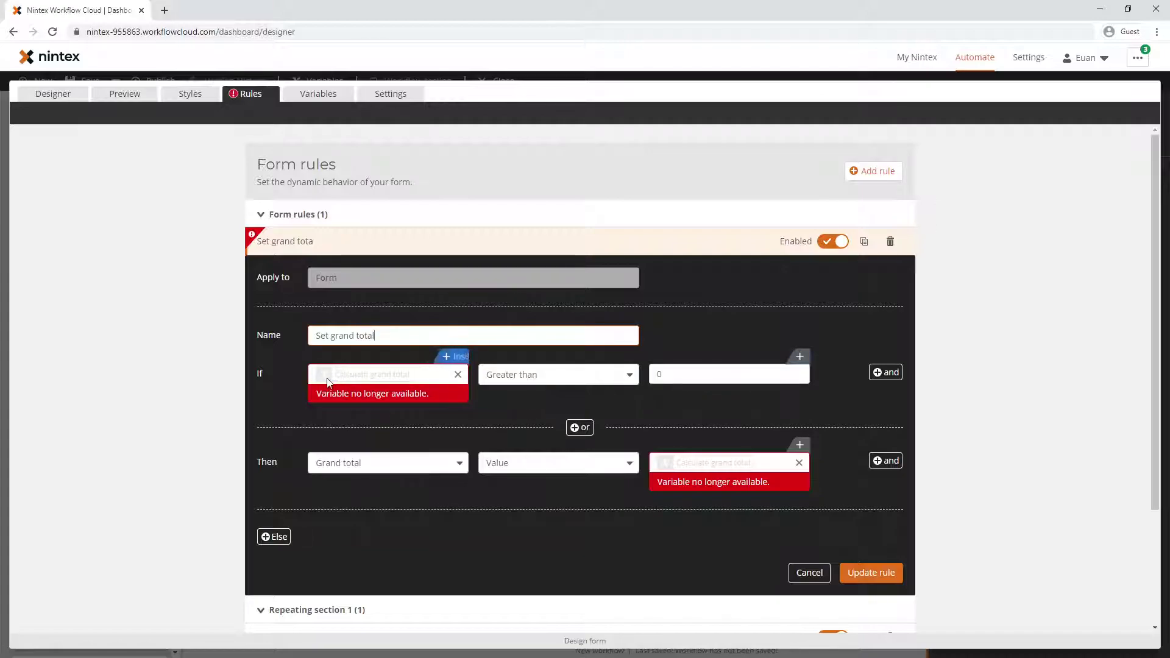
click(458, 374)
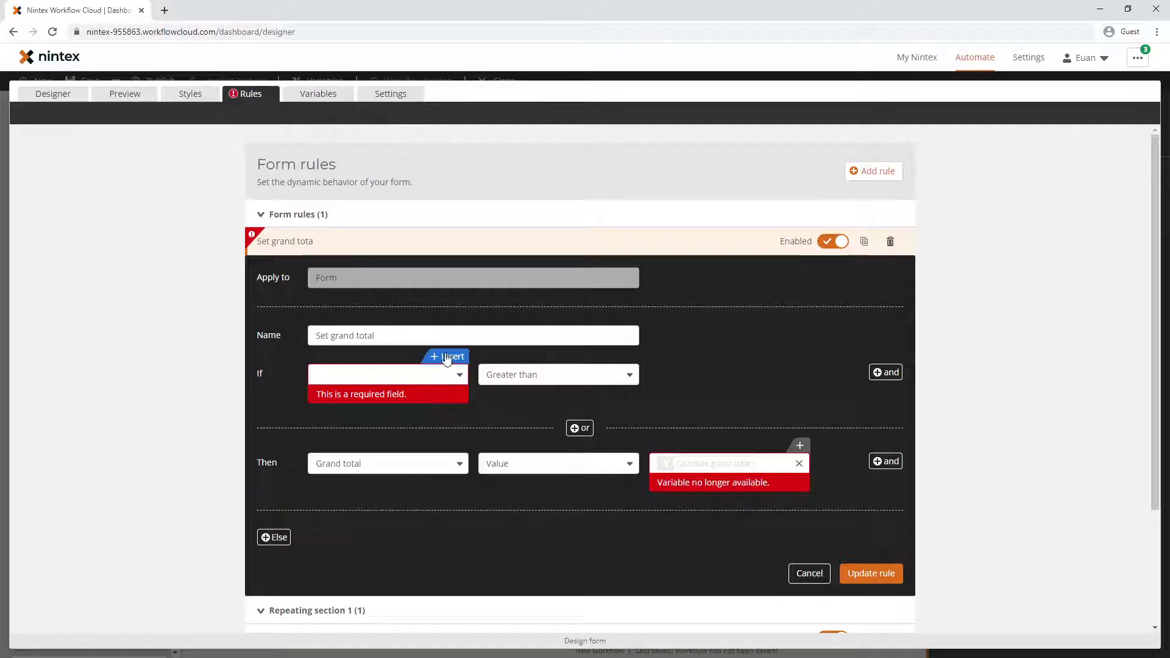
click(451, 360)
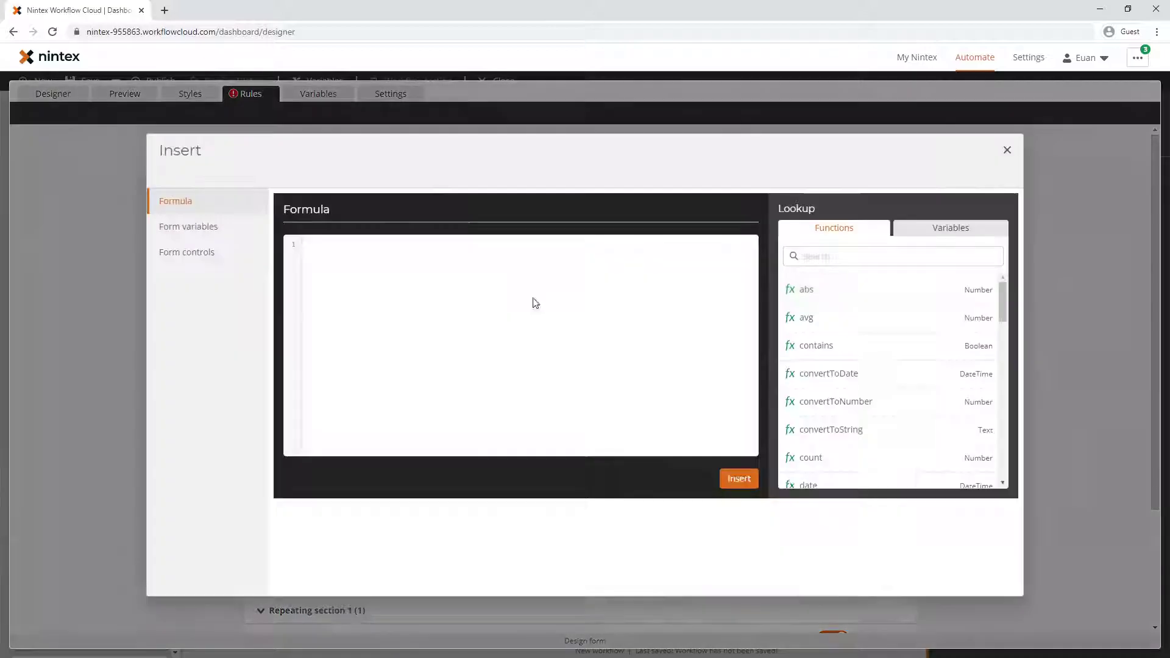
text(sum(tot)
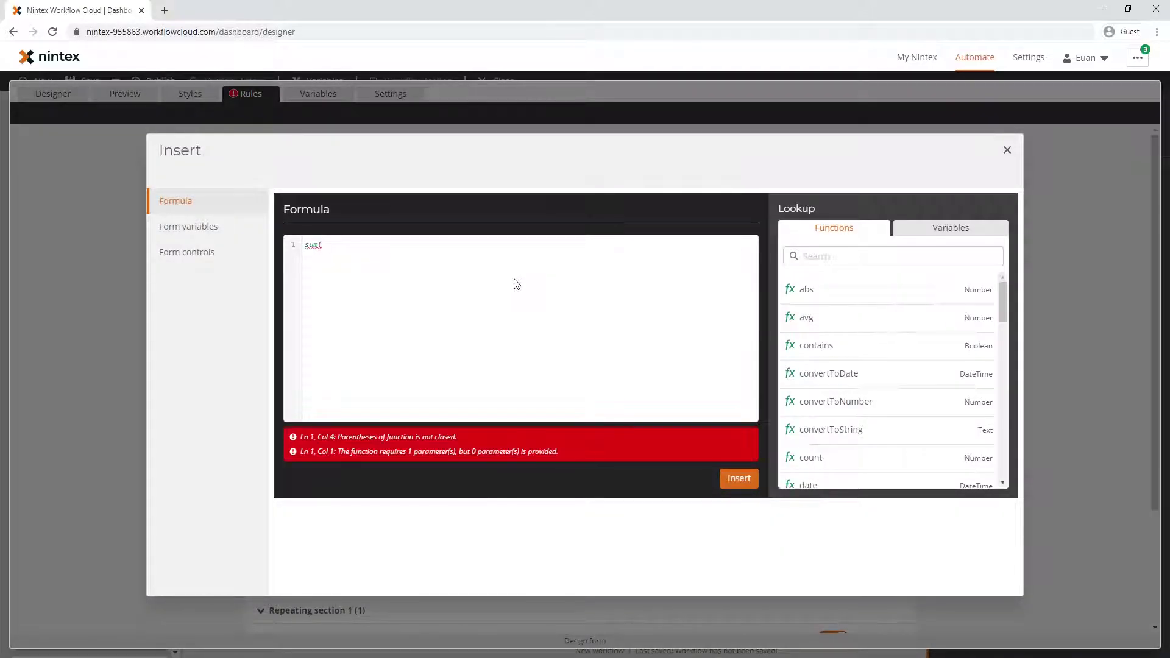
key(Down)
key(Down)
key(Down)
key(Down)
key(Down)
key(Down)
key(Down)
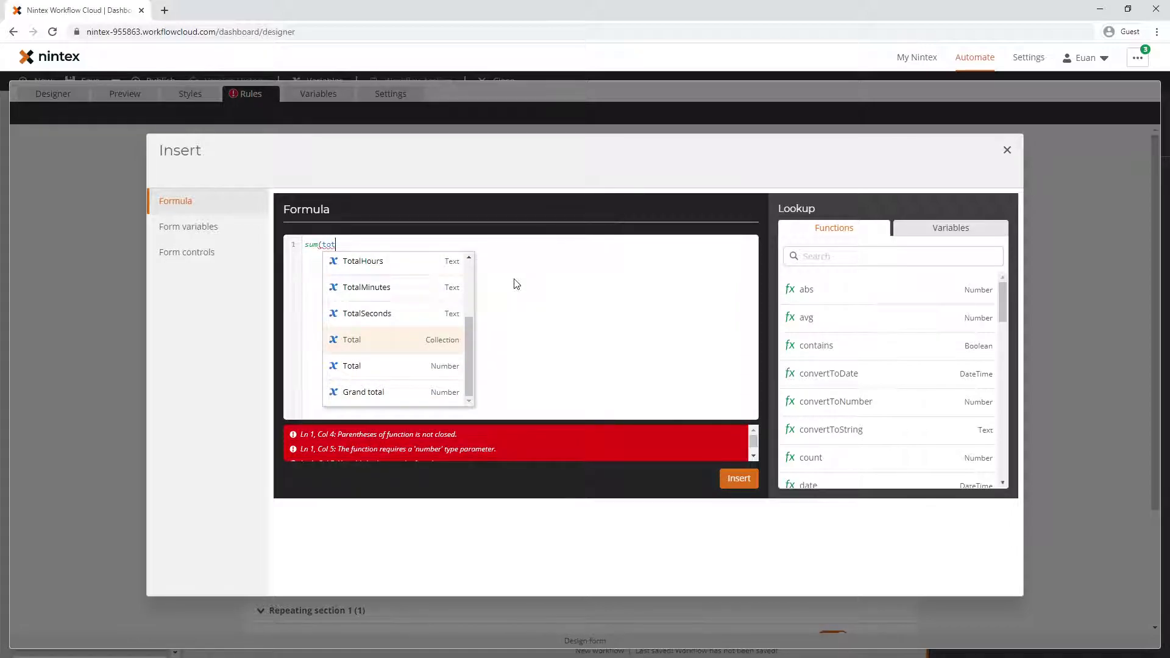
key(Return)
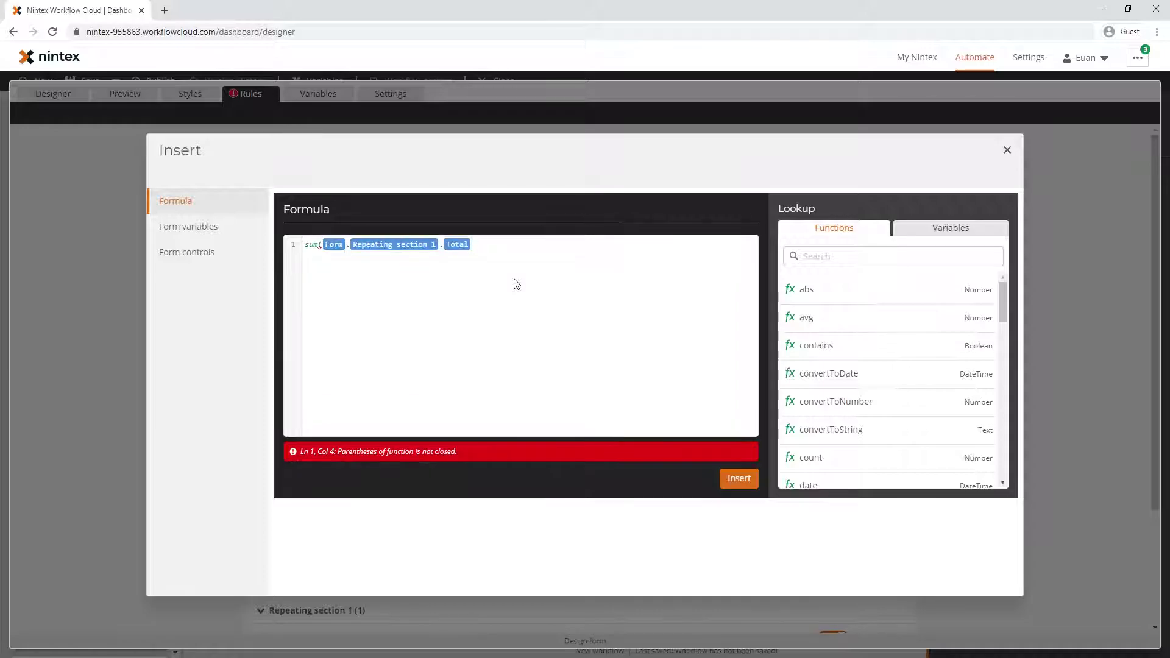
text())
click(739, 479)
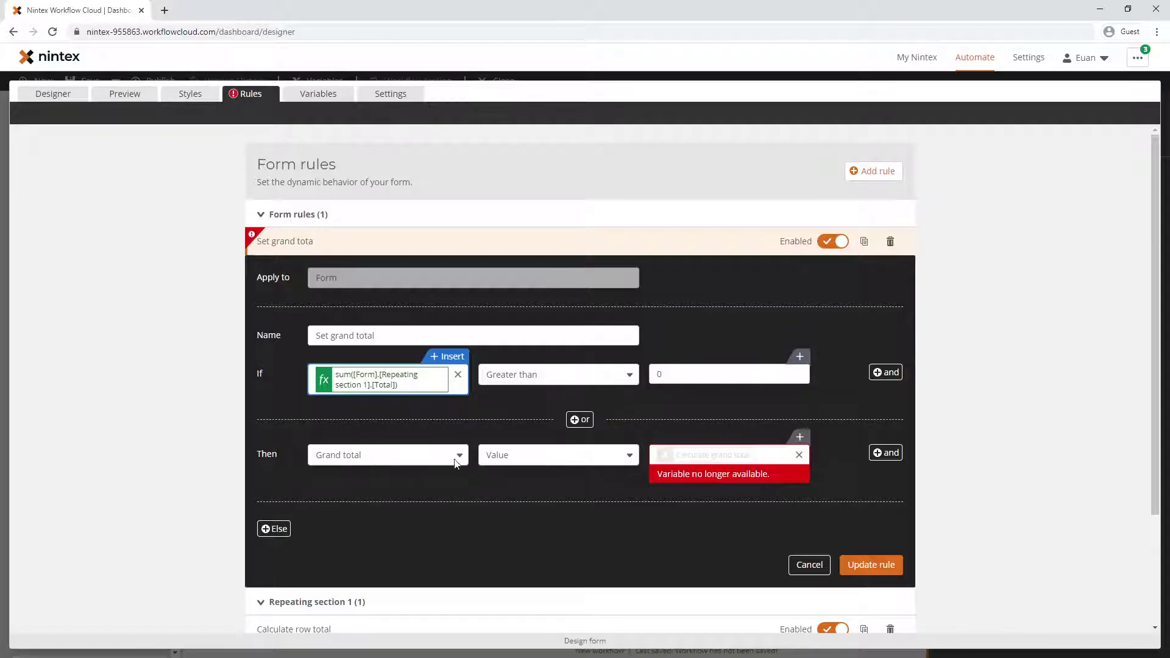
- Set Grand total's value to the same sum(Total) formula and update the rule
click(799, 455)
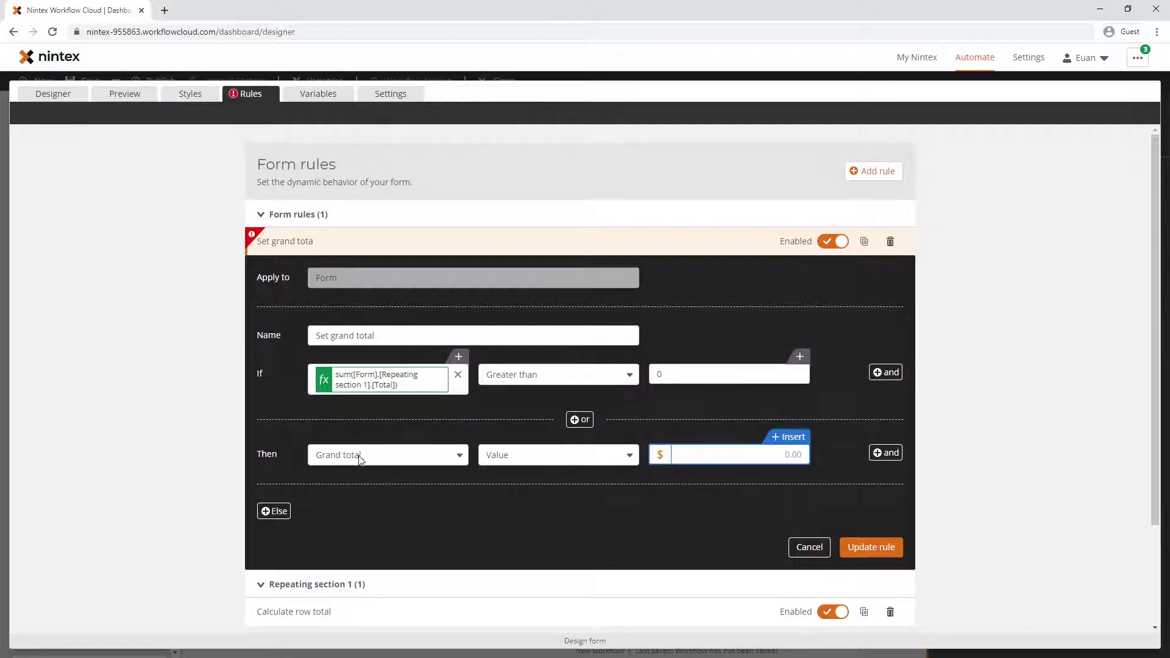
click(792, 437)
text(sum(tot)
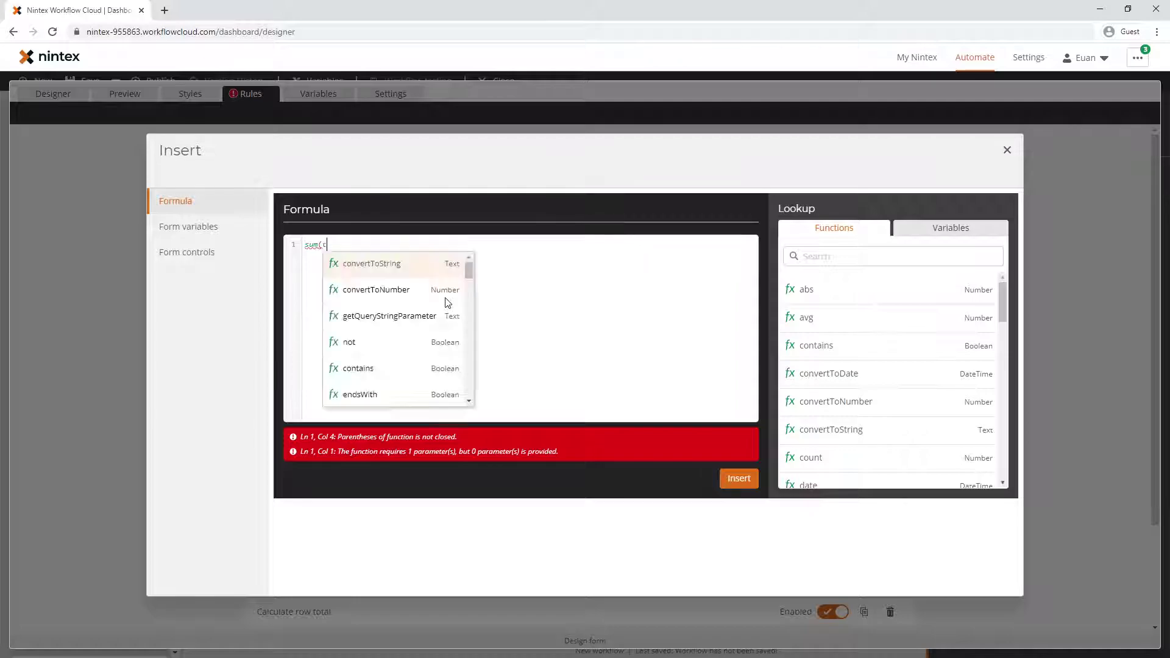
key(Down)
key(Down)
key(Down)
key(Down)
key(Down)
key(Down)
key(Down)
key(Return)
text())
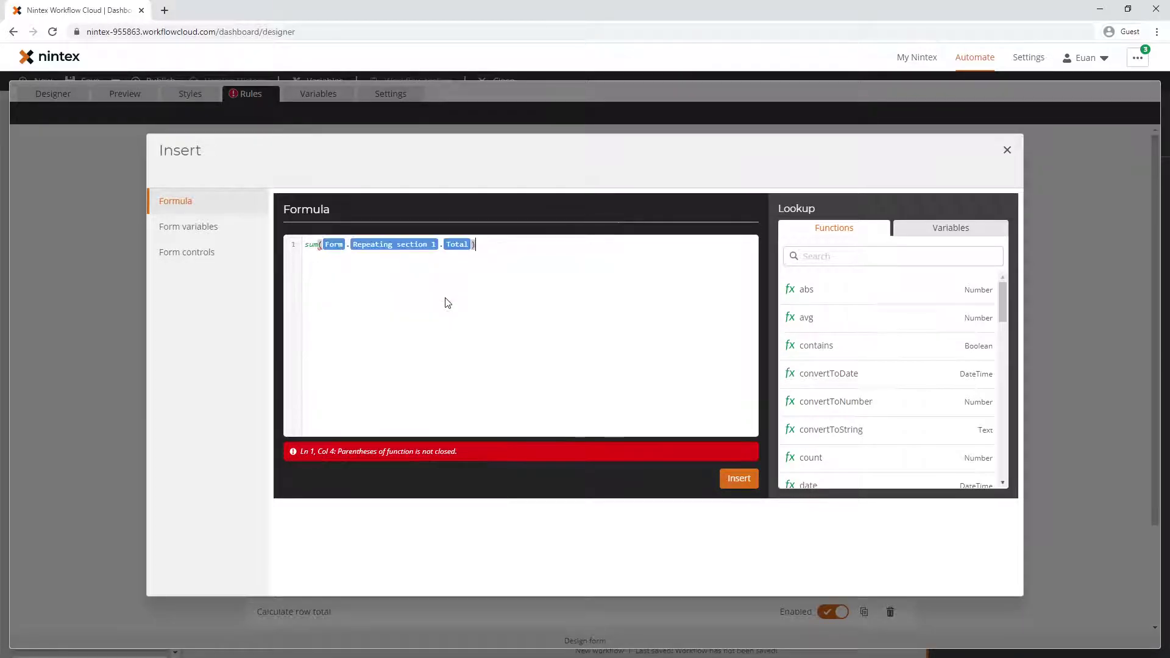
click(739, 478)
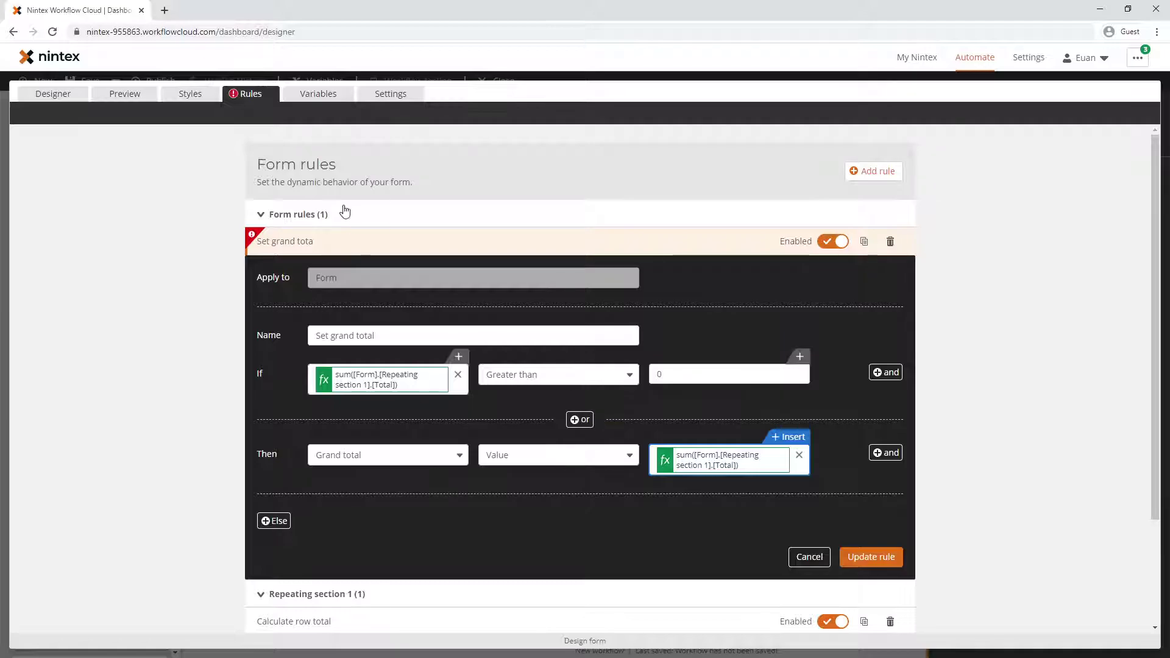
click(880, 554)
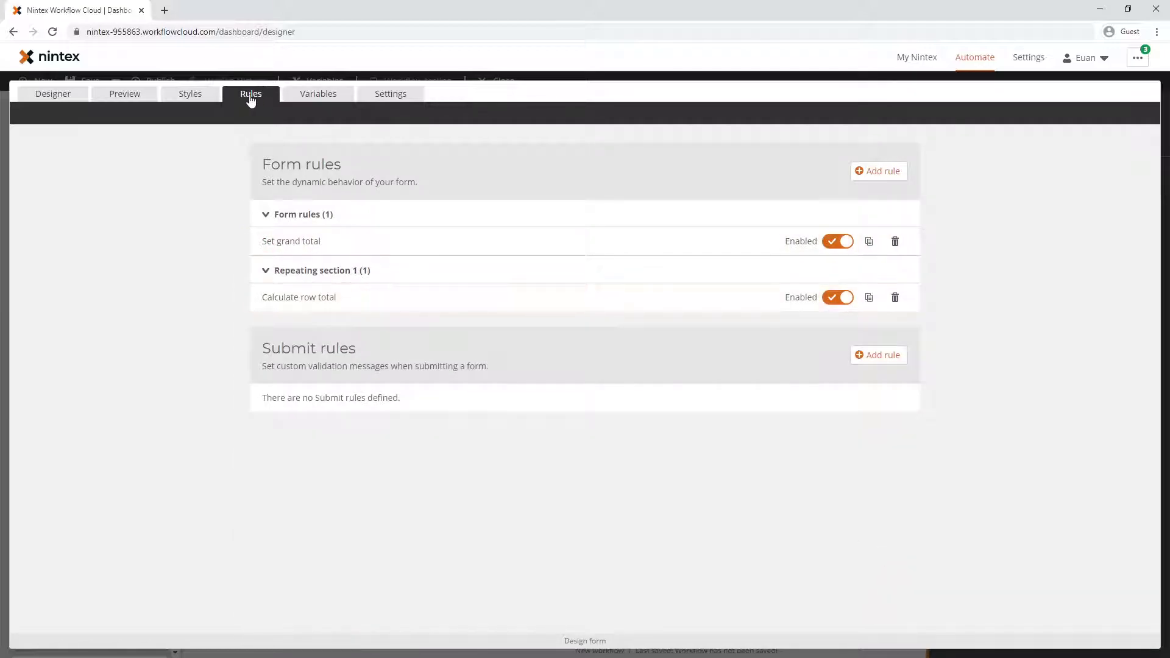
click(131, 95)
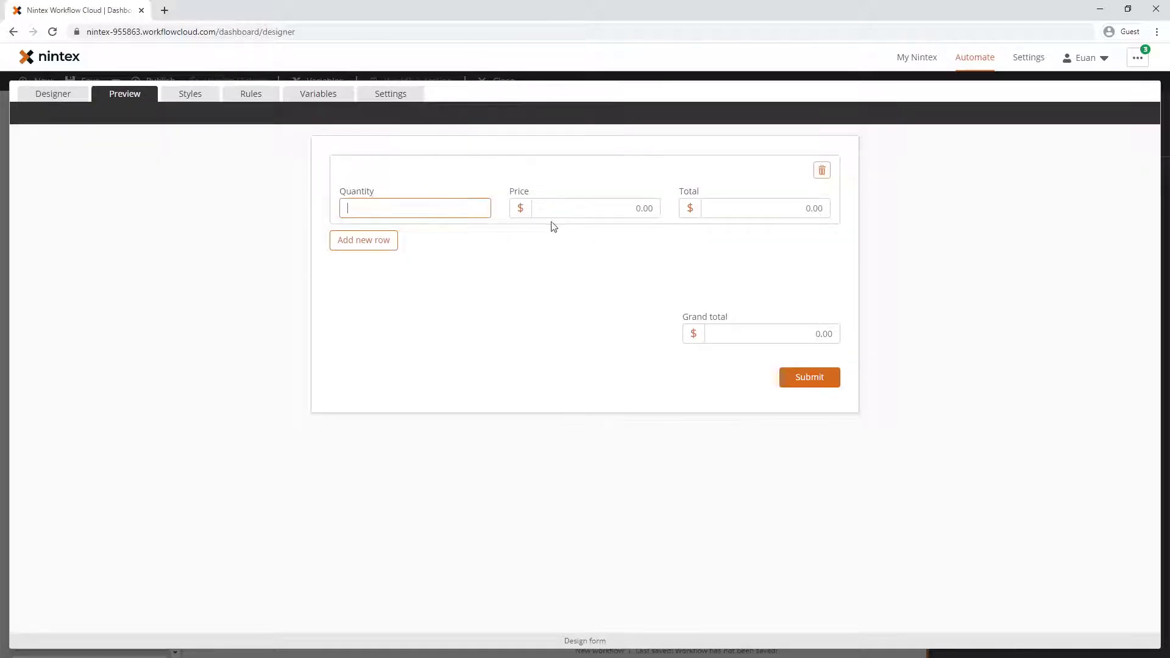
text(4)
key(Tab)
text(4)
key(Tab)
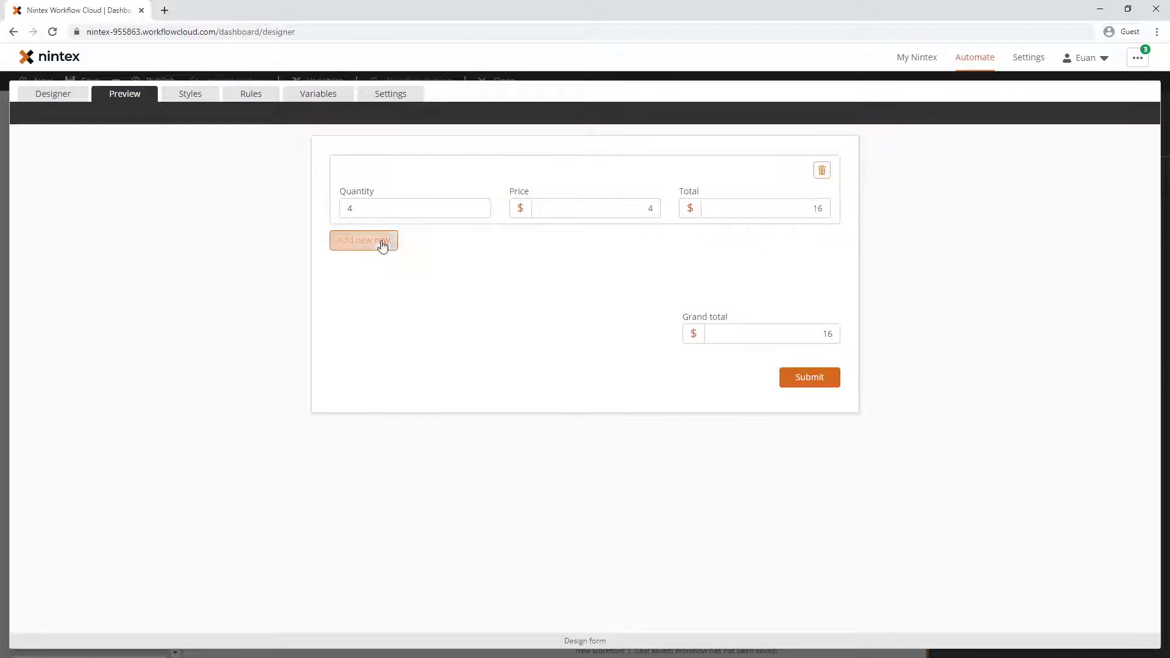
click(382, 243)
click(426, 277)
text(3)
click(590, 276)
text(3)
click(742, 318)
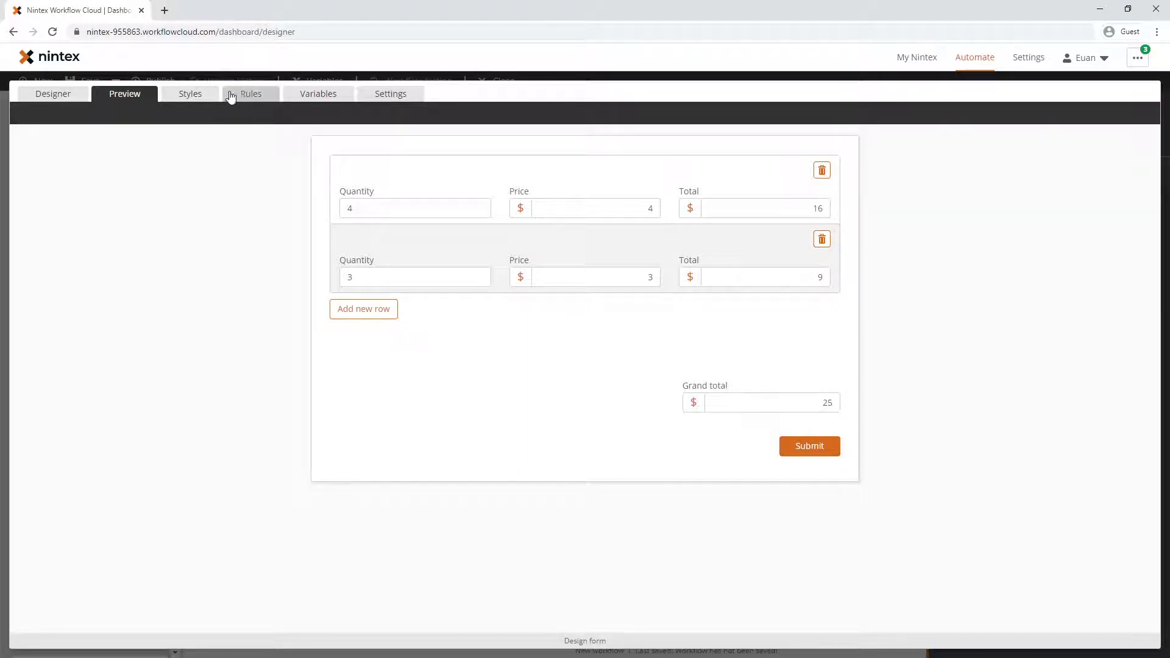
click(809, 399)
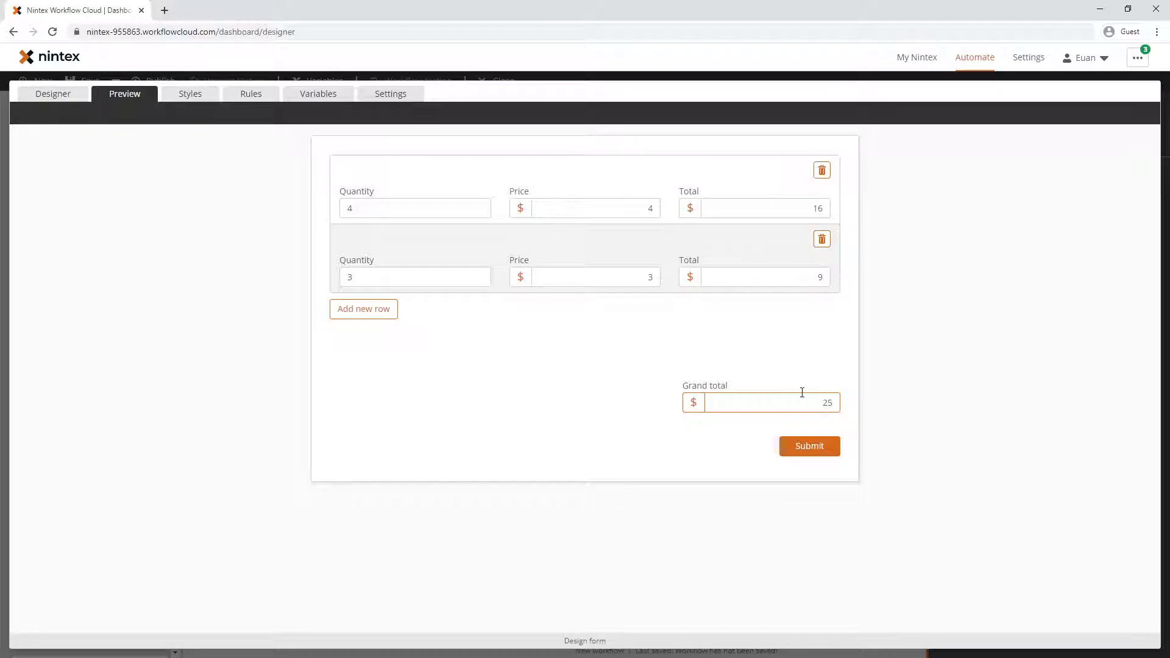
double_click(821, 402)
- Expand the Set grand total rule to review its sum(Total) condition and value
click(309, 96)
click(266, 97)
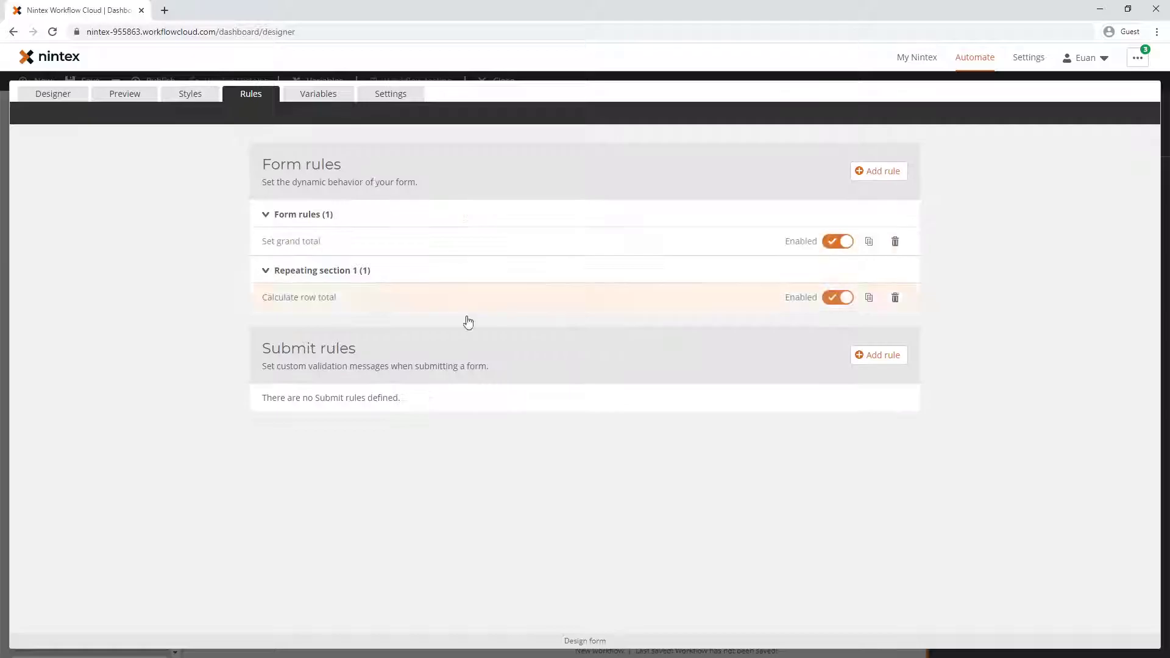
click(528, 250)
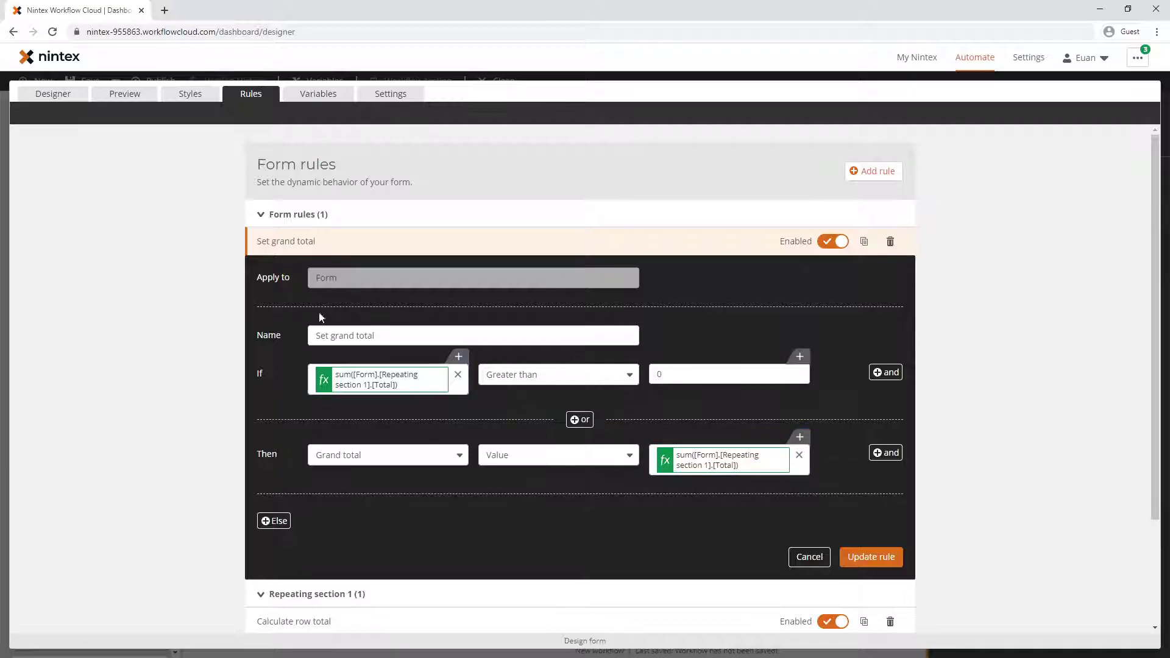
click(50, 94)
- Apply the form changes and browse Repeating section 1 among the Start event's form variables
click(72, 115)
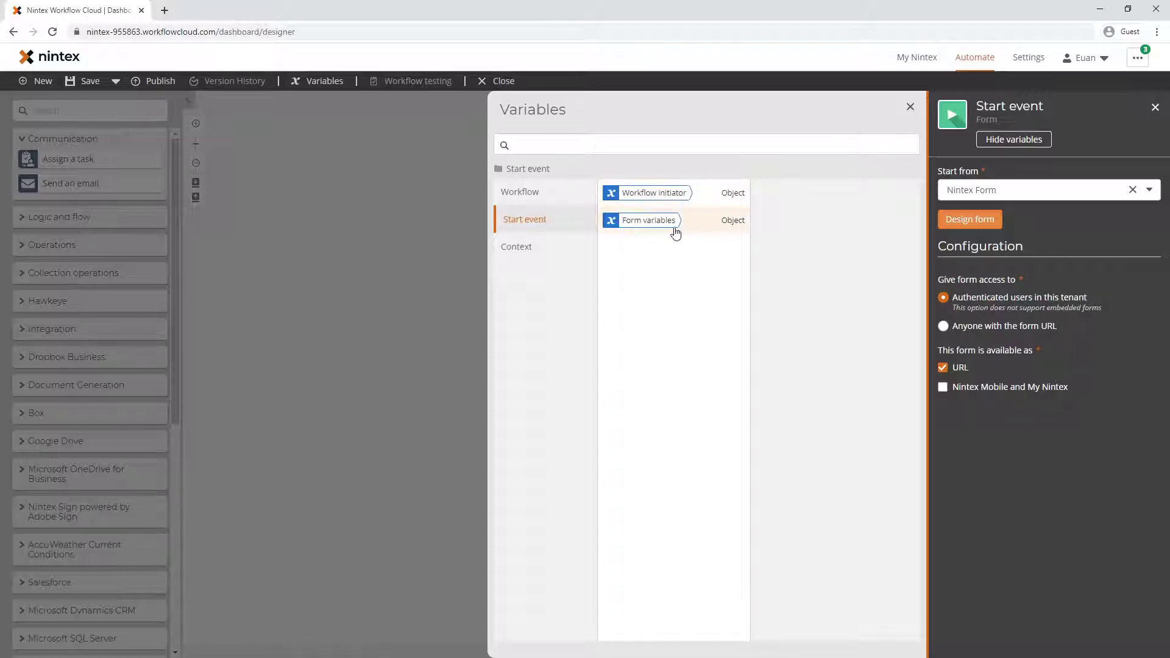
click(675, 229)
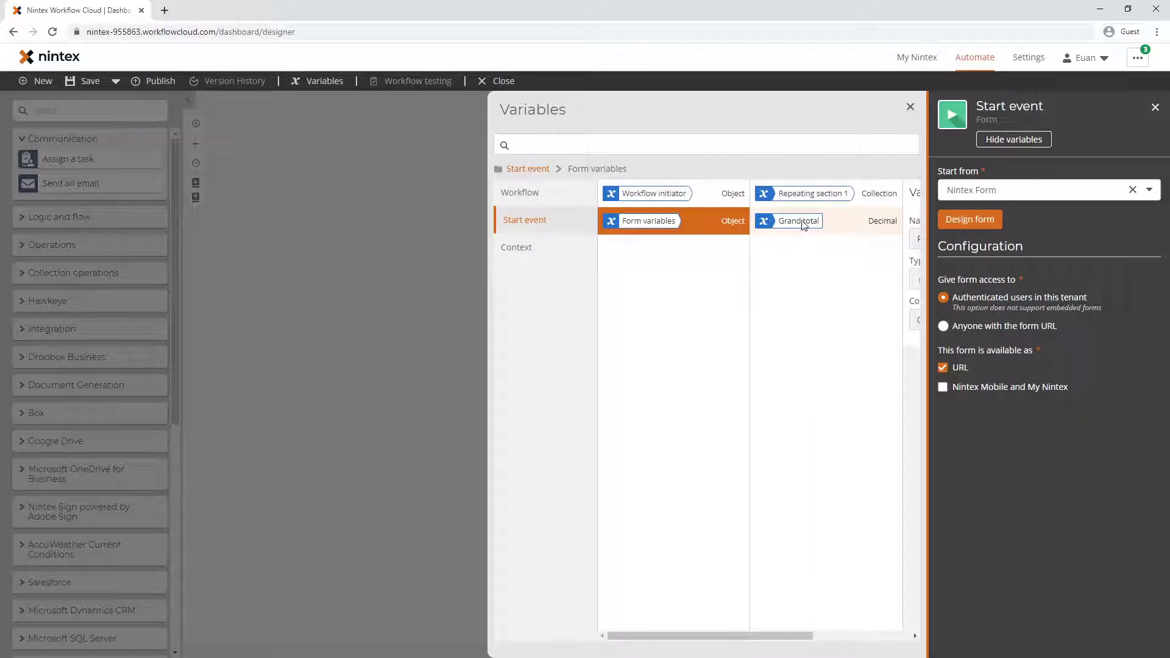
click(839, 195)
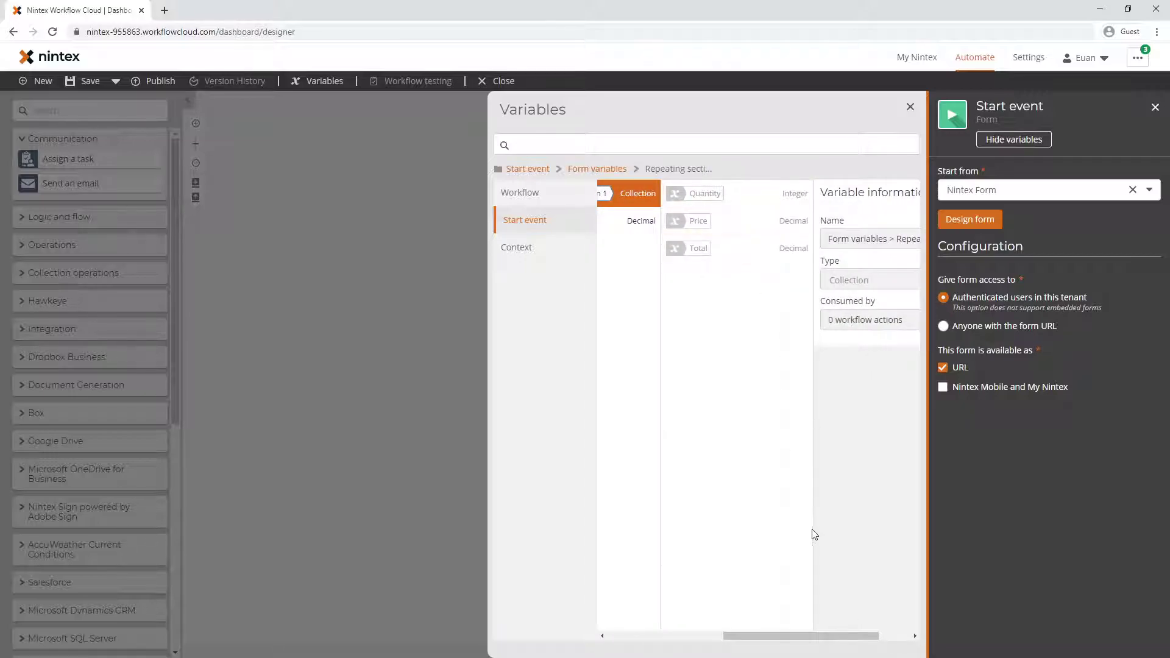
- Close the variables browser and reopen the form designer from the Start event
drag(796, 635, 321, 530)
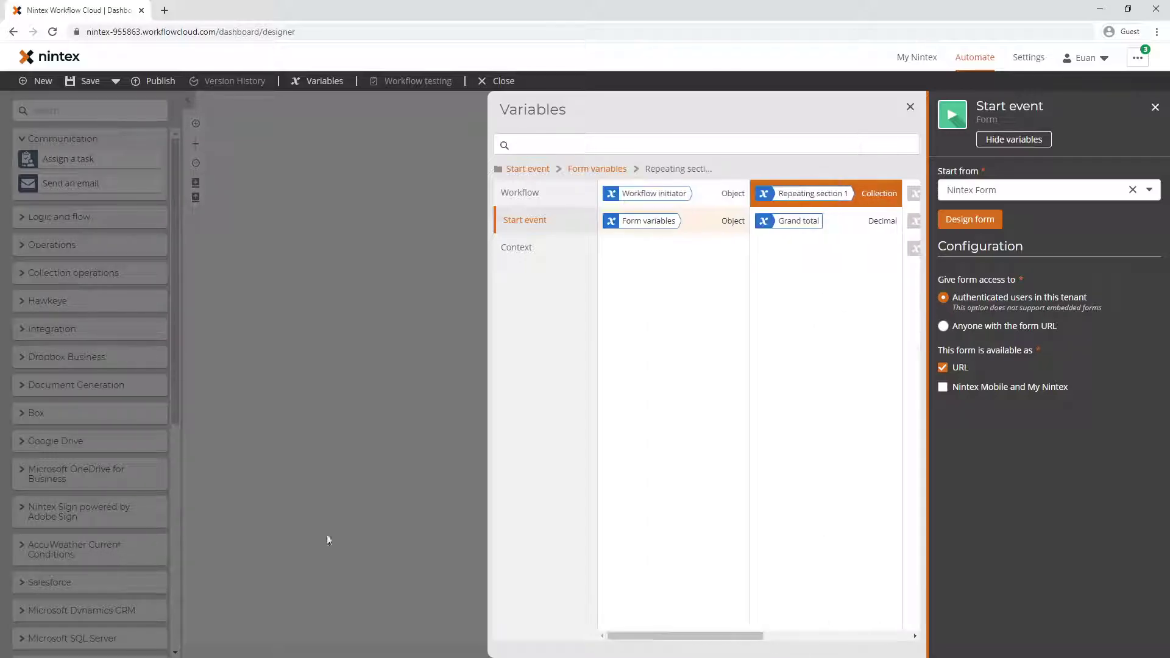
click(321, 530)
click(719, 139)
click(969, 214)
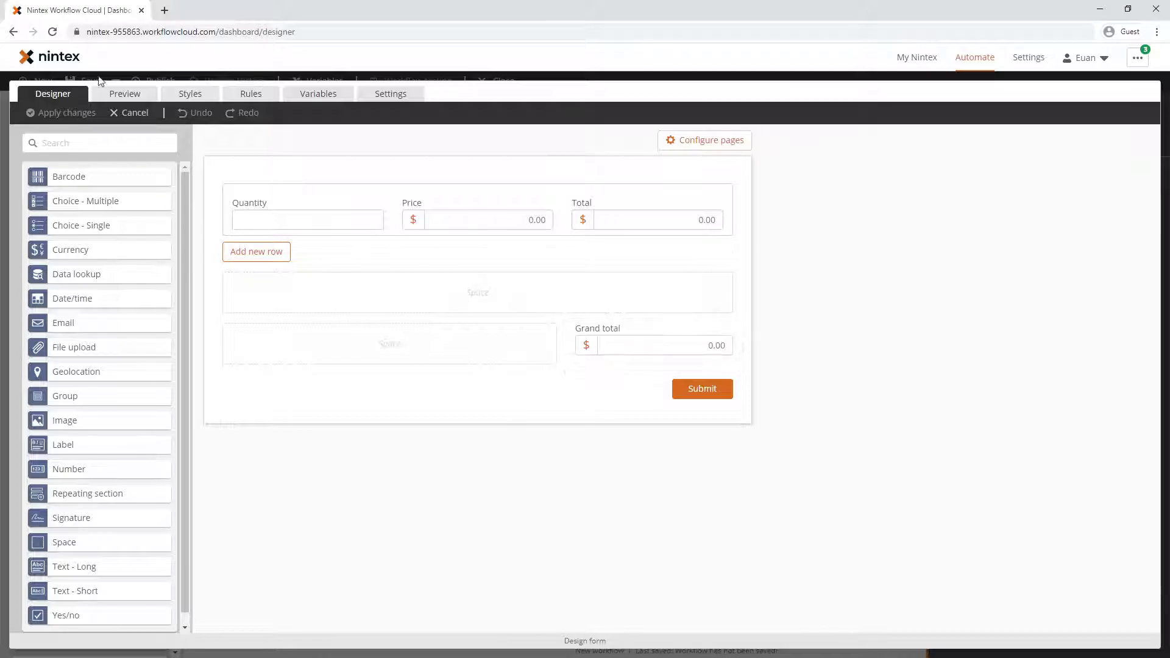
- Preview the form and add two more item rows, making three in total
click(125, 94)
click(374, 245)
click(383, 318)
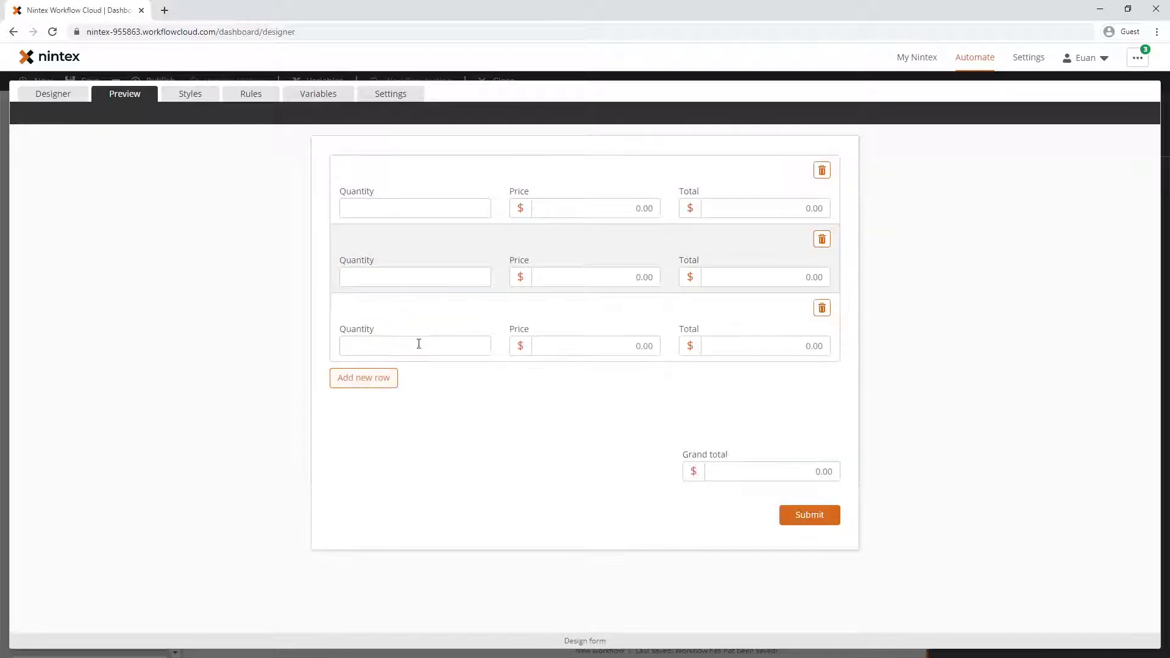